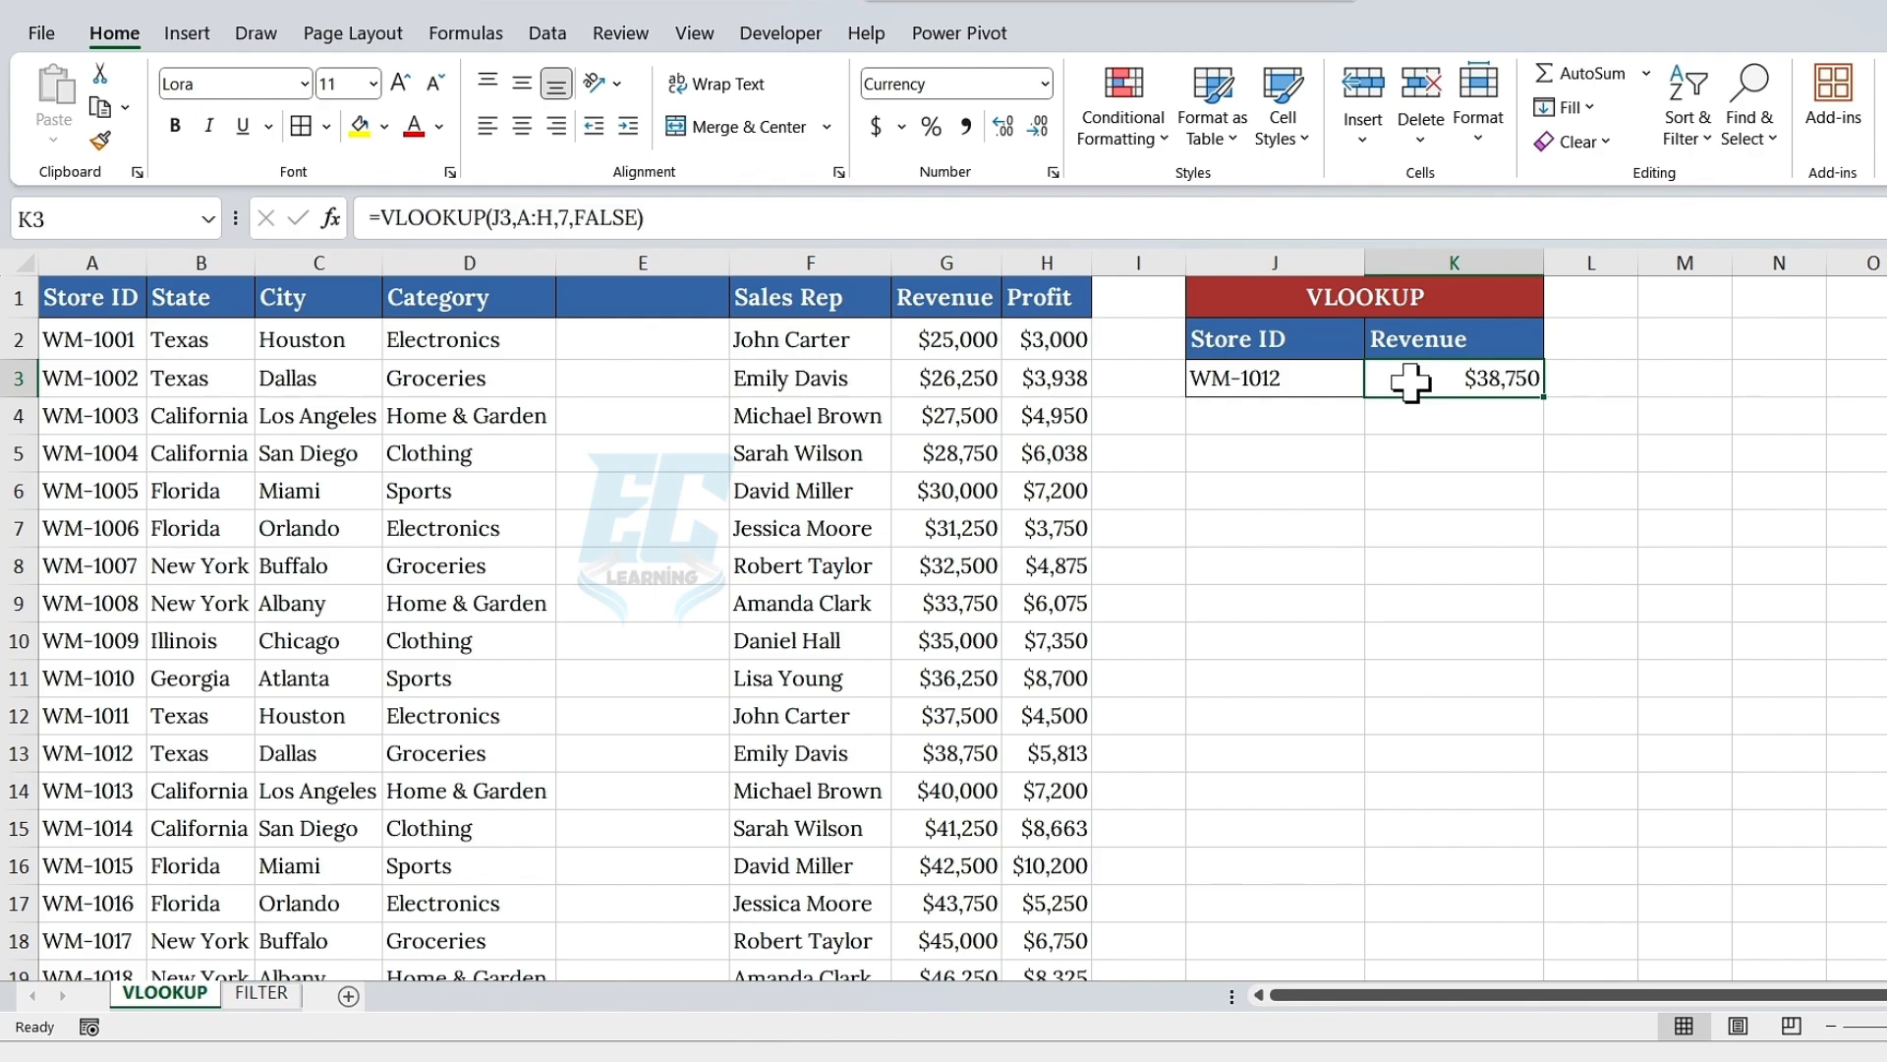
left_click(267, 995)
left_click(167, 993)
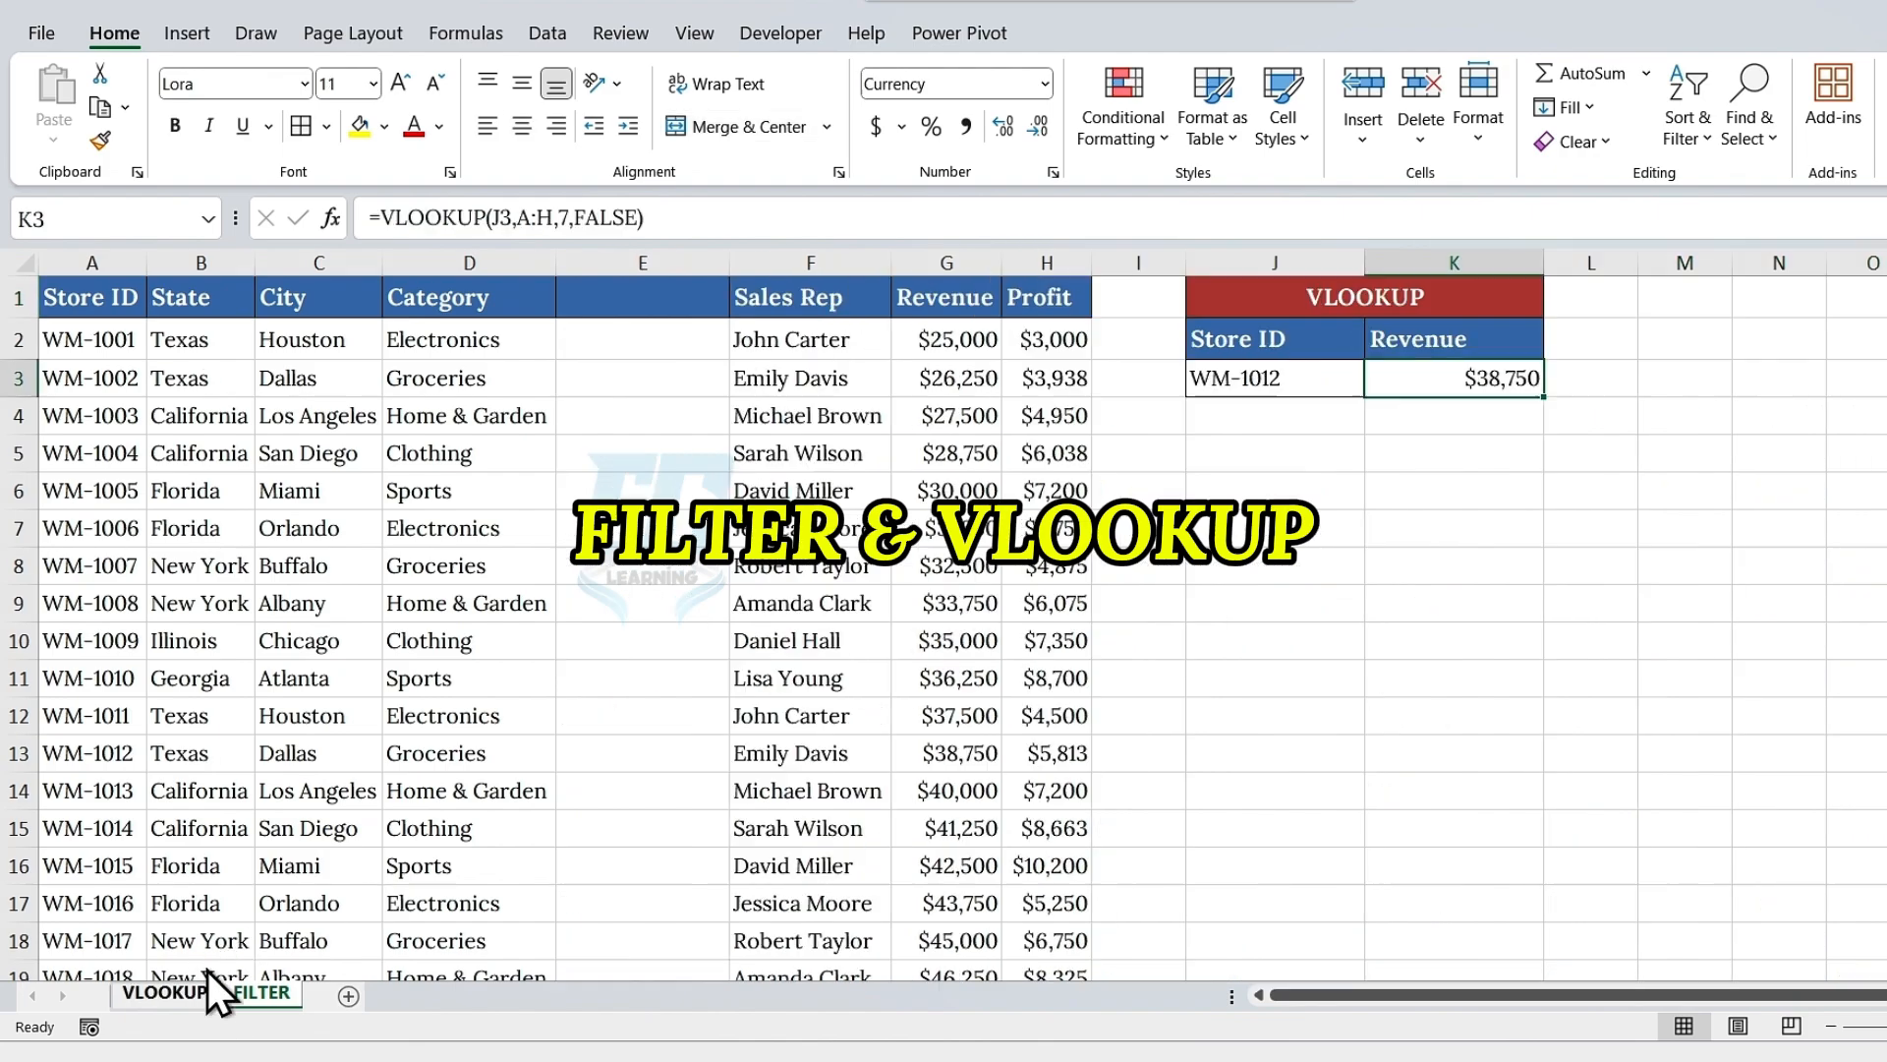
left_click(1278, 307)
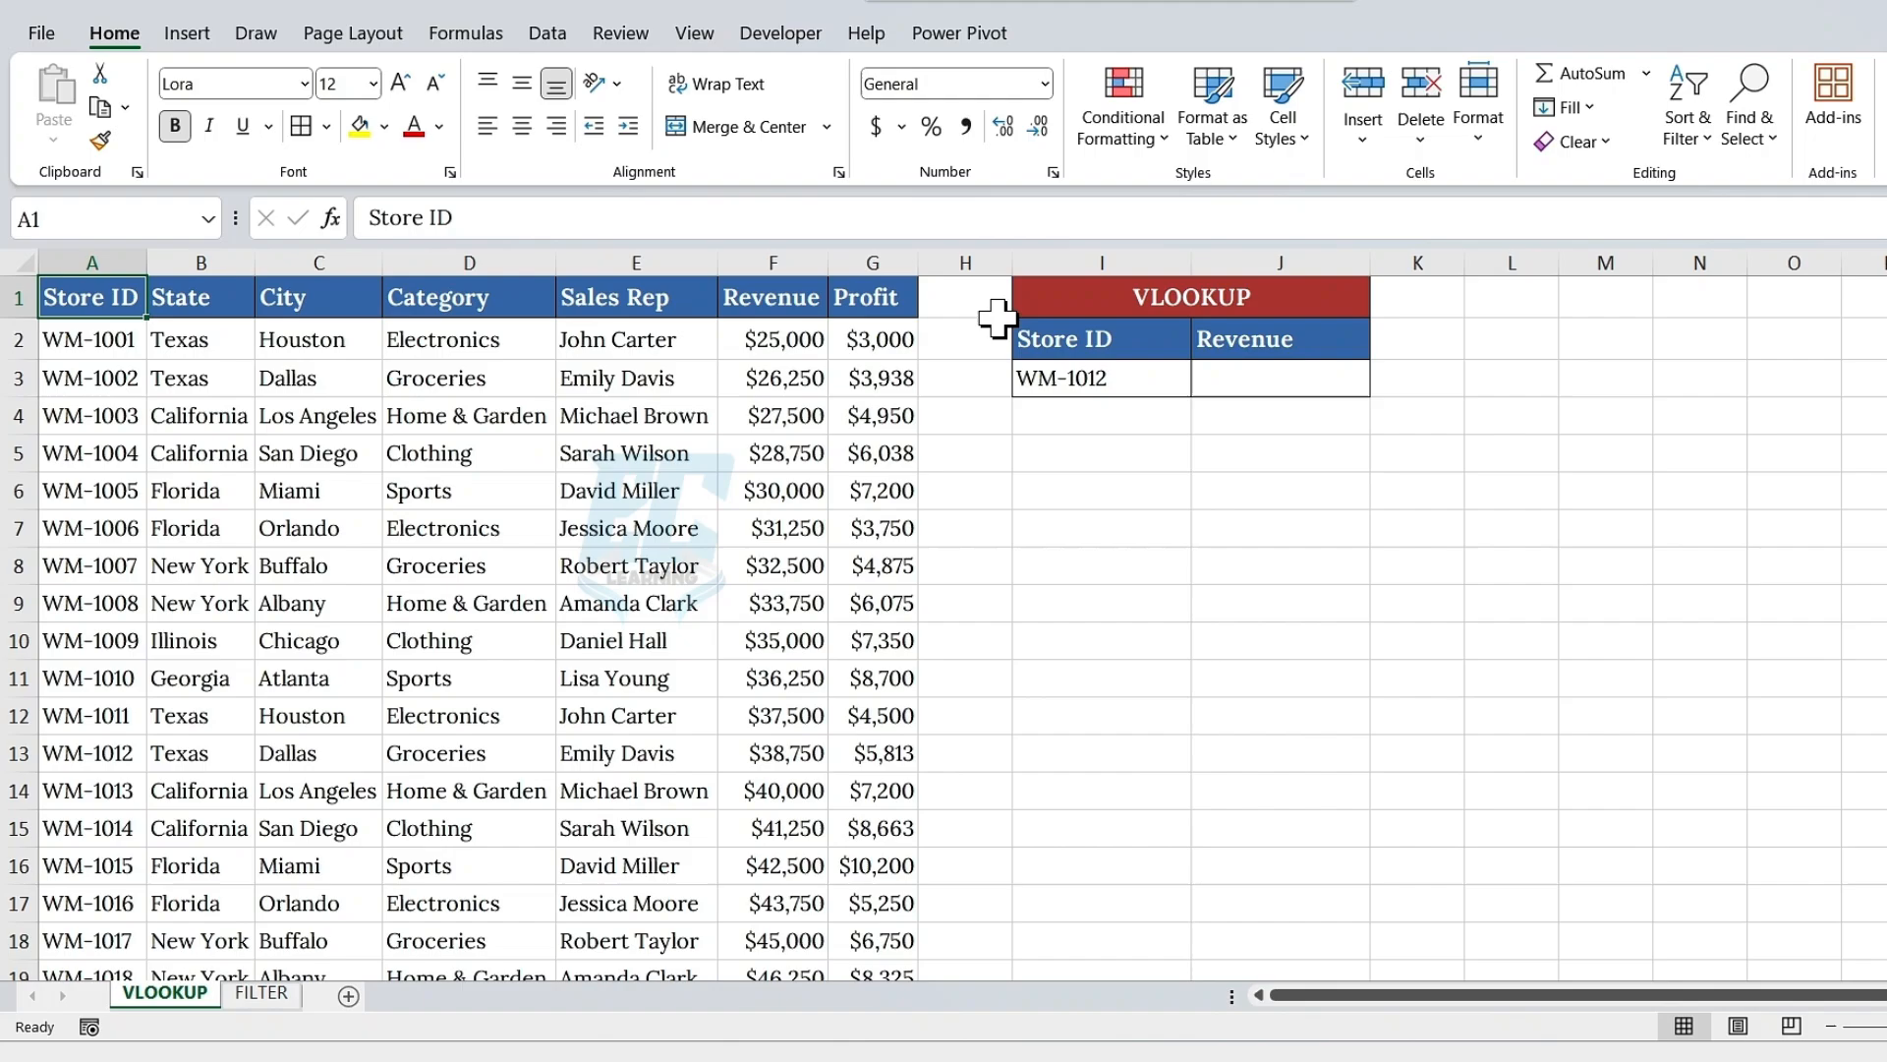
left_click(1090, 297)
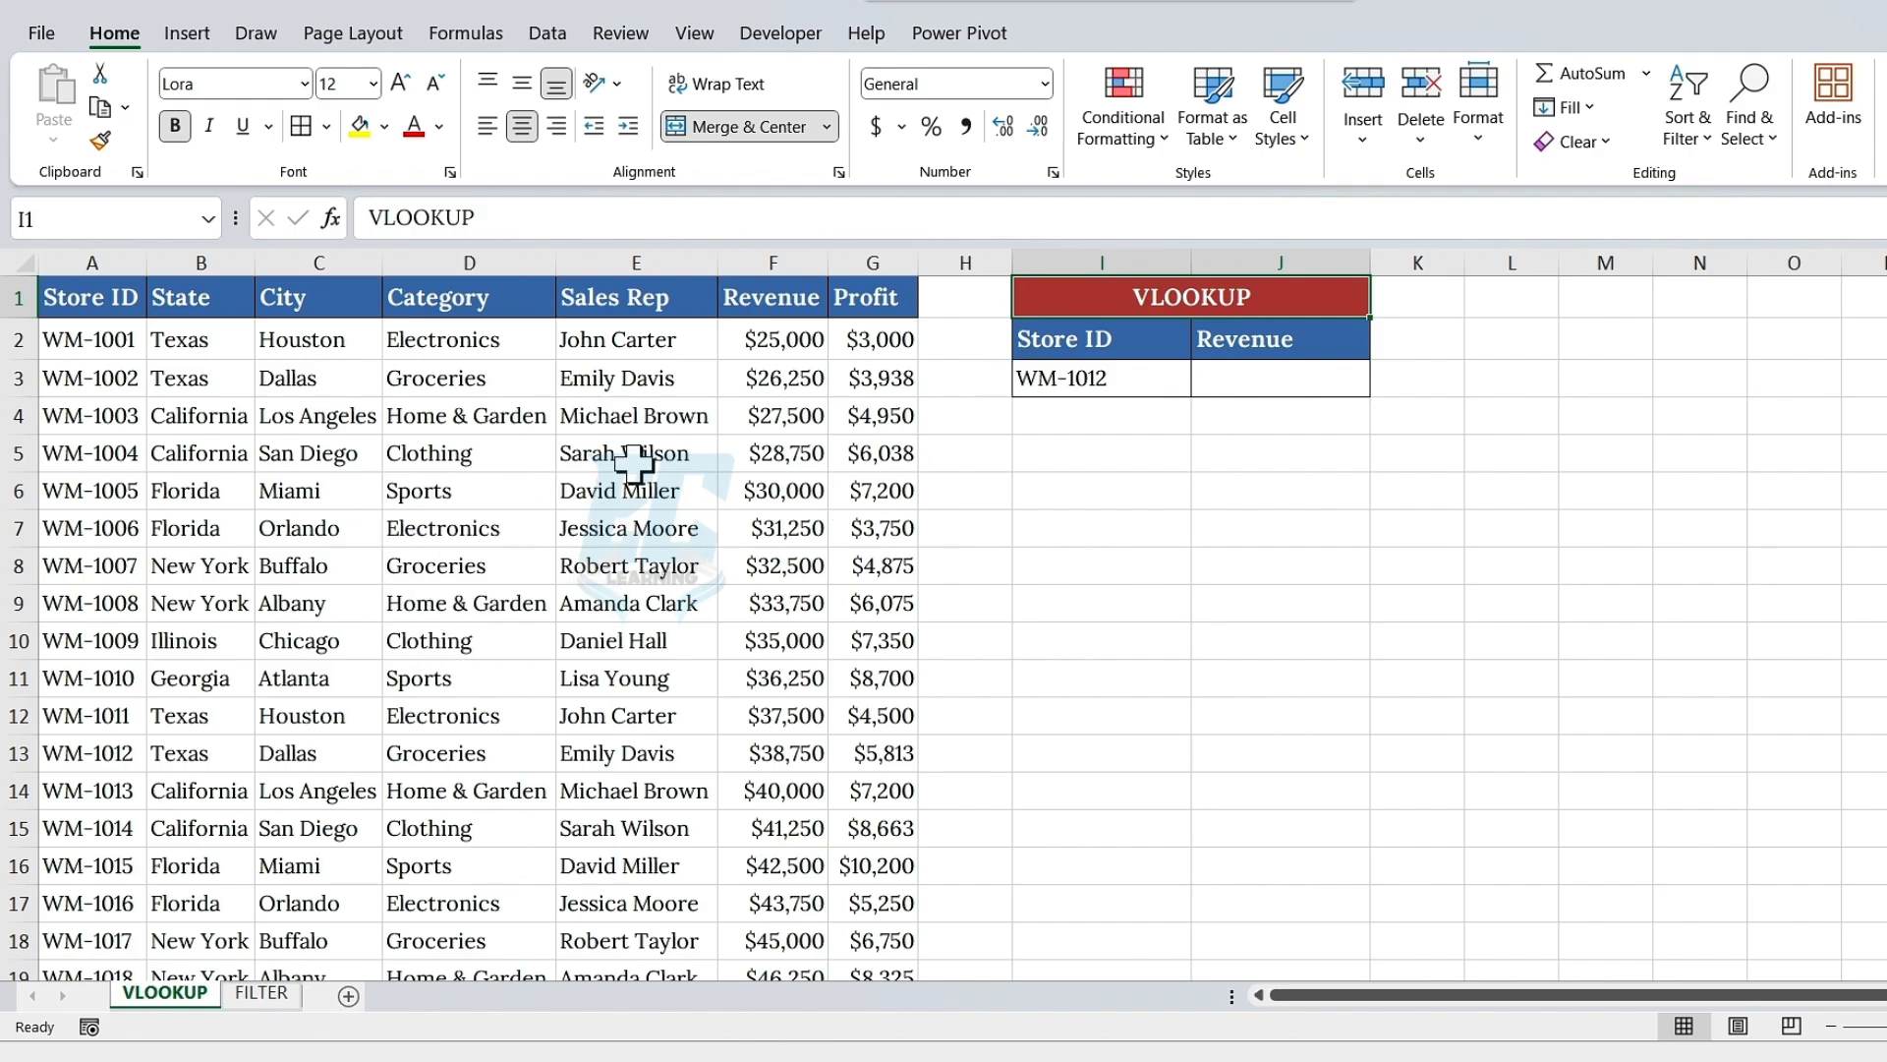
left_click(771, 250)
left_click(106, 258)
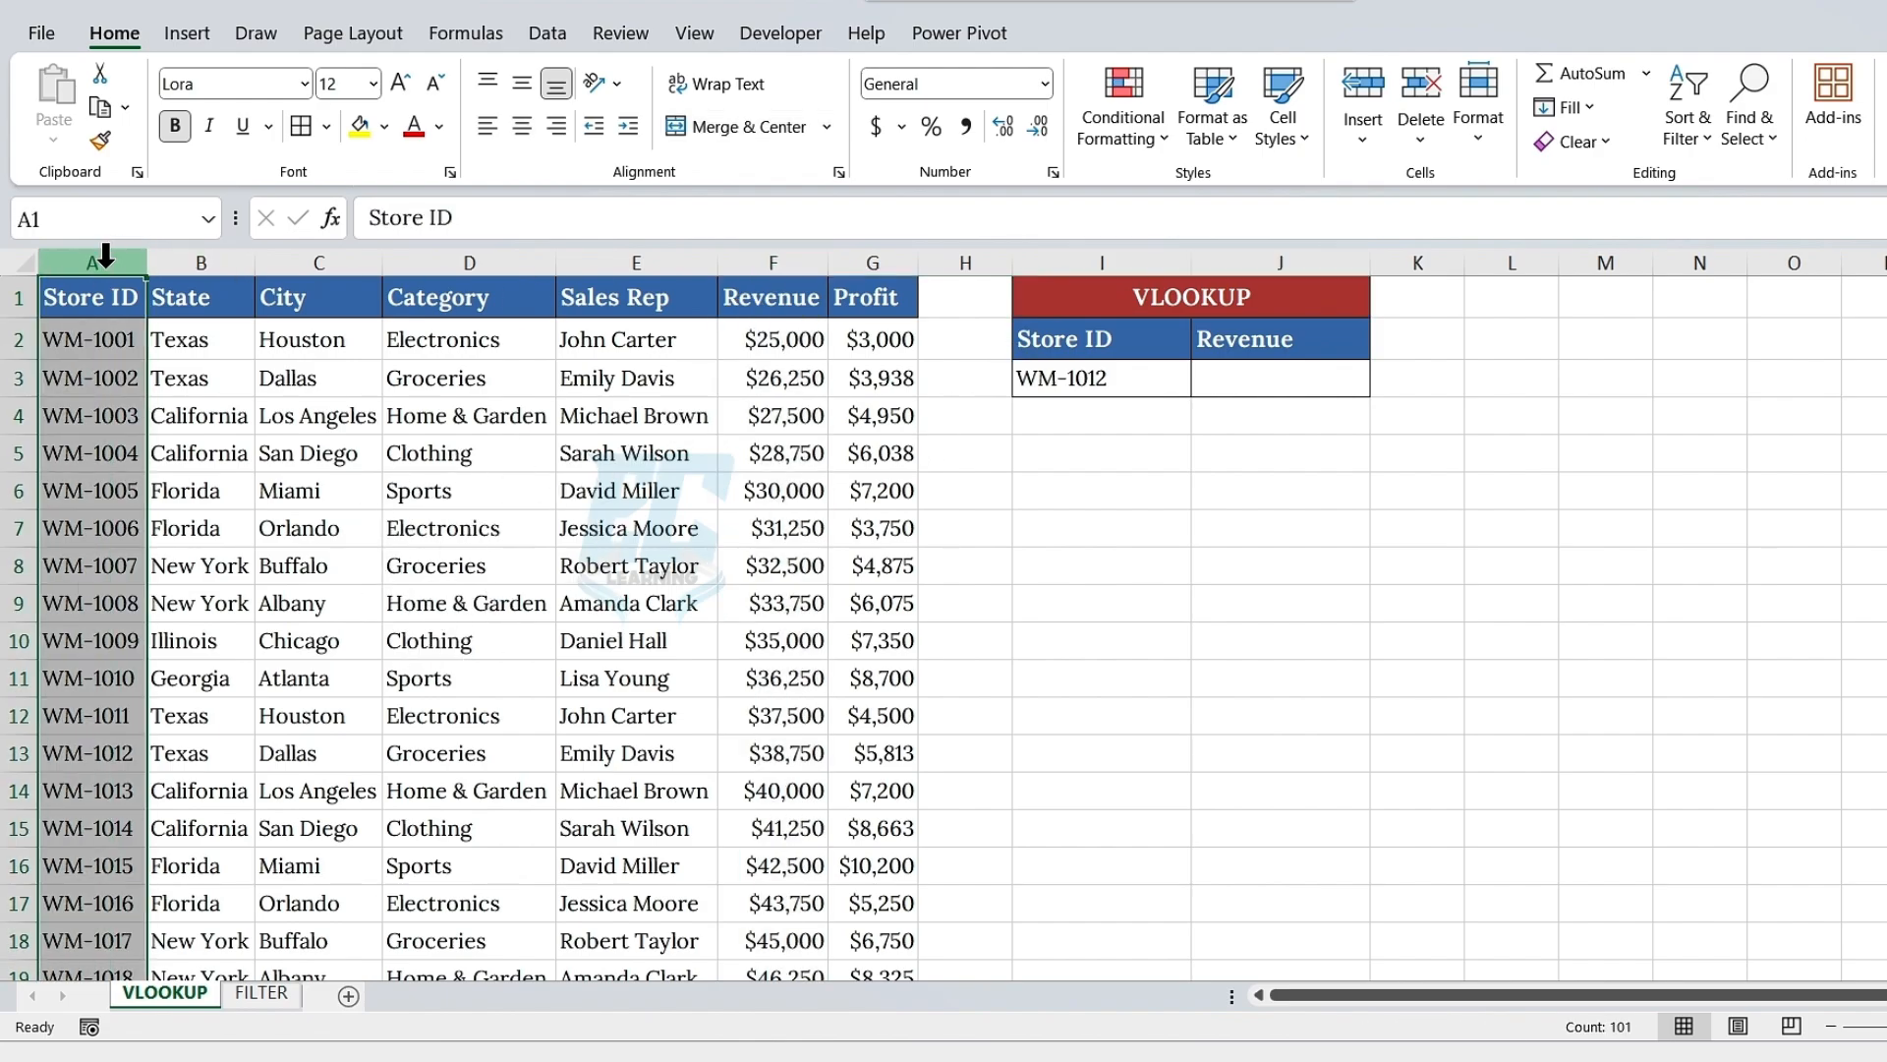
- Enter the formula =VLOOKUP(I3,A:G,6,FALSE) in J3 to look up the store's revenue
left_click(1211, 381)
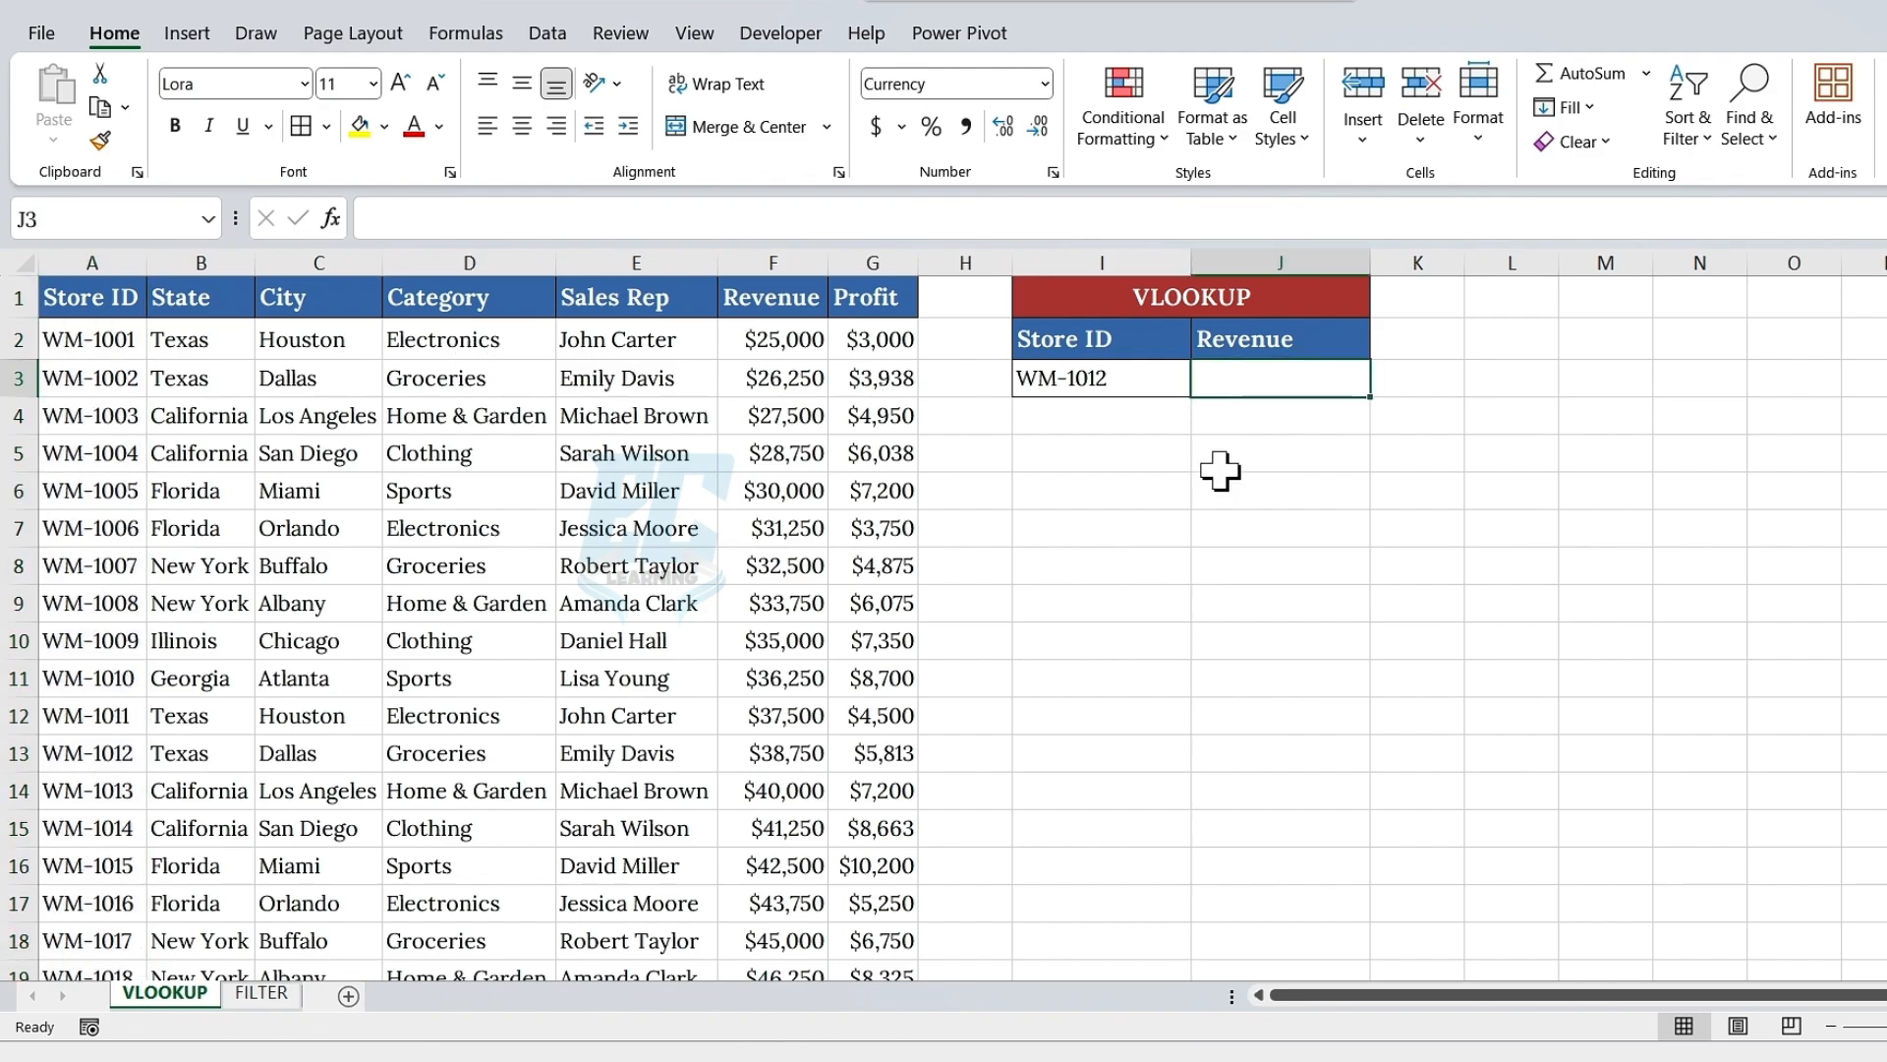
type("=VLOOKUP(")
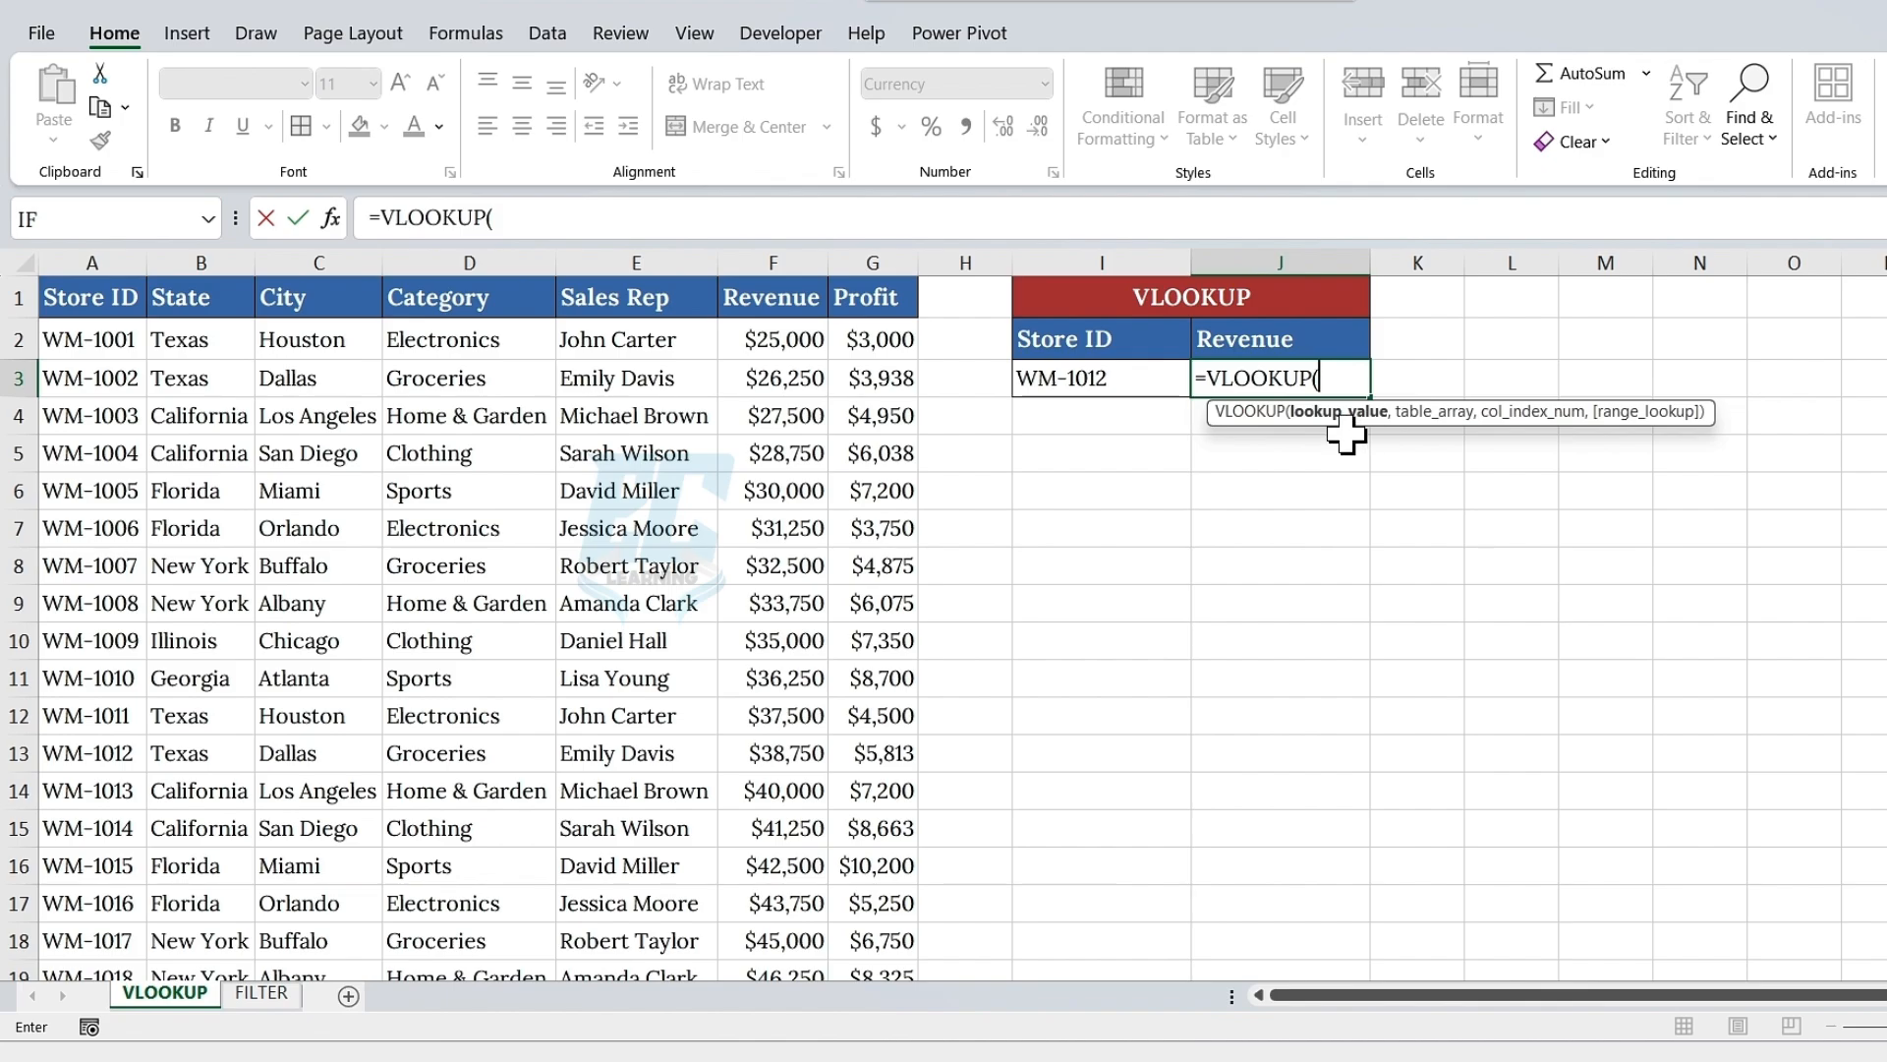
left_click(1099, 390)
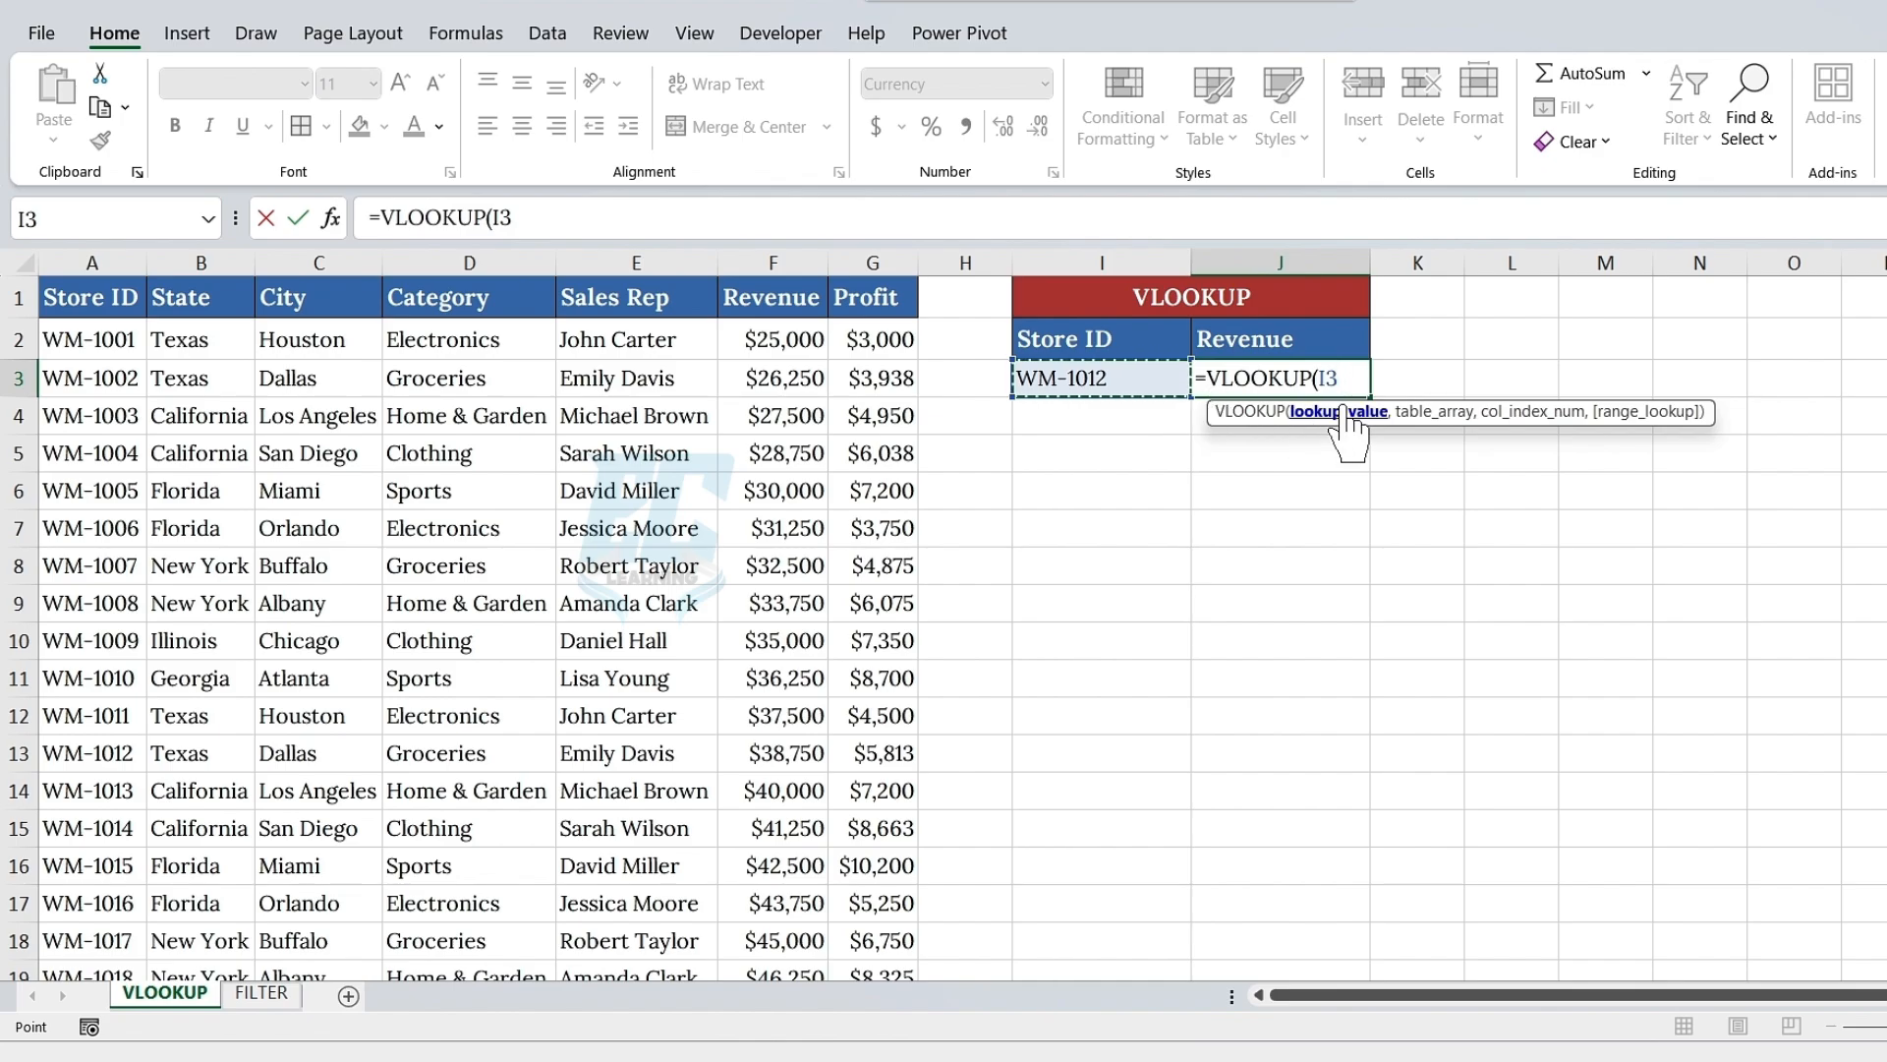
type(",")
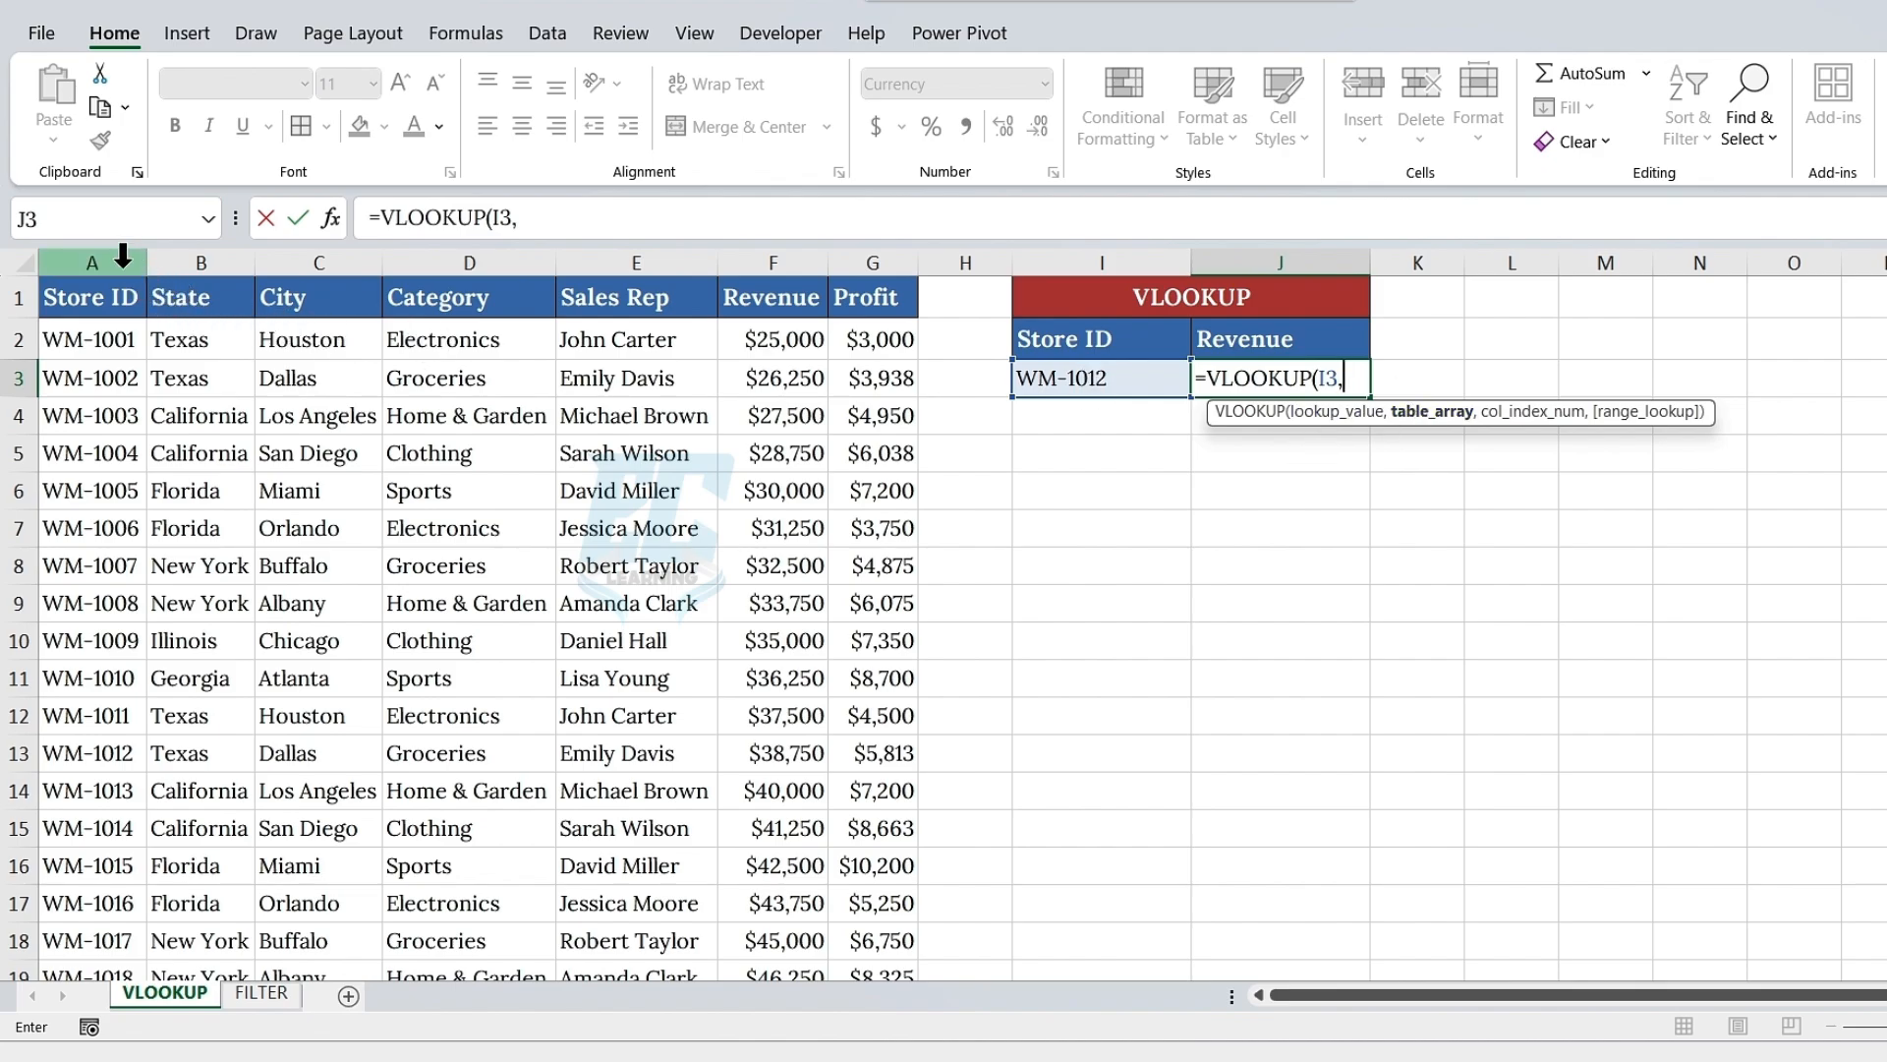
left_click_drag(118, 260, 862, 262)
type(",")
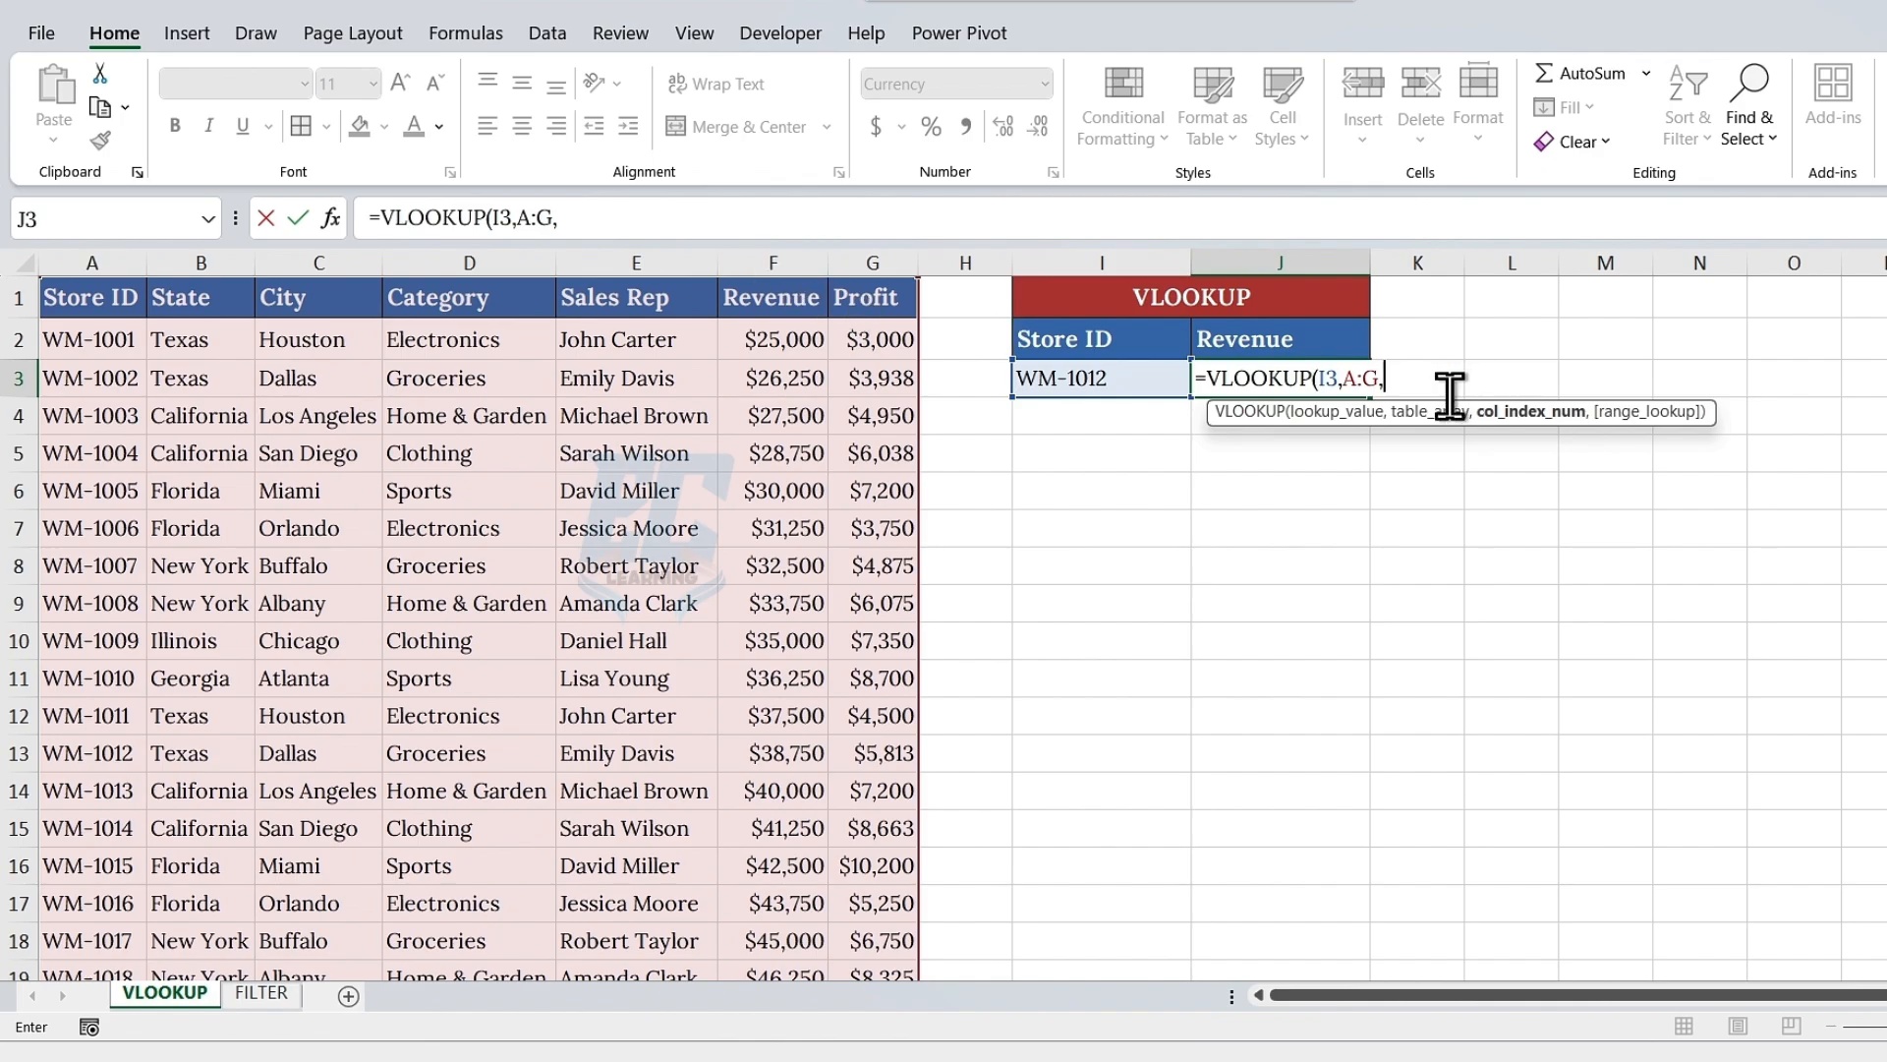
type("6,")
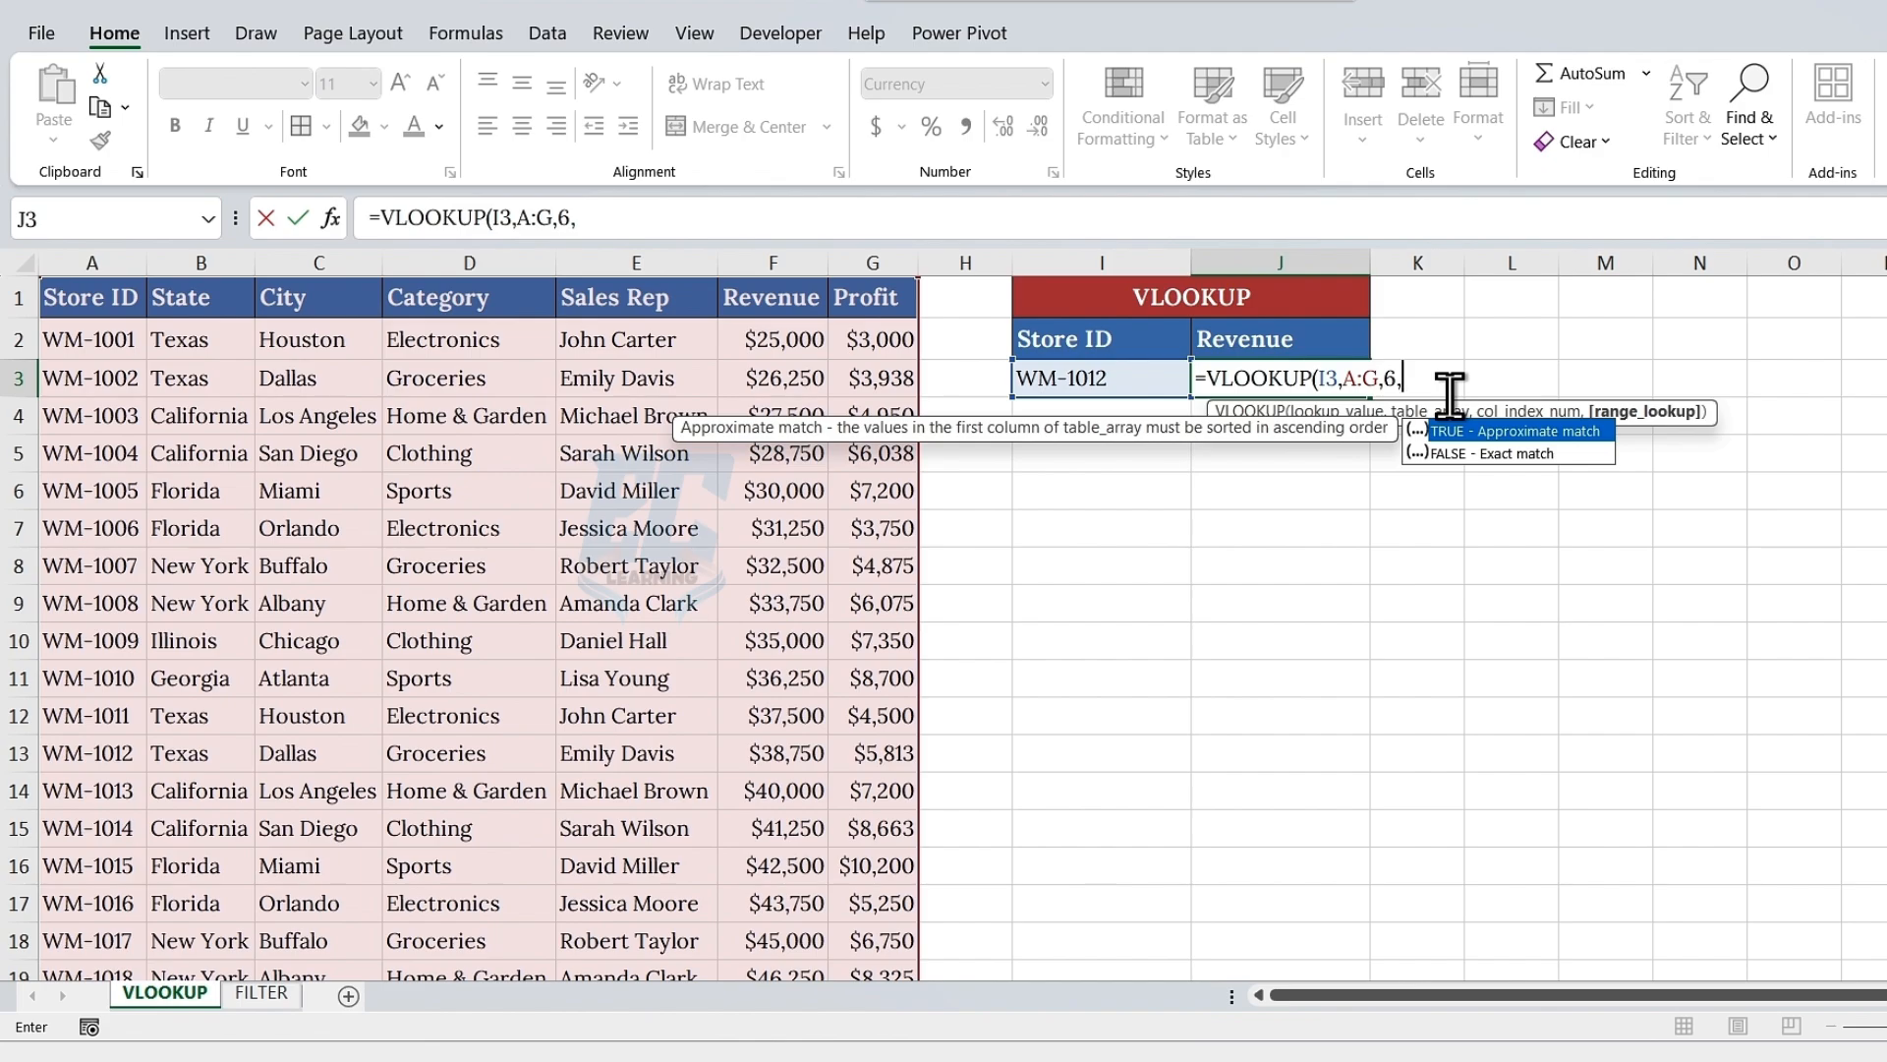
left_click(1445, 454)
double_click(1445, 454)
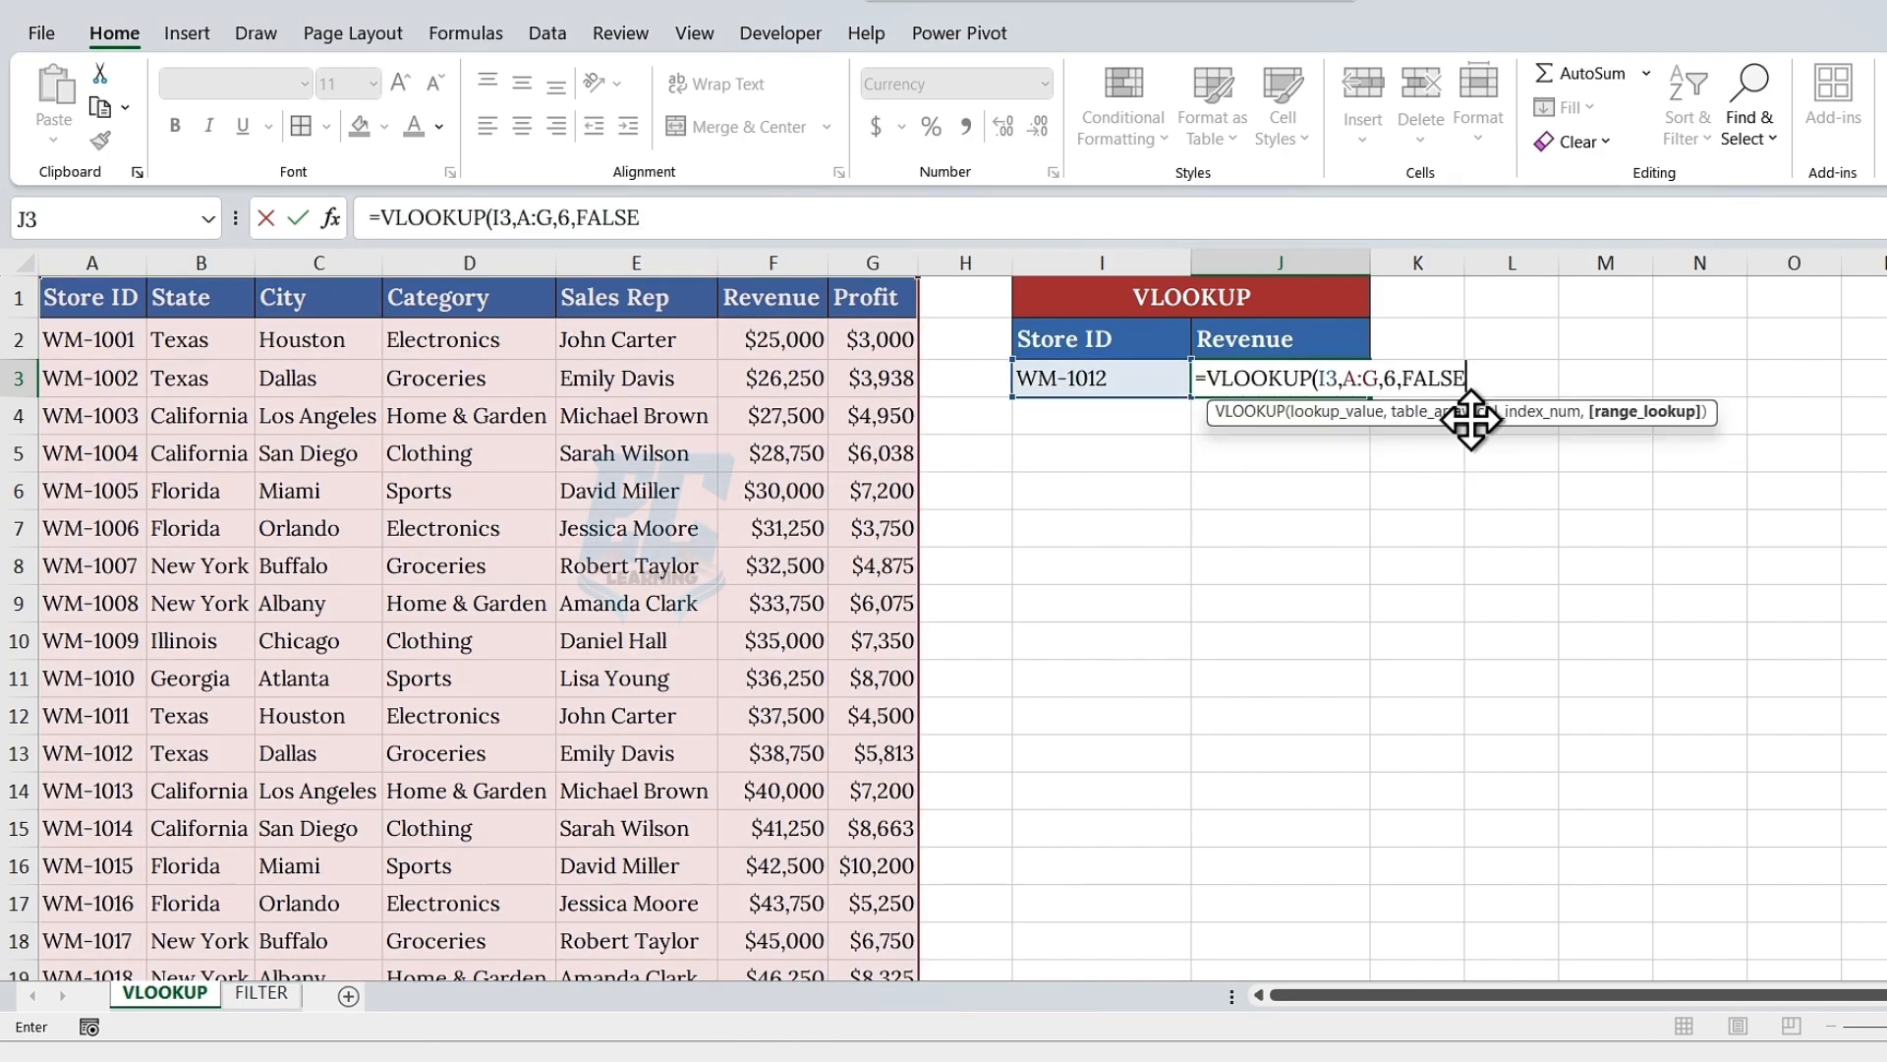
type(")")
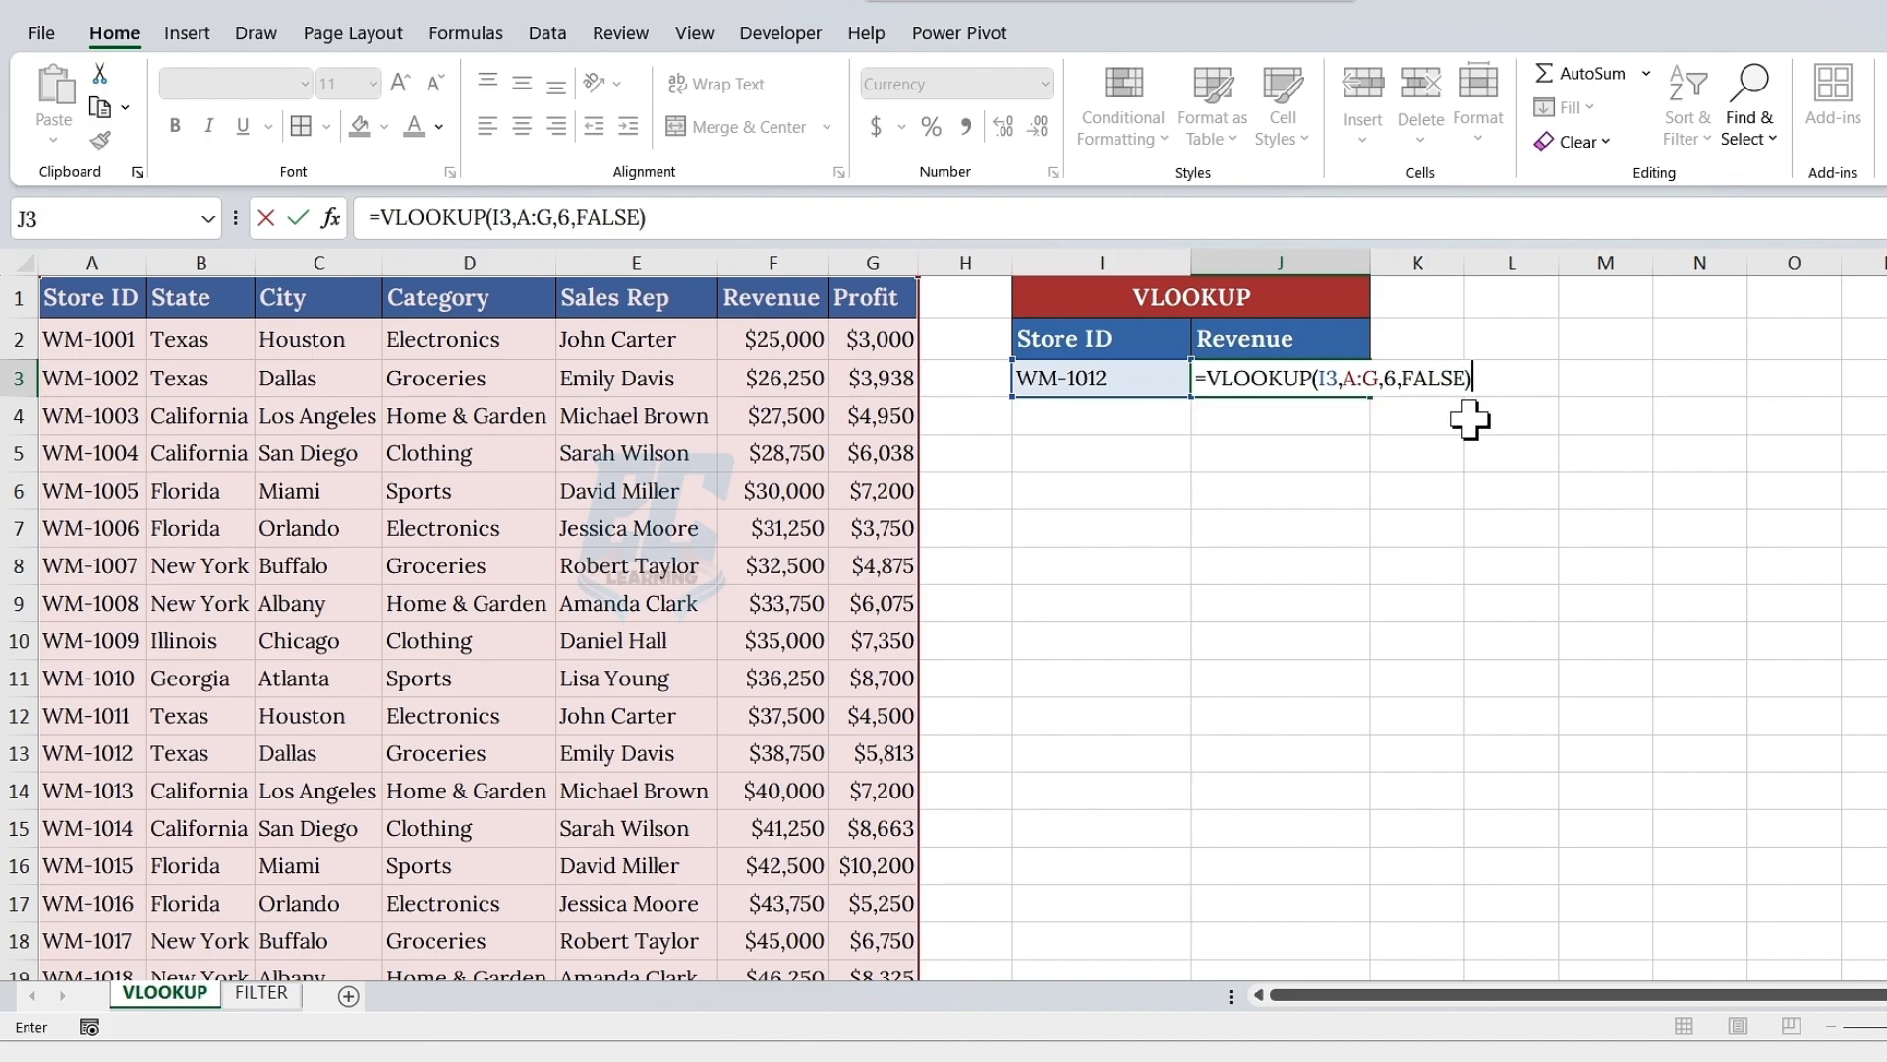
key("Return")
- Examine the lookup formula against the Store ID and Revenue columns, and the repeated Texas rows in the data
left_click(1219, 383)
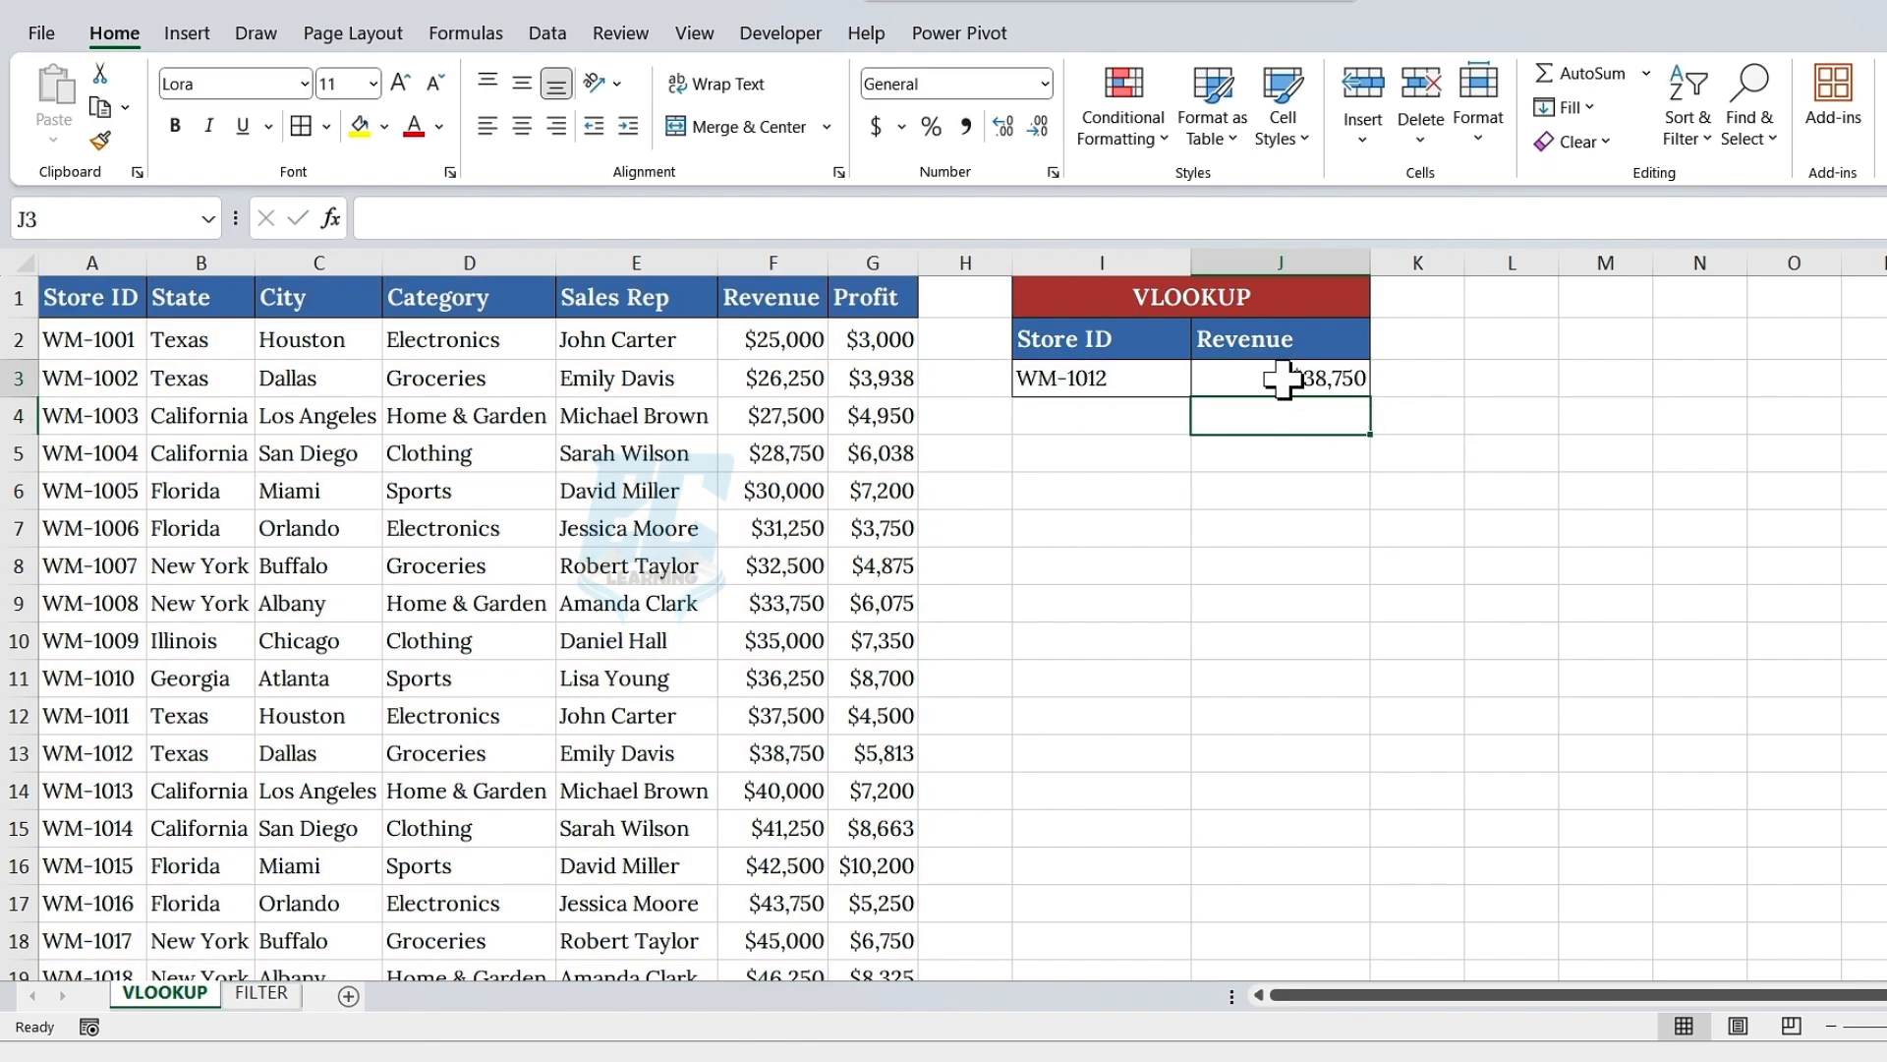
left_click(1169, 383)
left_click(128, 261)
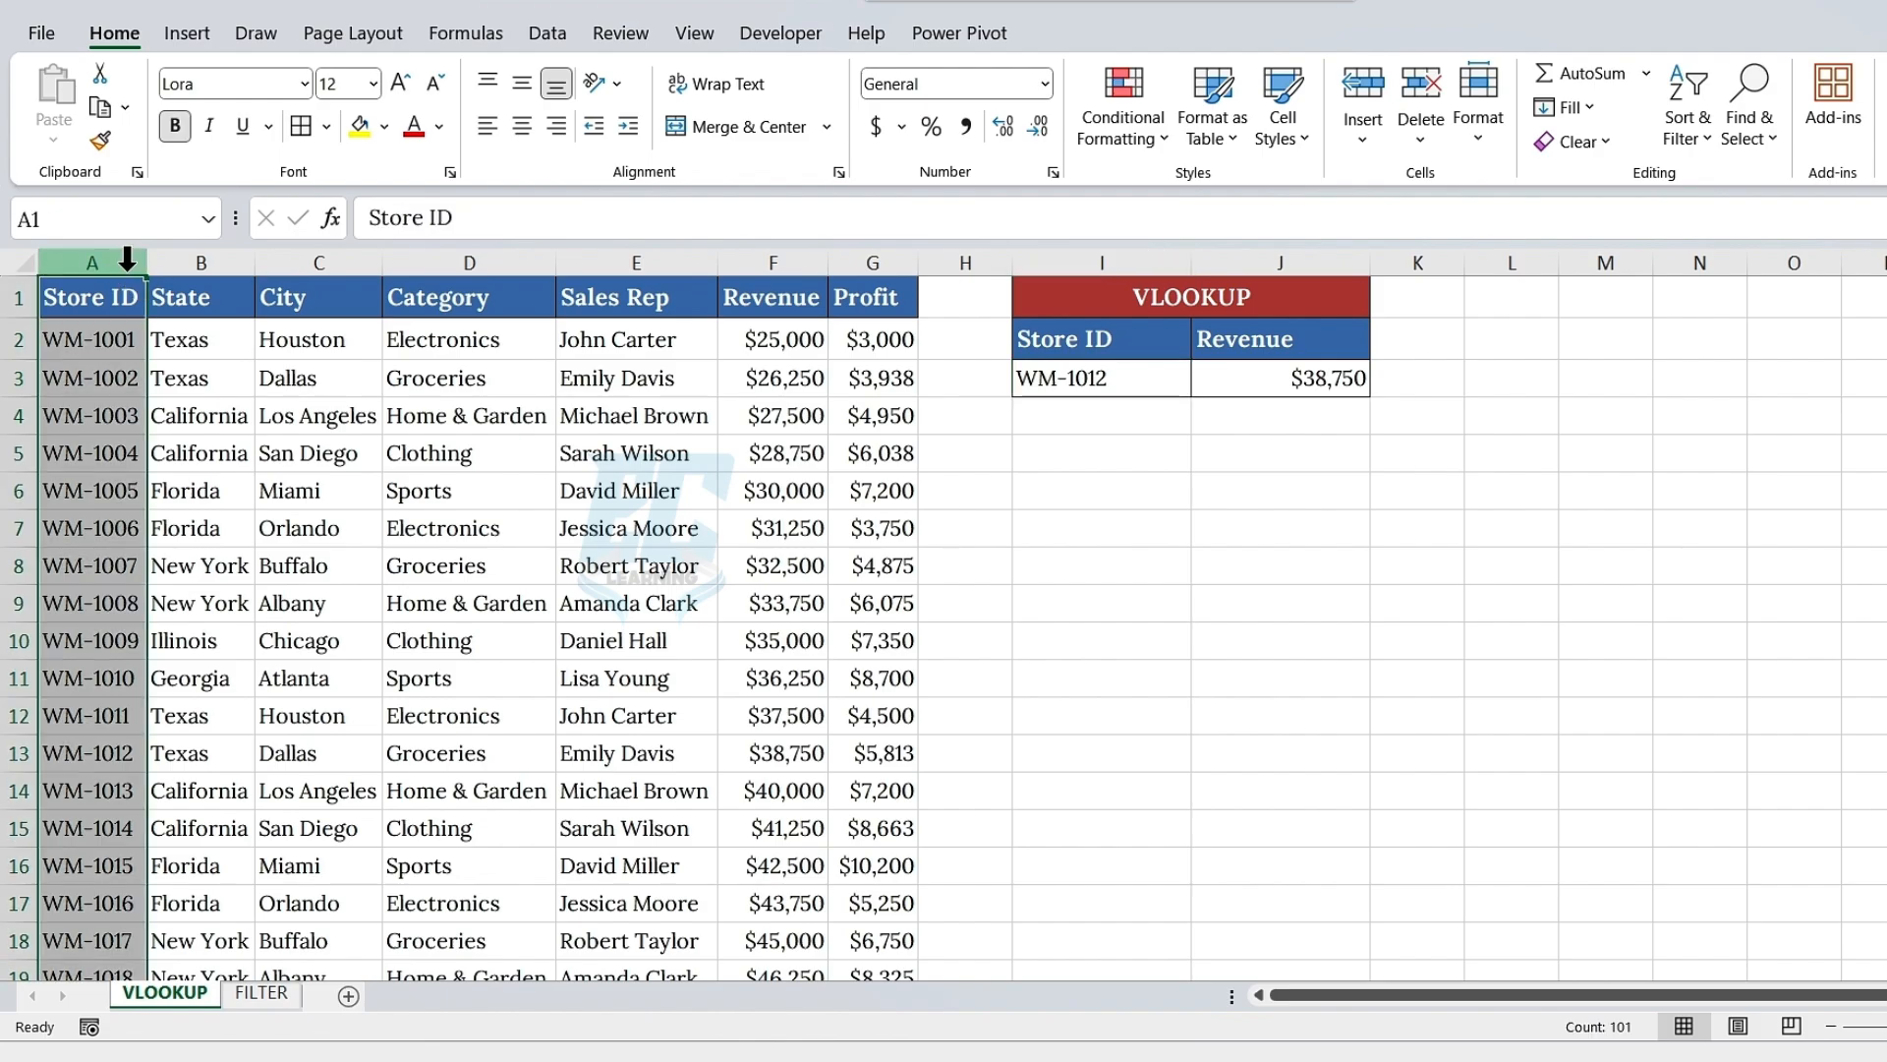
left_click(782, 261)
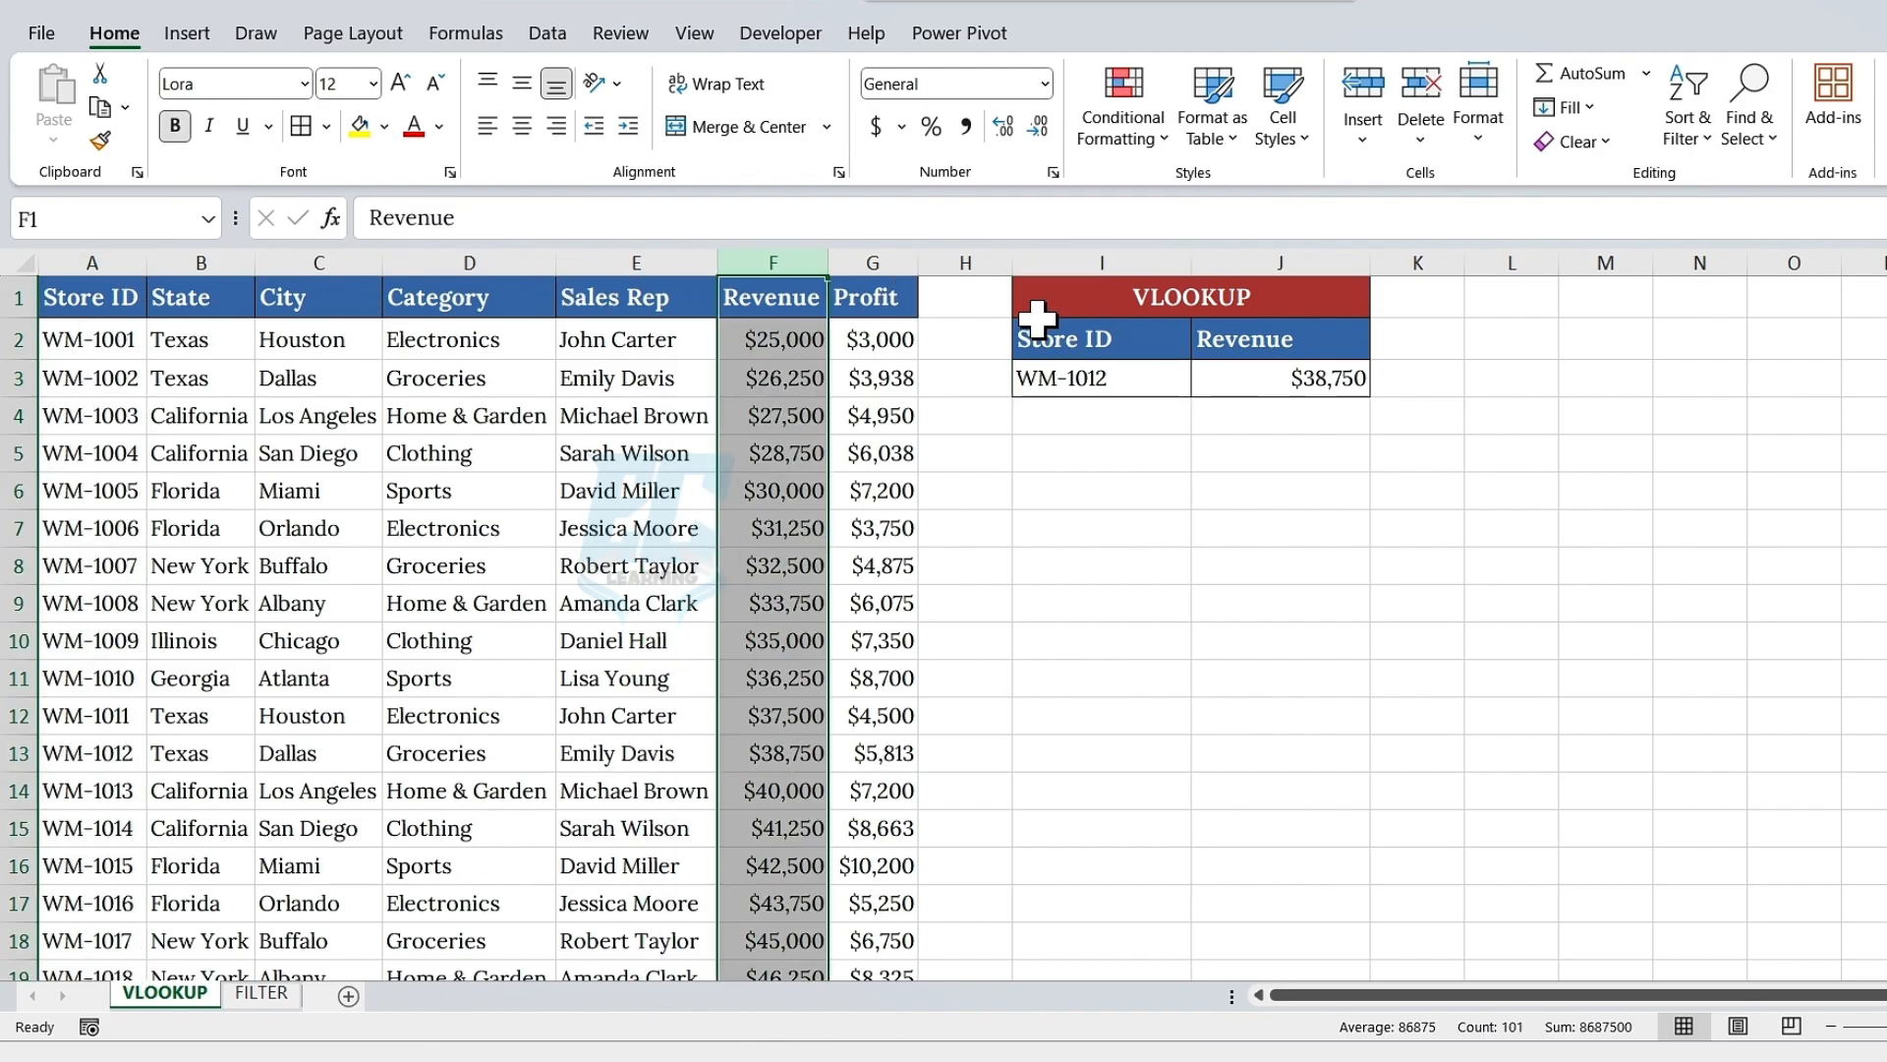
left_click(1234, 383)
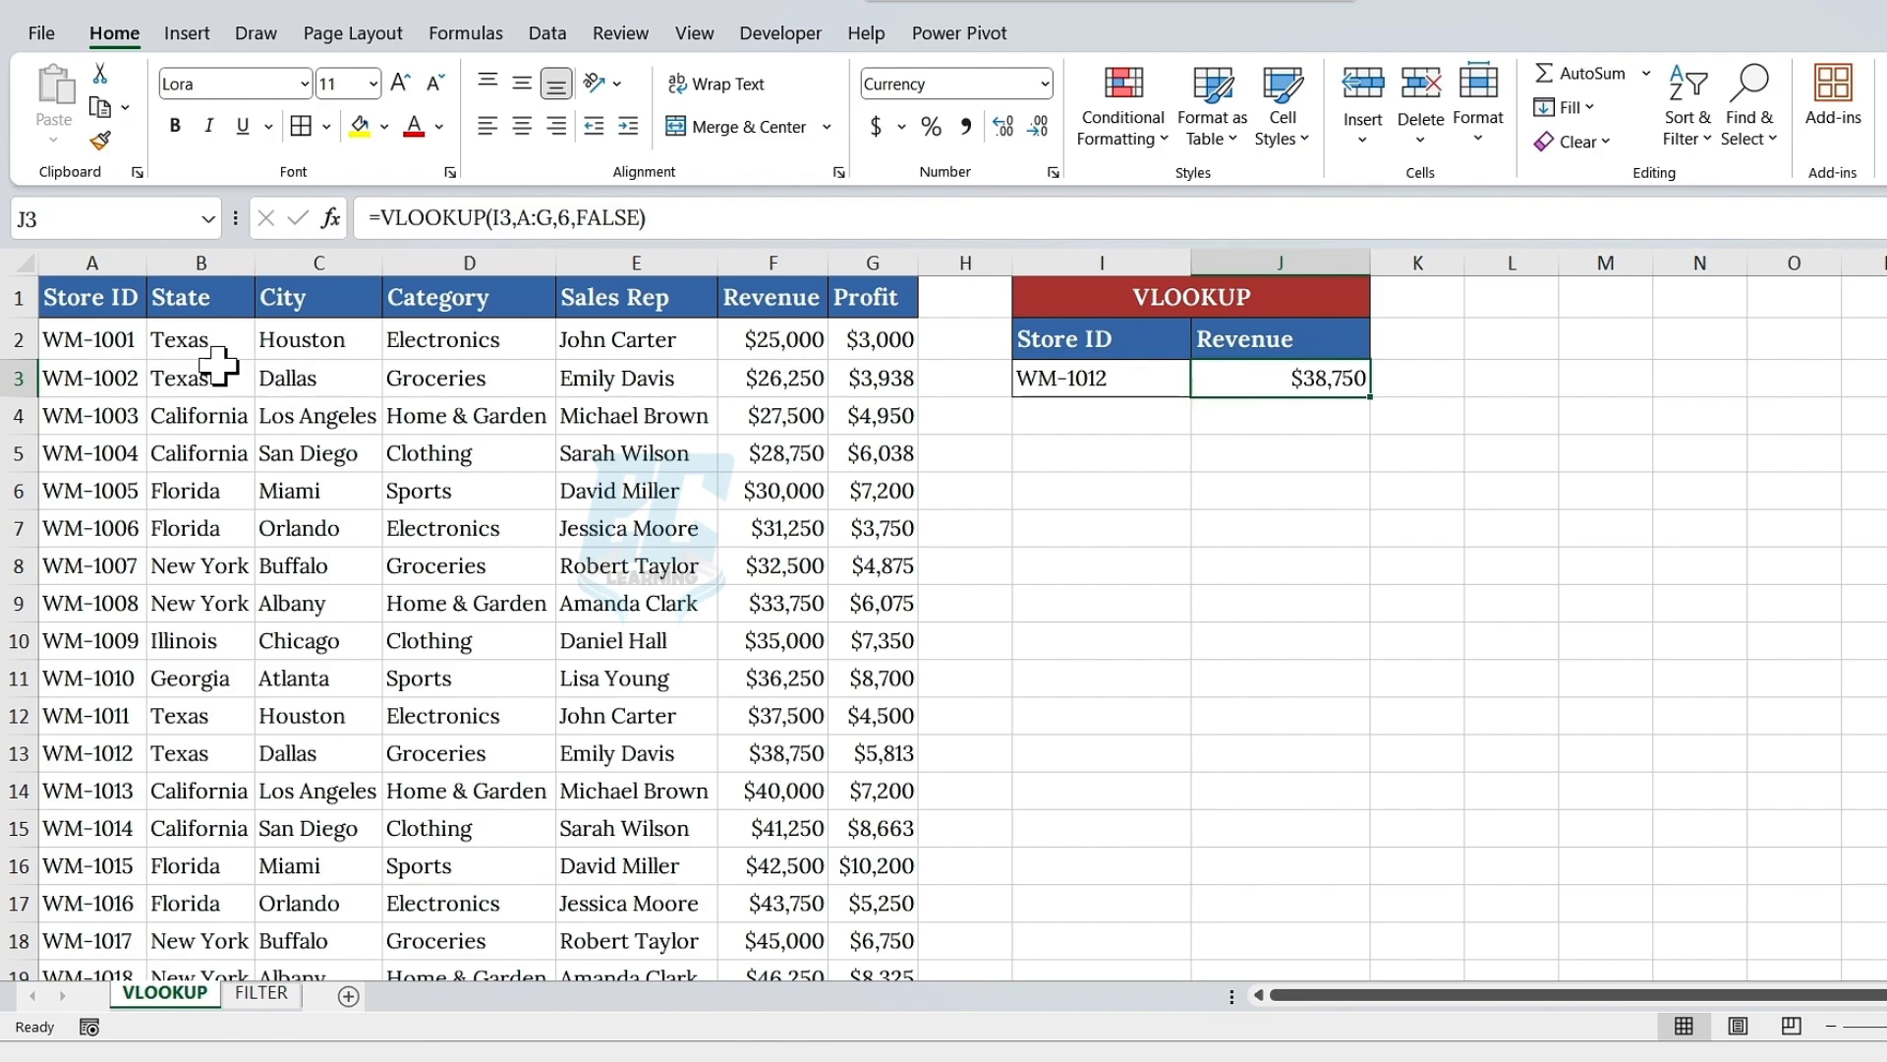
left_click_drag(208, 342, 218, 379)
left_click_drag(206, 716, 206, 753)
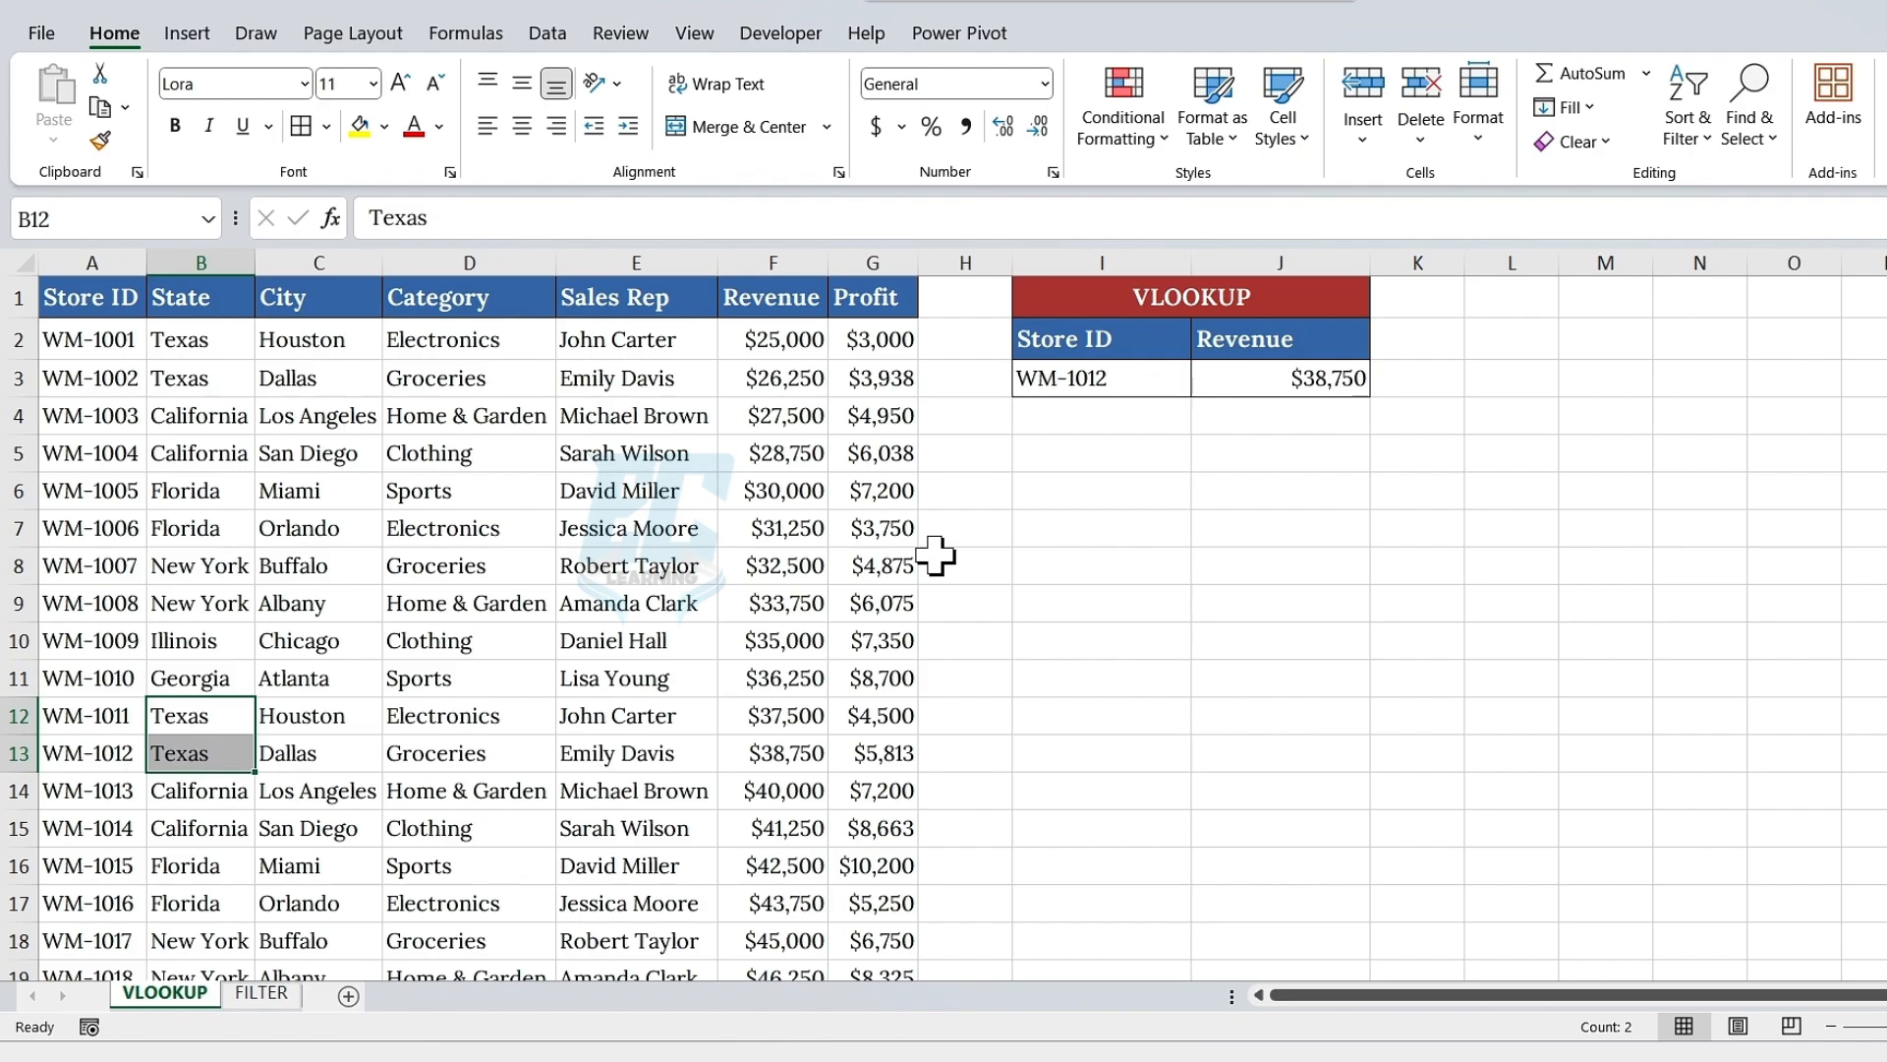
left_click_drag(167, 344, 836, 346)
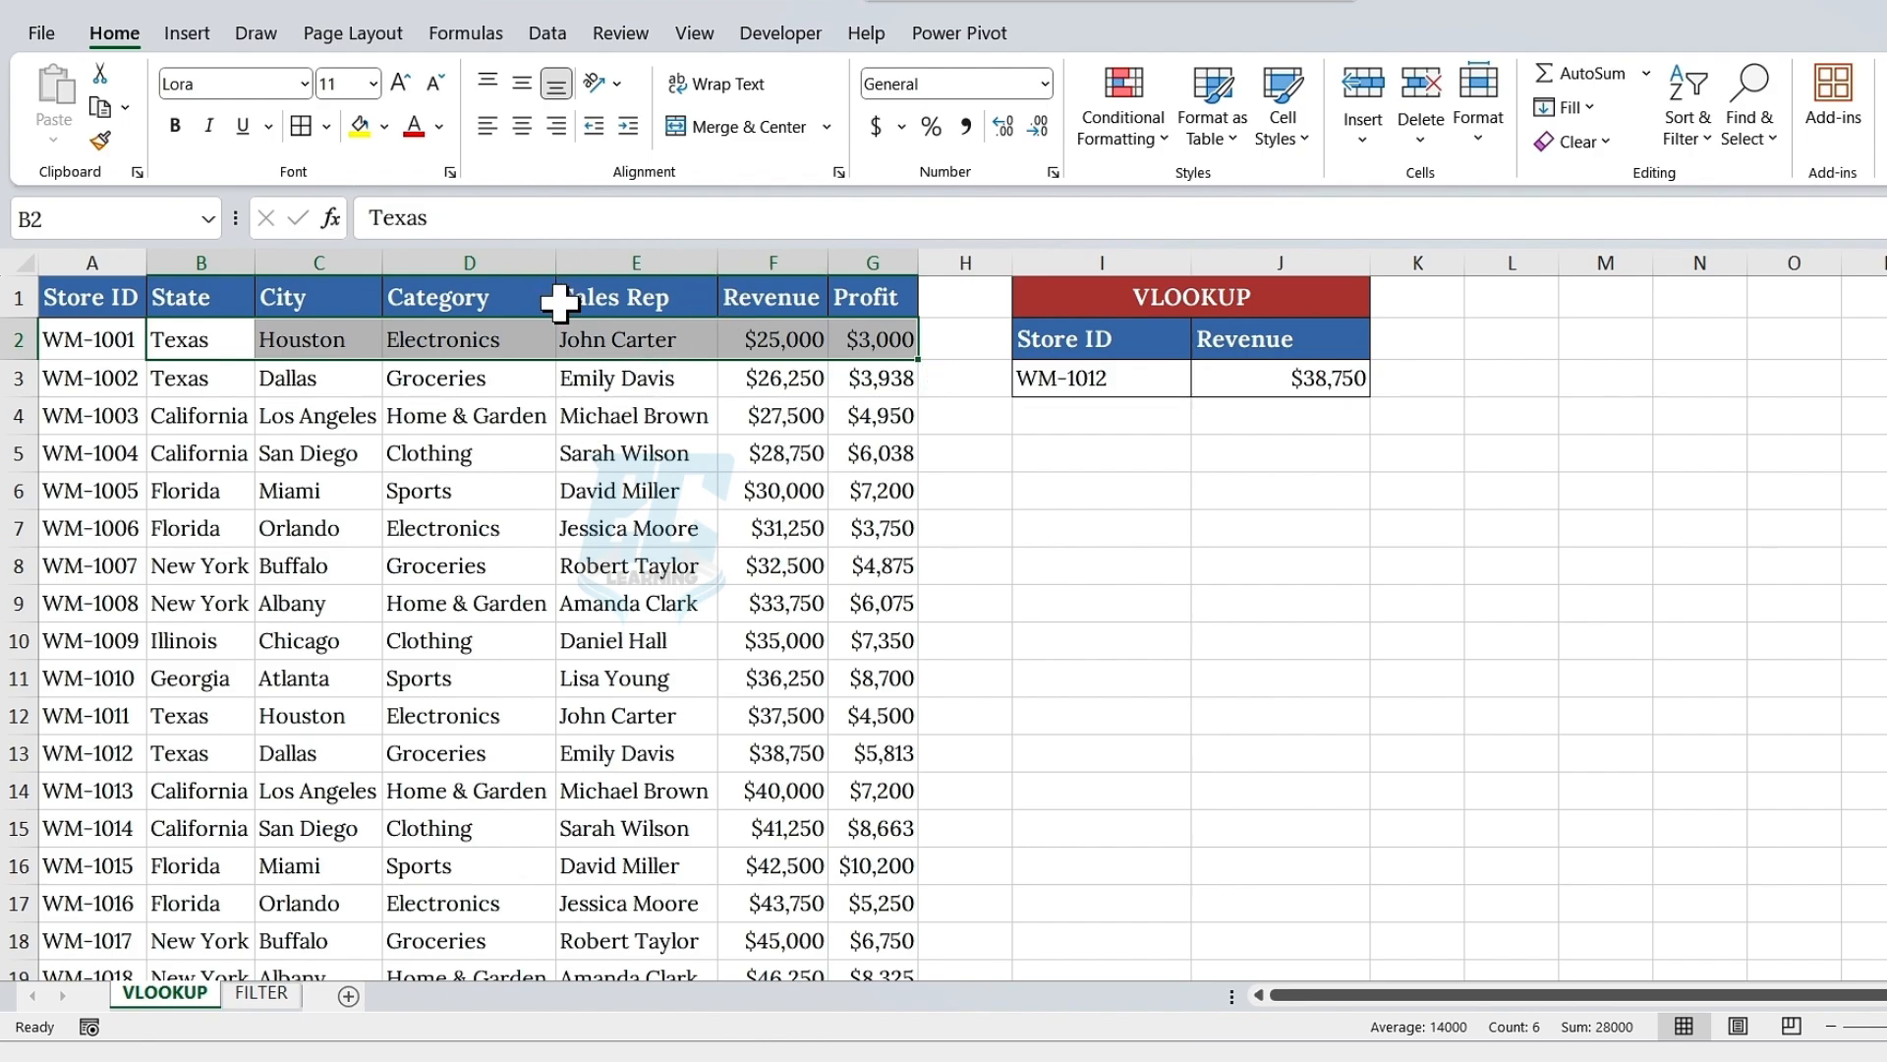
left_click(106, 262)
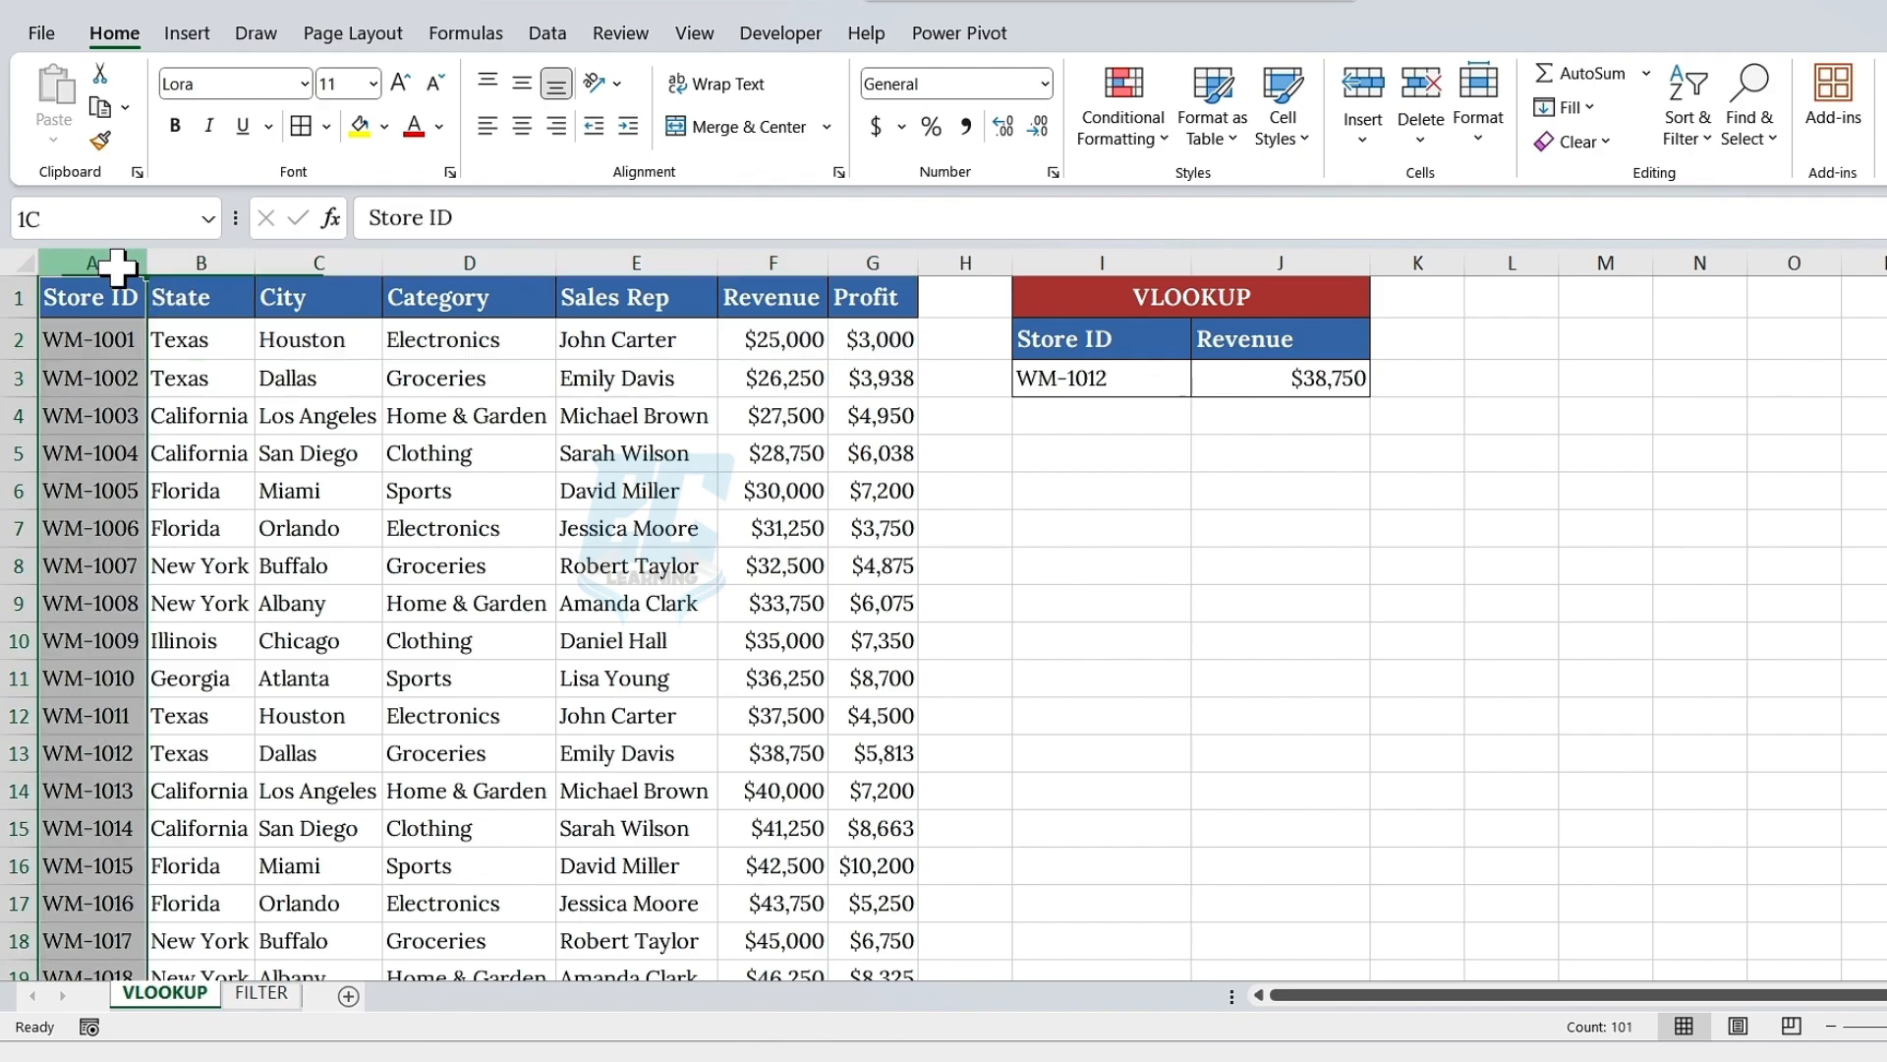
left_click(759, 261)
- Insert a blank column before the Sales Rep column
left_click(631, 258)
right_click(631, 258)
left_click(716, 539)
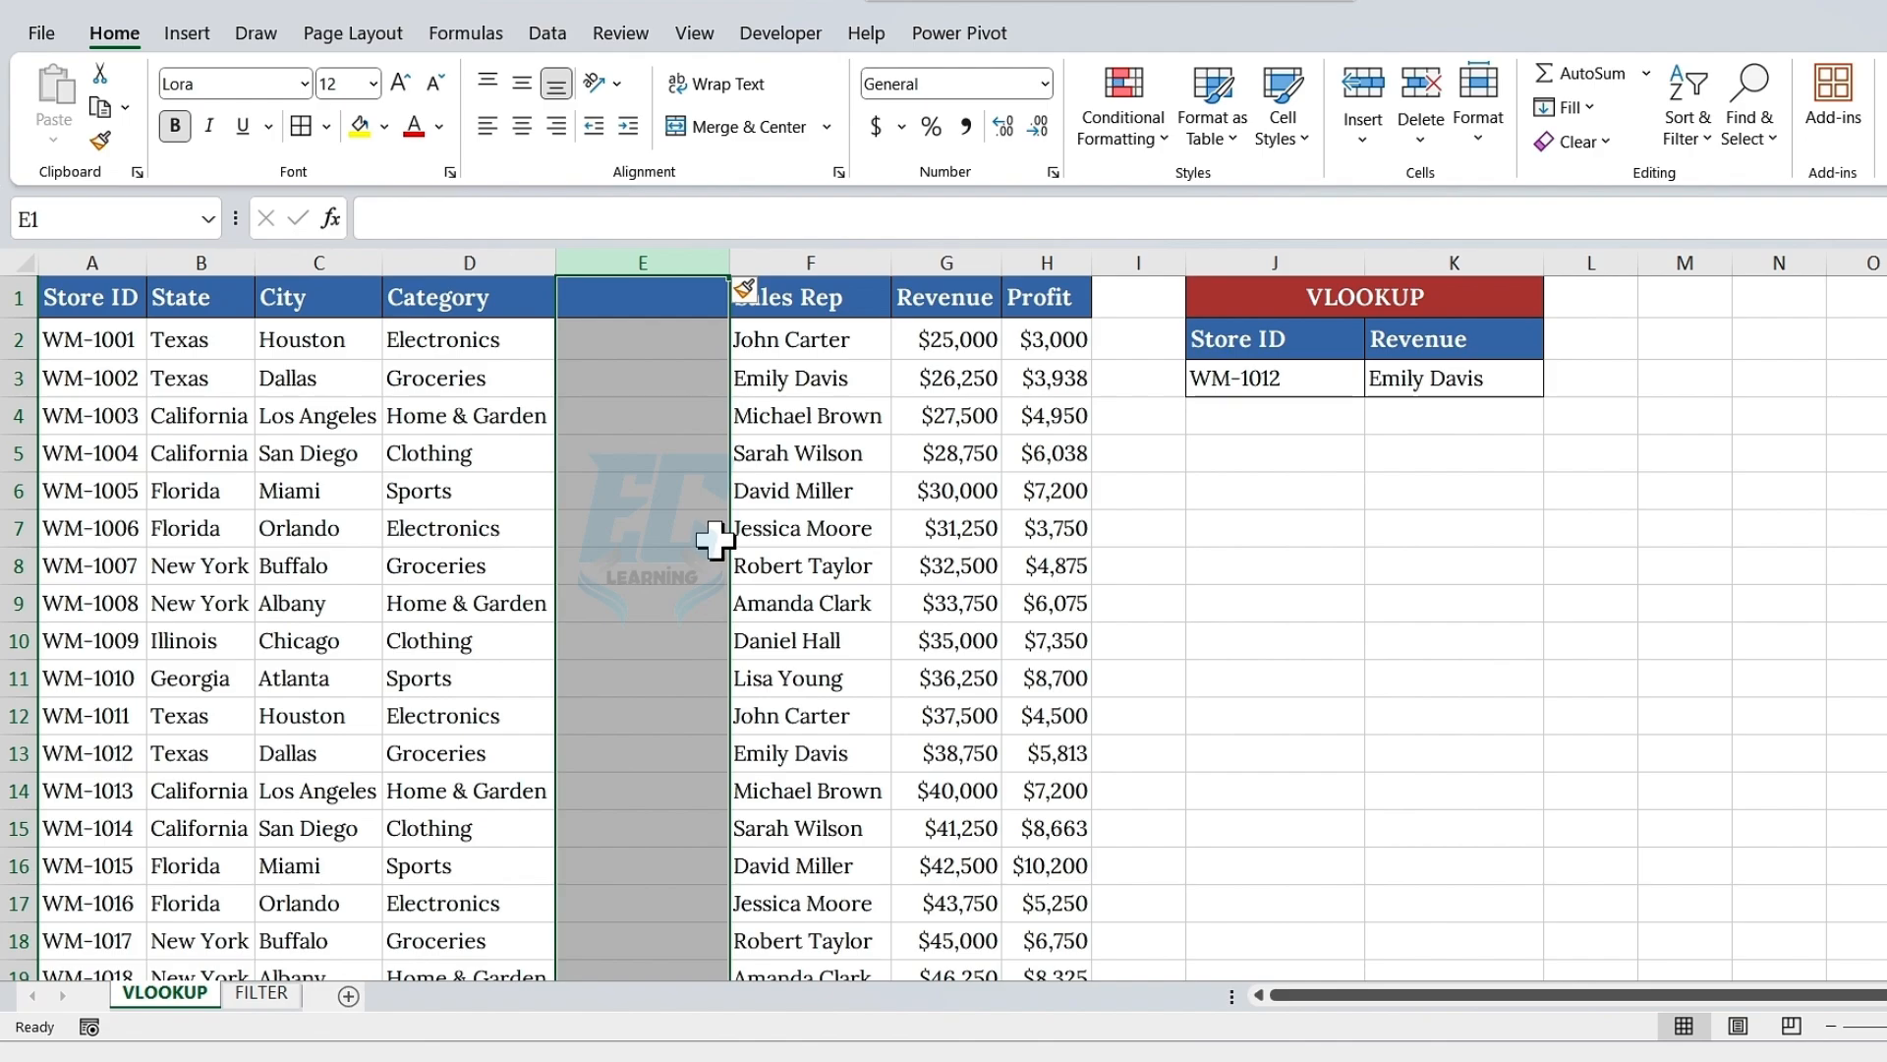
- Set the column index of the VLOOKUP formula in K3 to 7 to match the shifted Revenue column
left_click(961, 260)
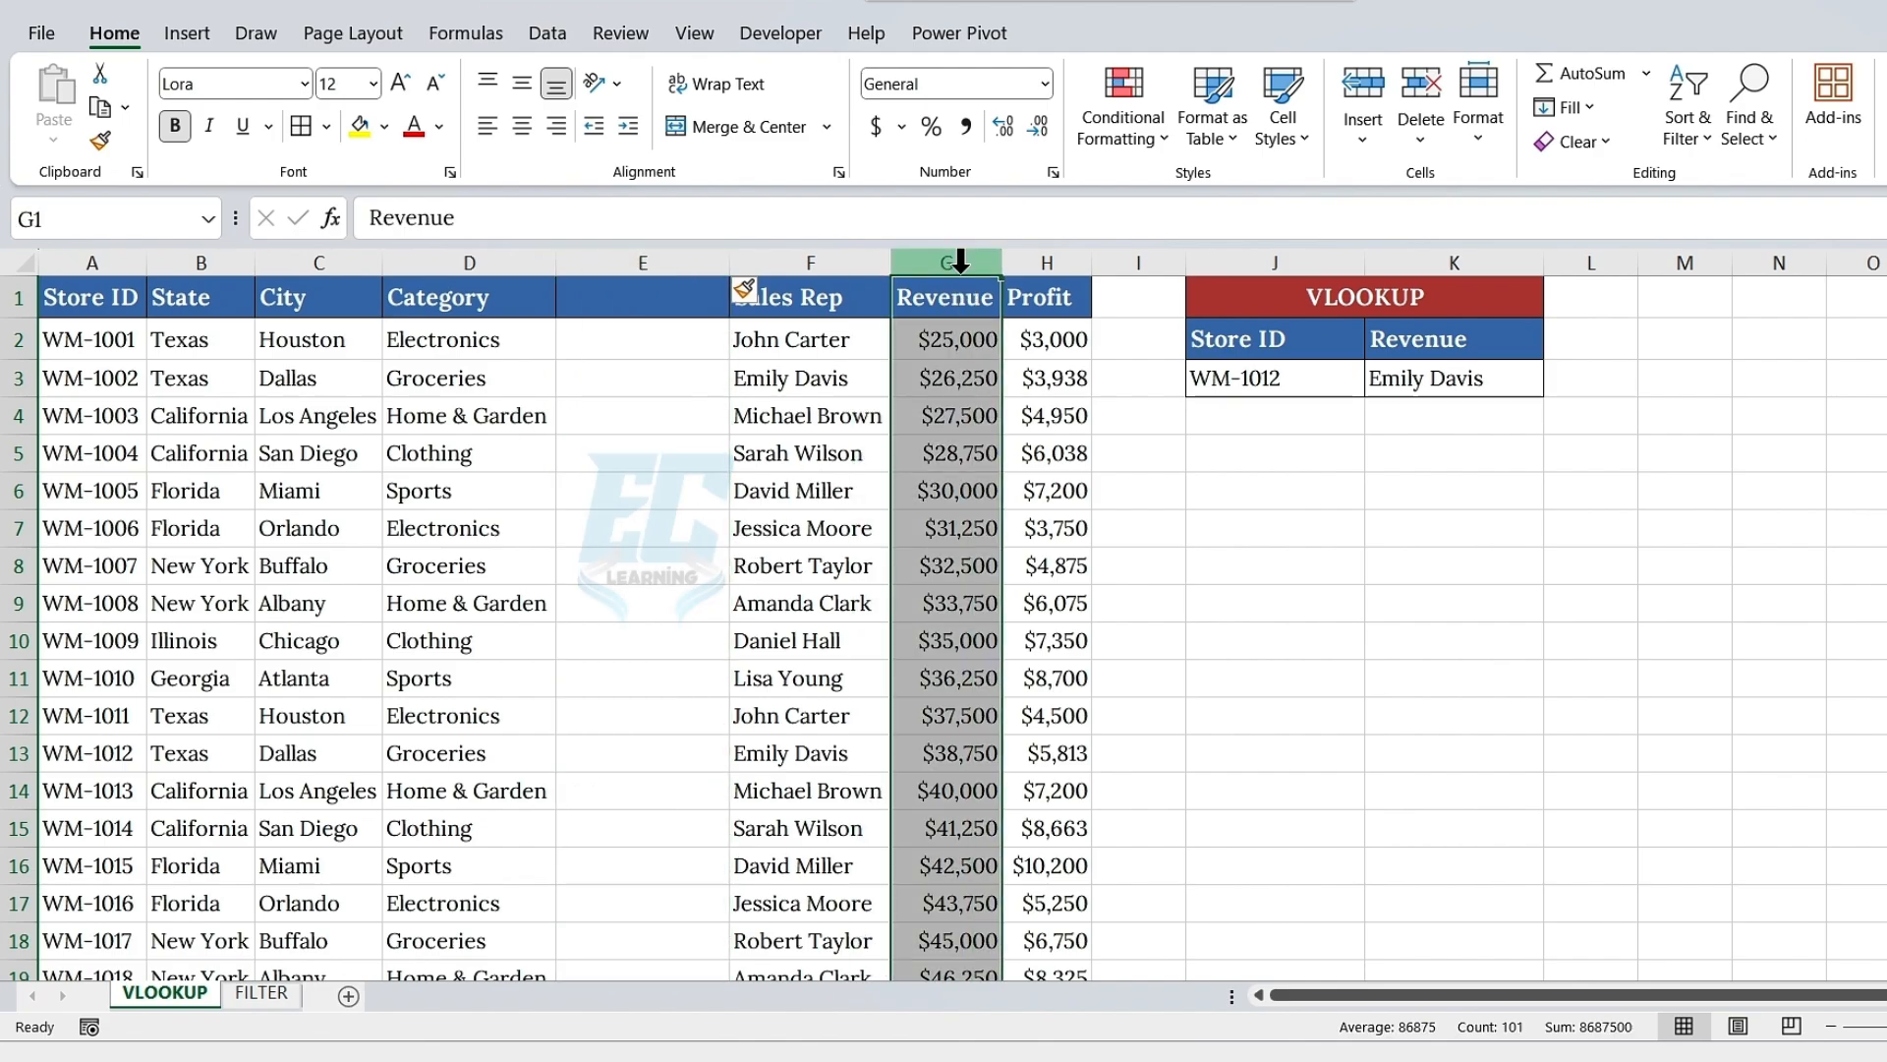
left_click(1465, 381)
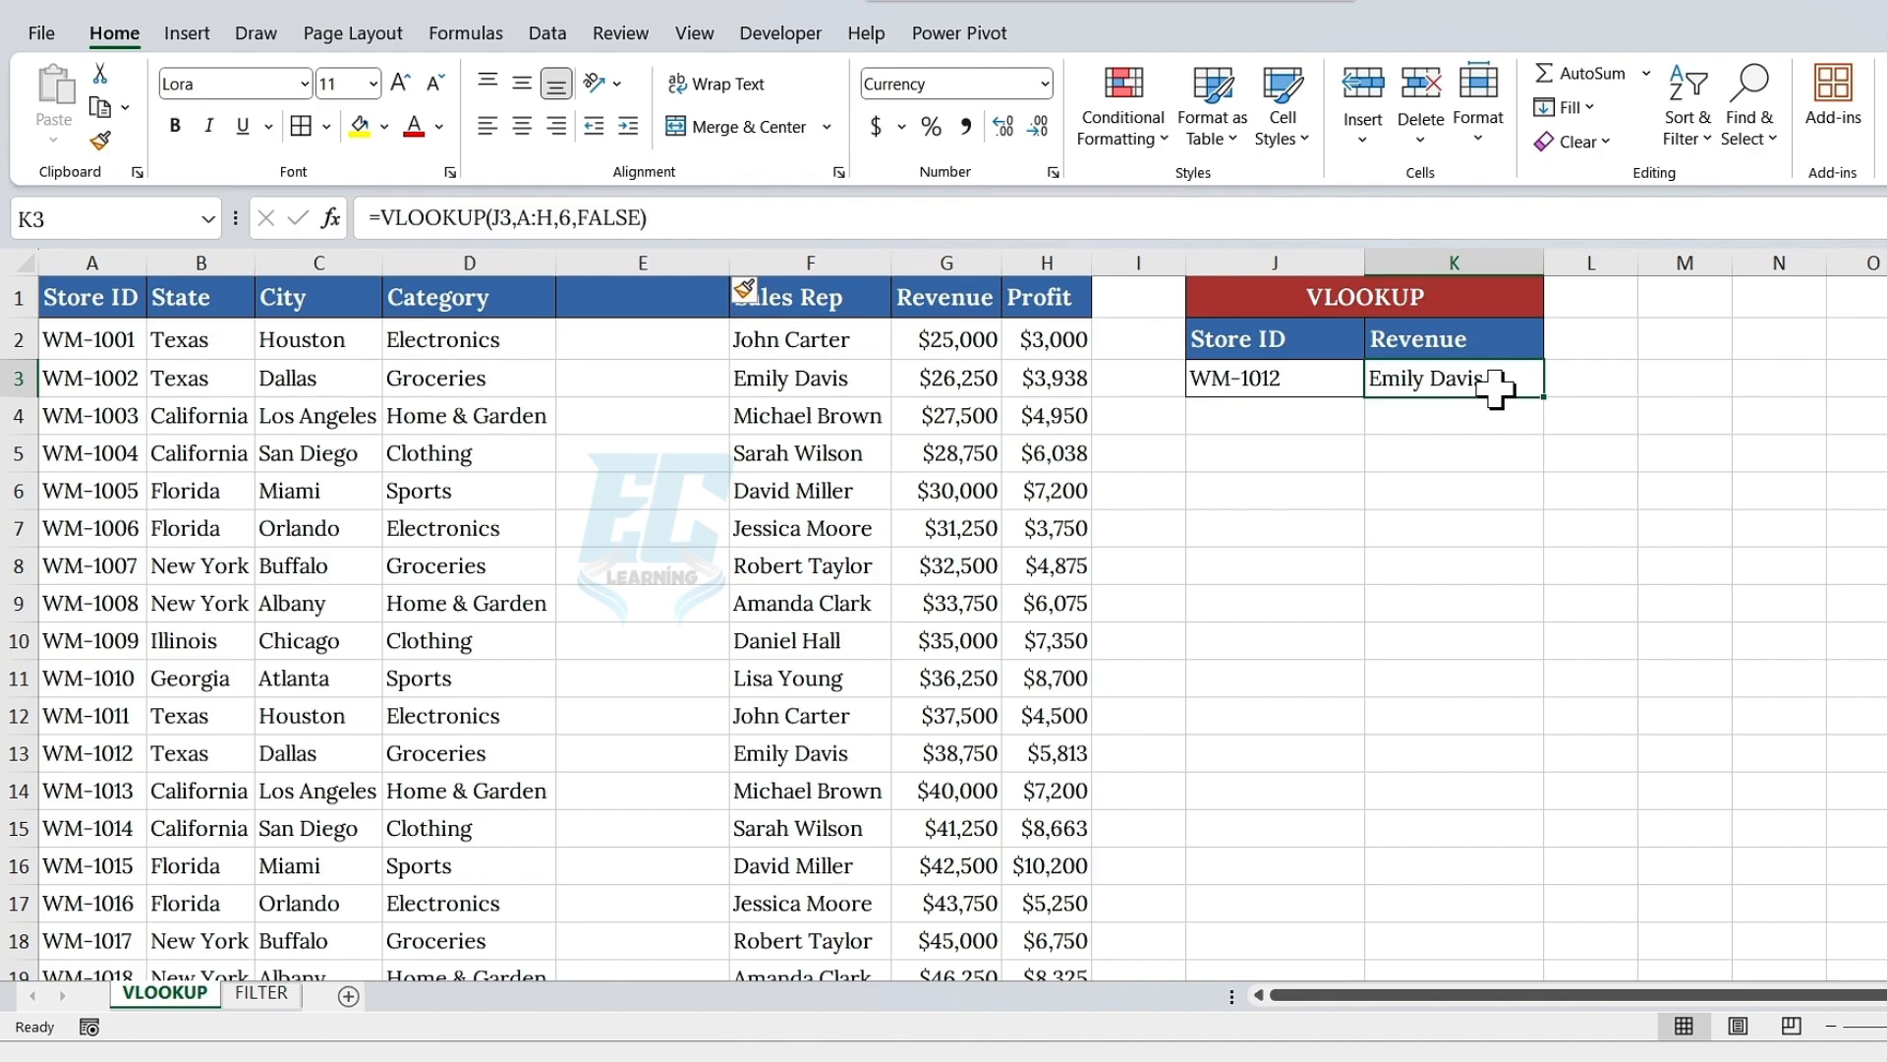
double_click(1494, 389)
left_click(1568, 381)
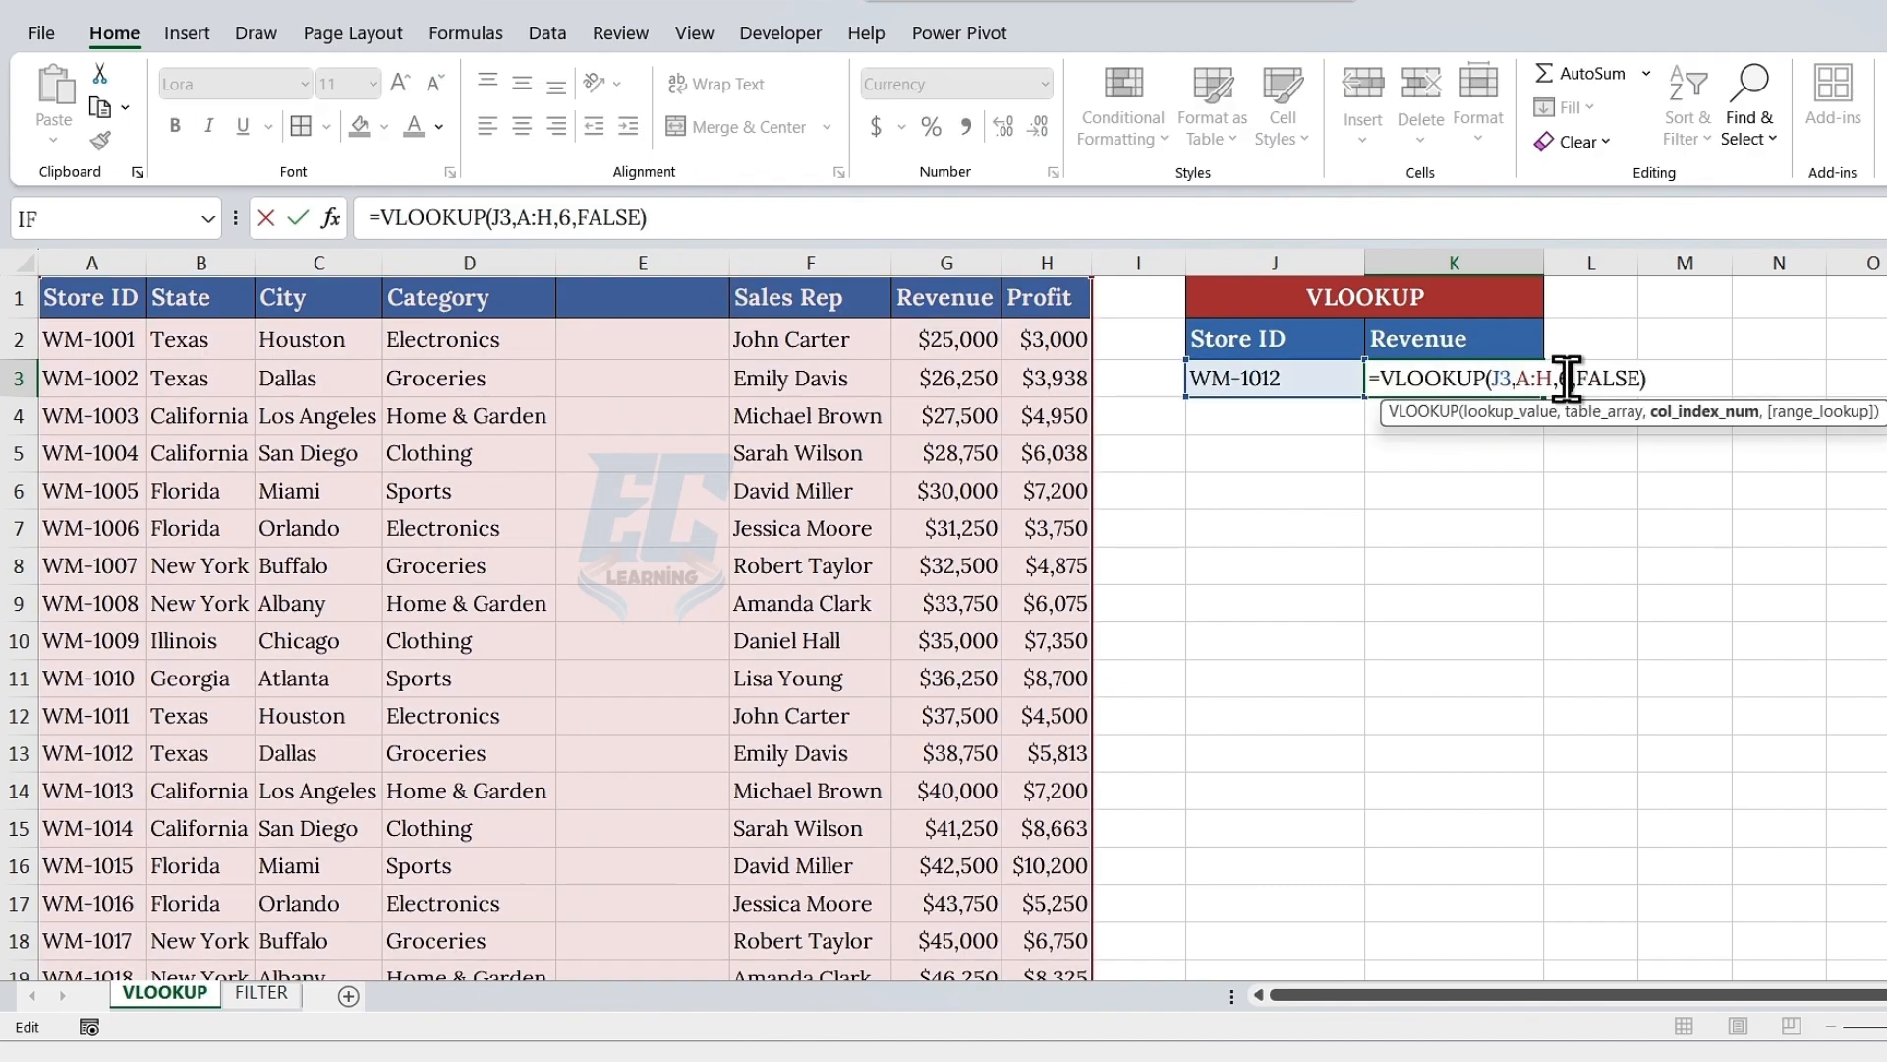
key("BackSpace")
type("7")
key("Return")
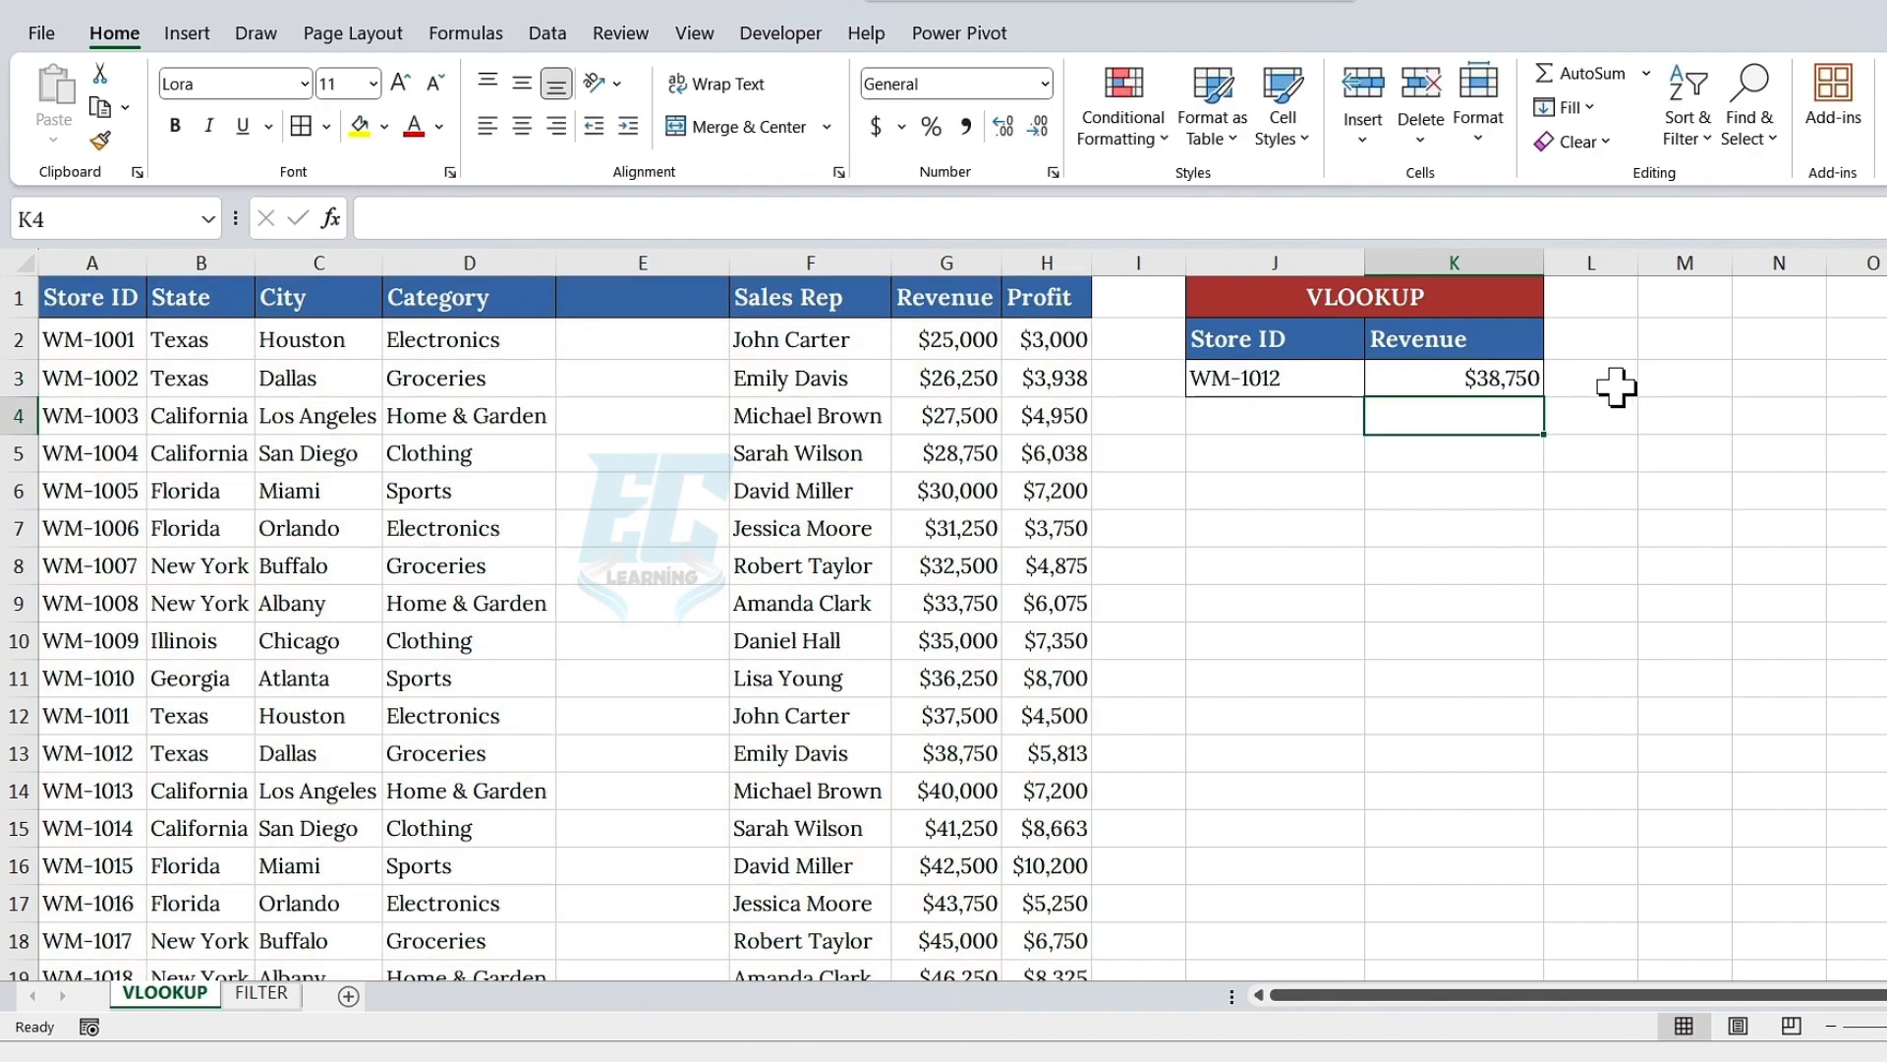
- Open the FILTER sheet and examine the title and header row of its empty output table
left_click(1453, 385)
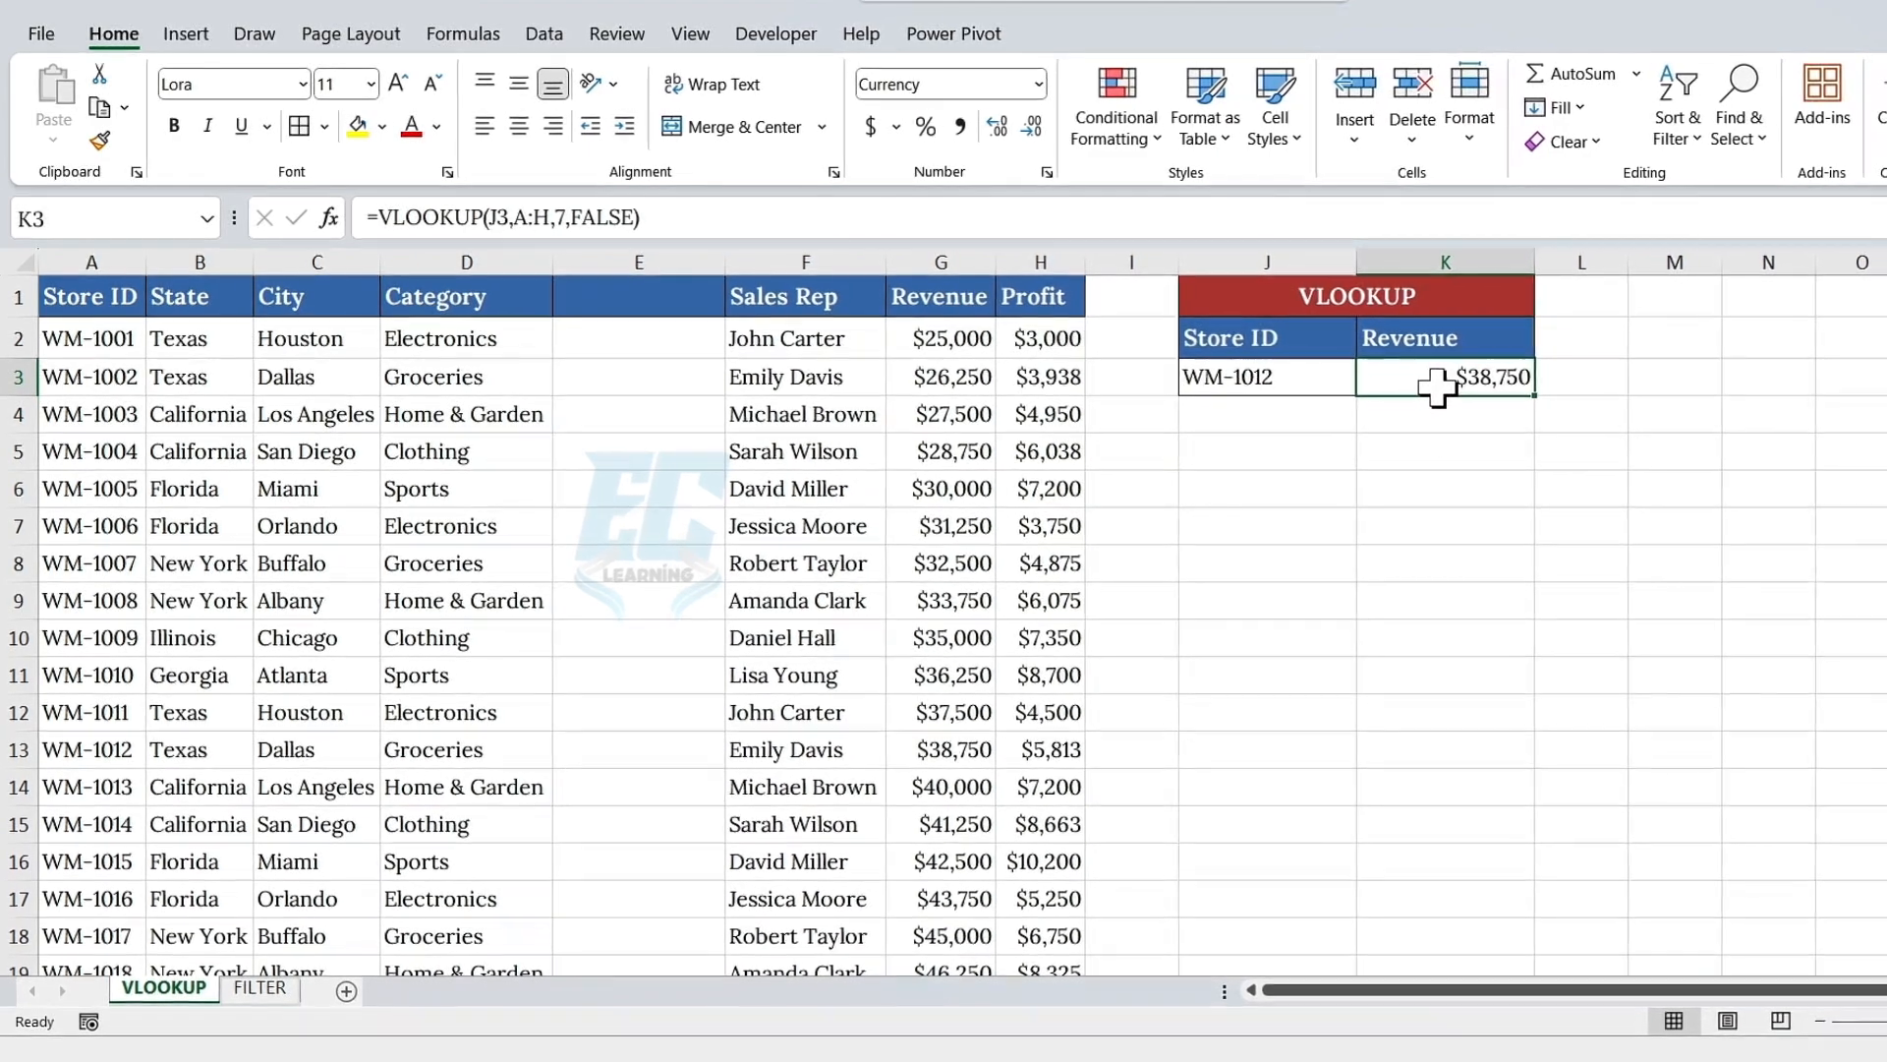
left_click(261, 993)
left_click(1312, 299)
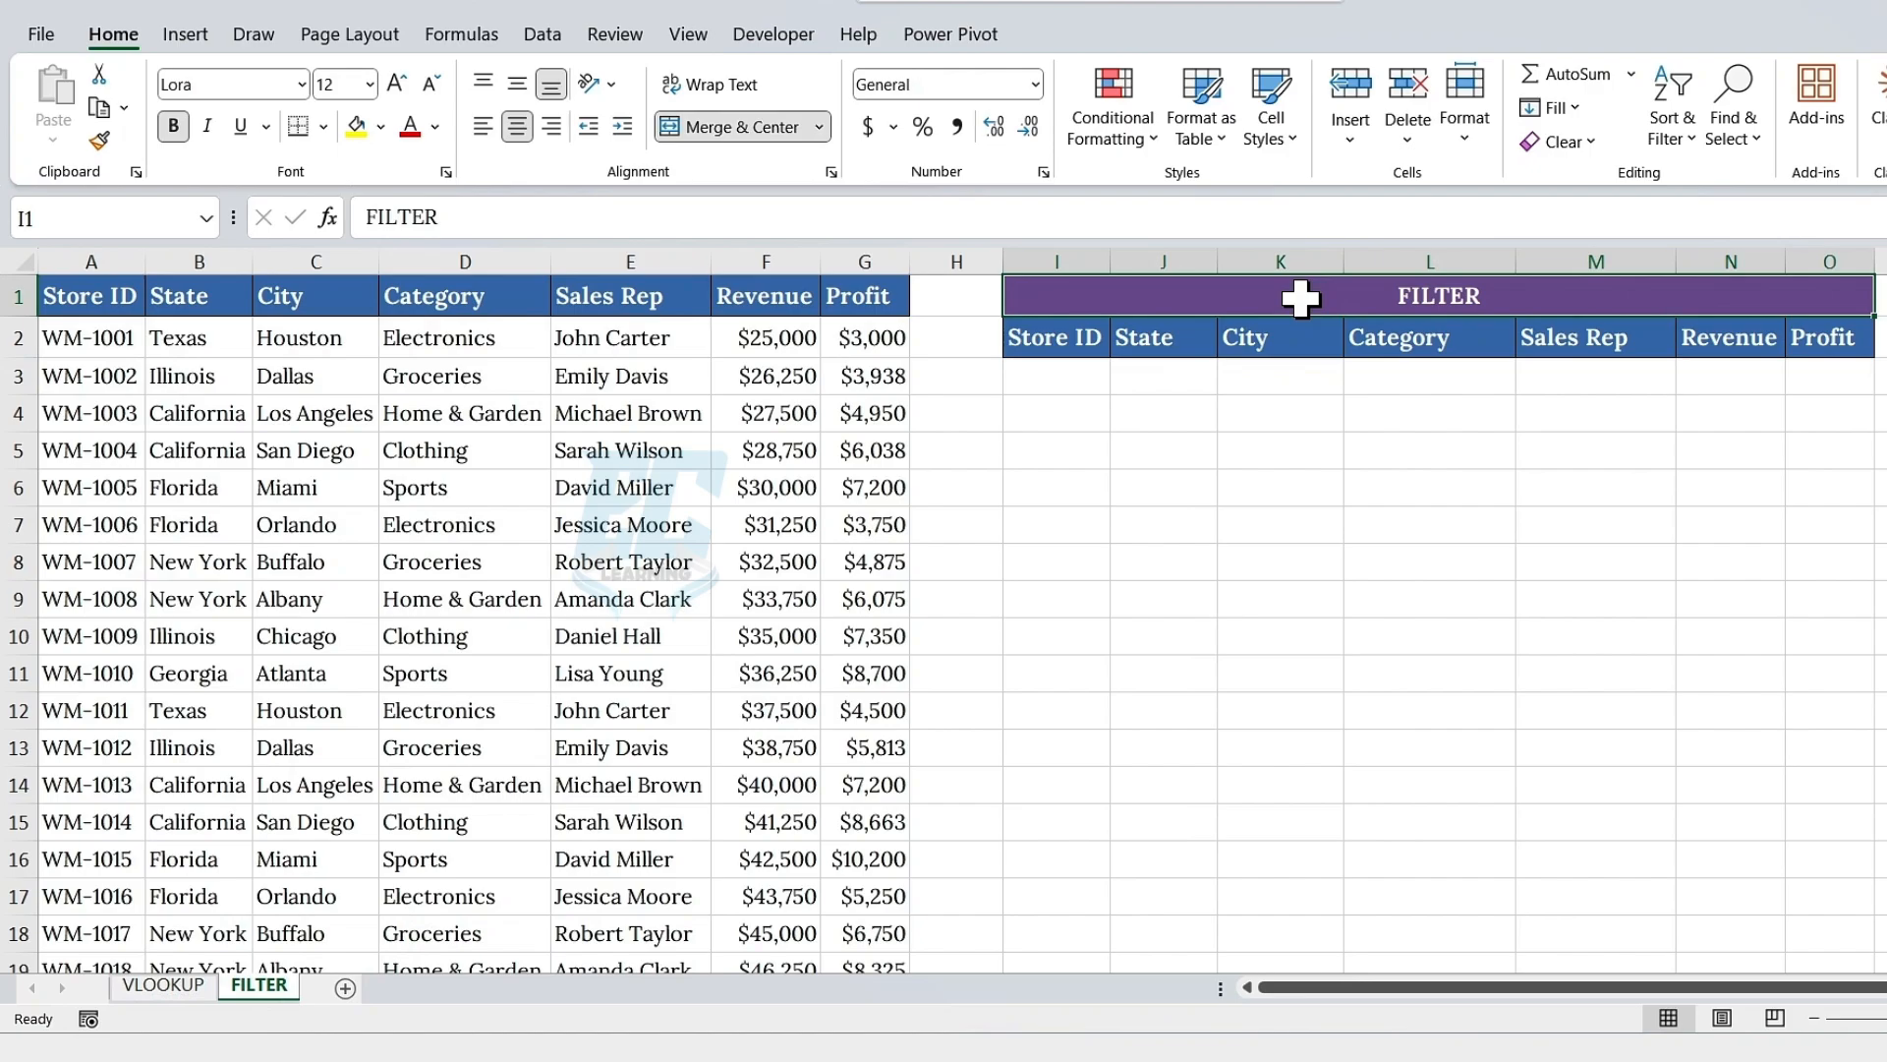
left_click_drag(1058, 350, 1819, 340)
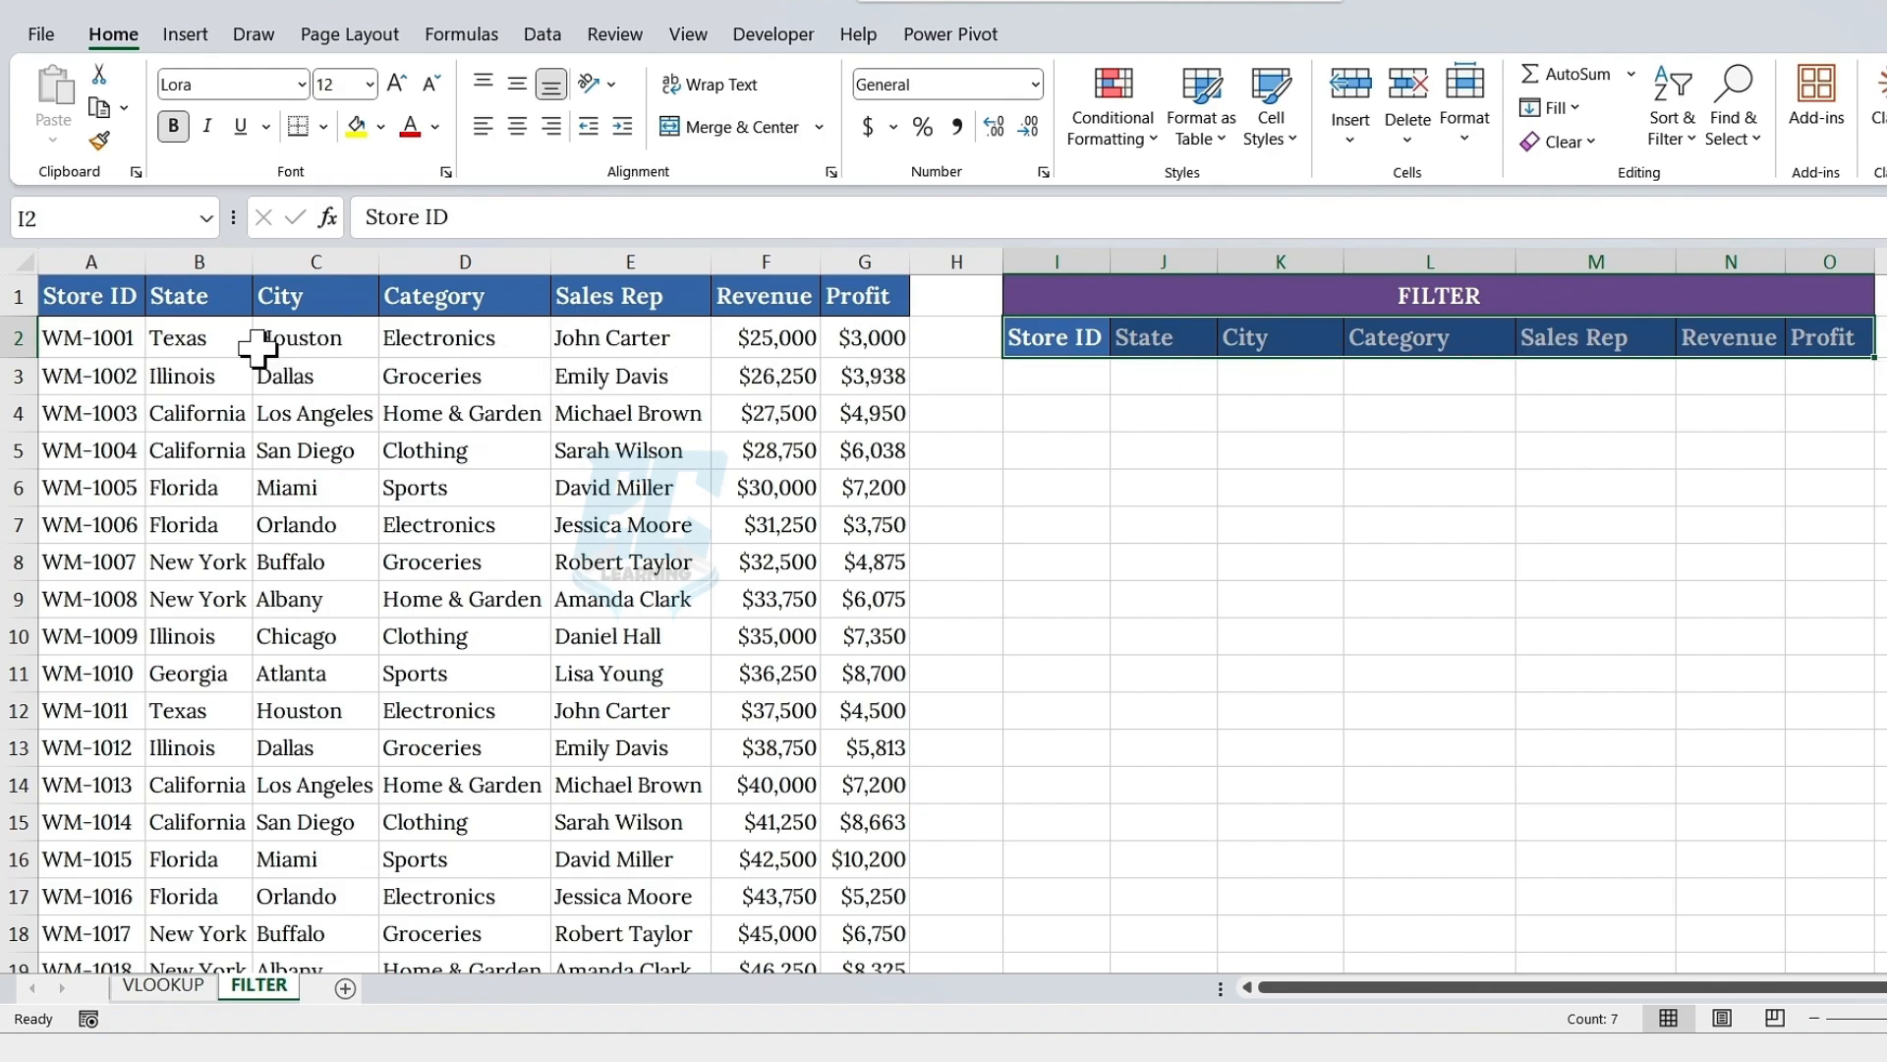
- Turn on filtering for the store data and filter the State column to show only Texas
left_click(222, 339)
left_click(213, 718)
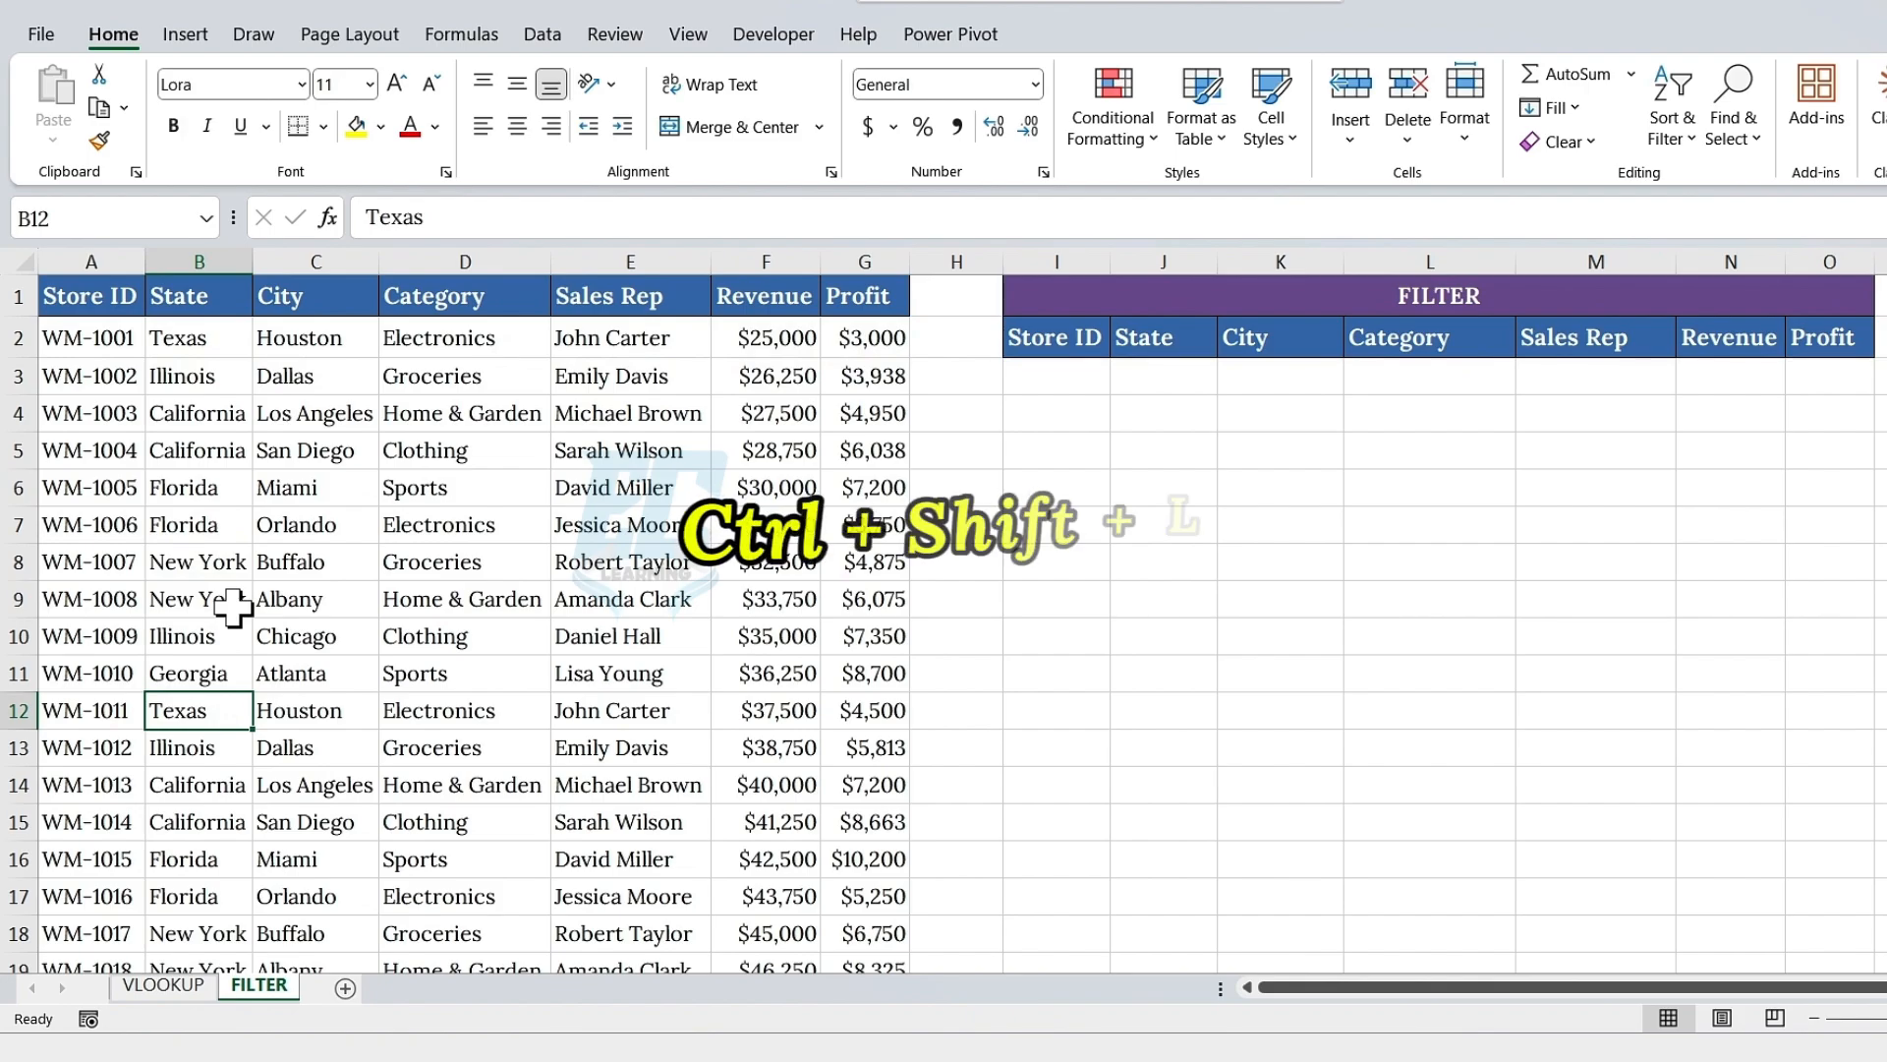
key("ctrl+shift+l")
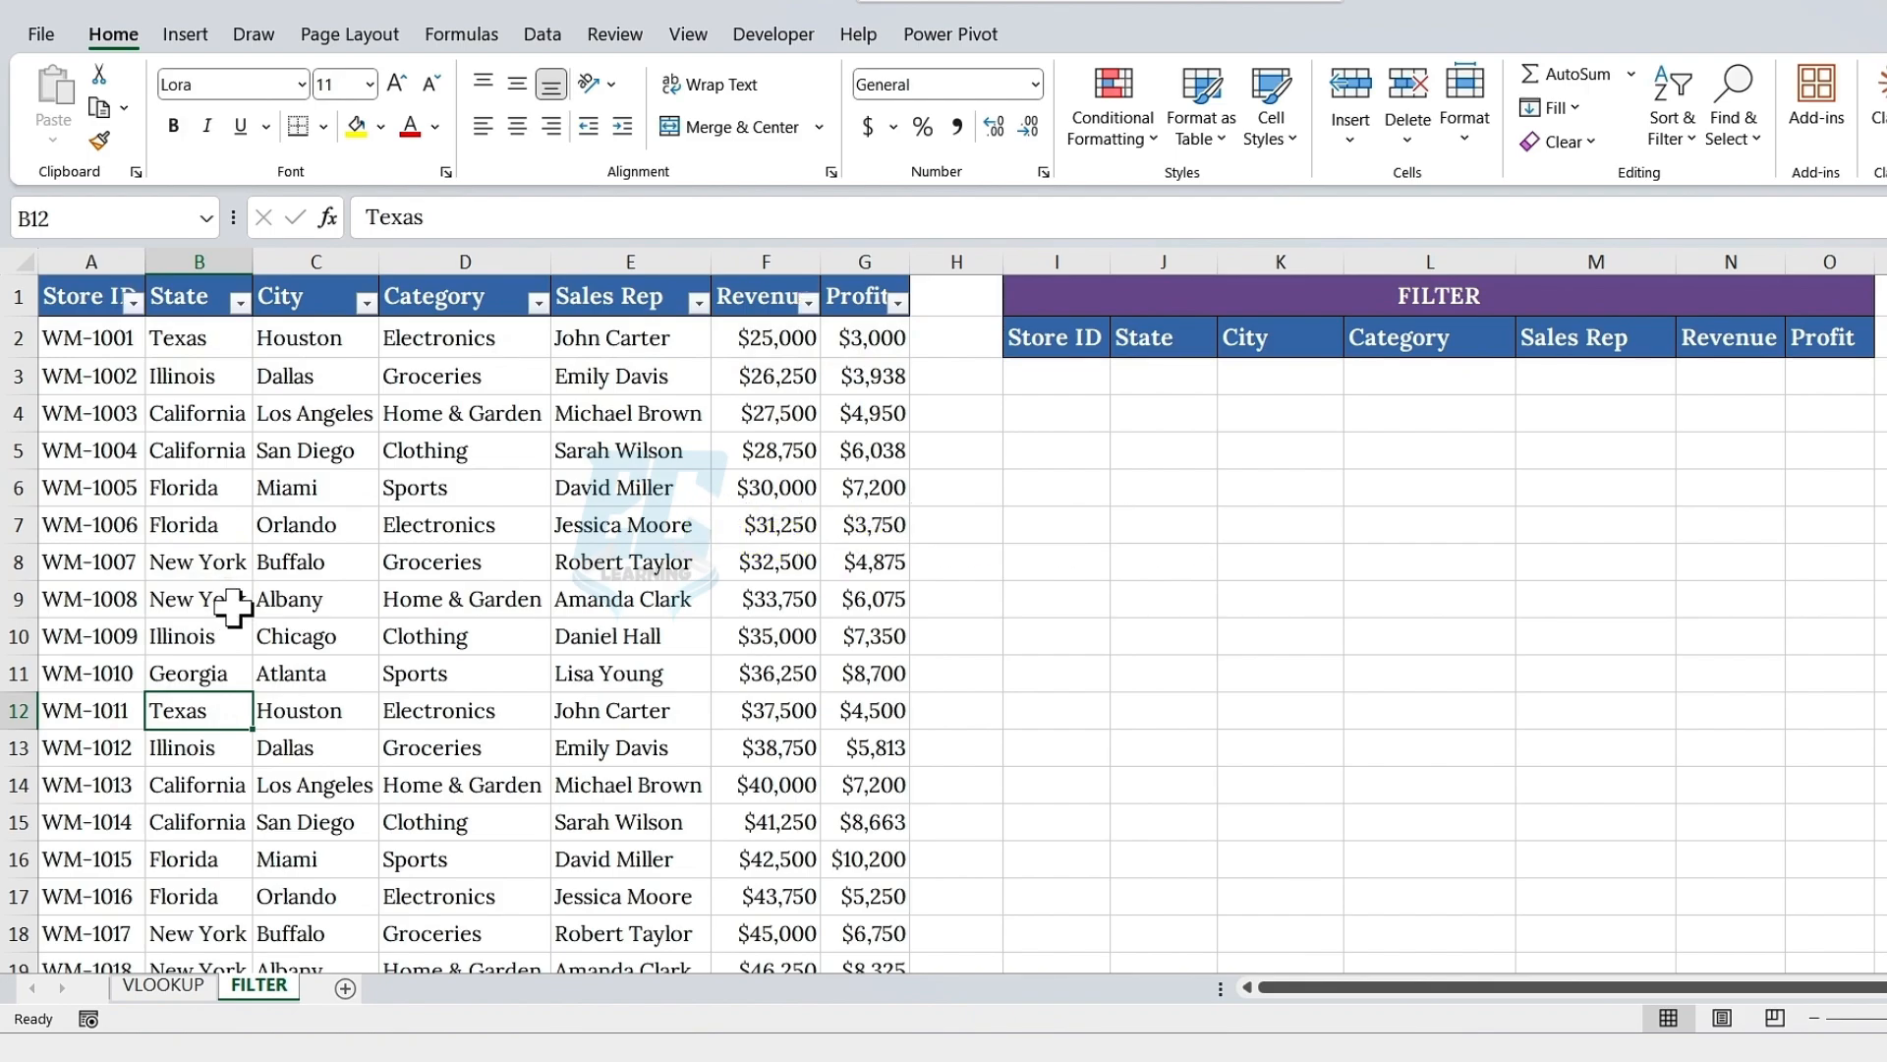
left_click(240, 304)
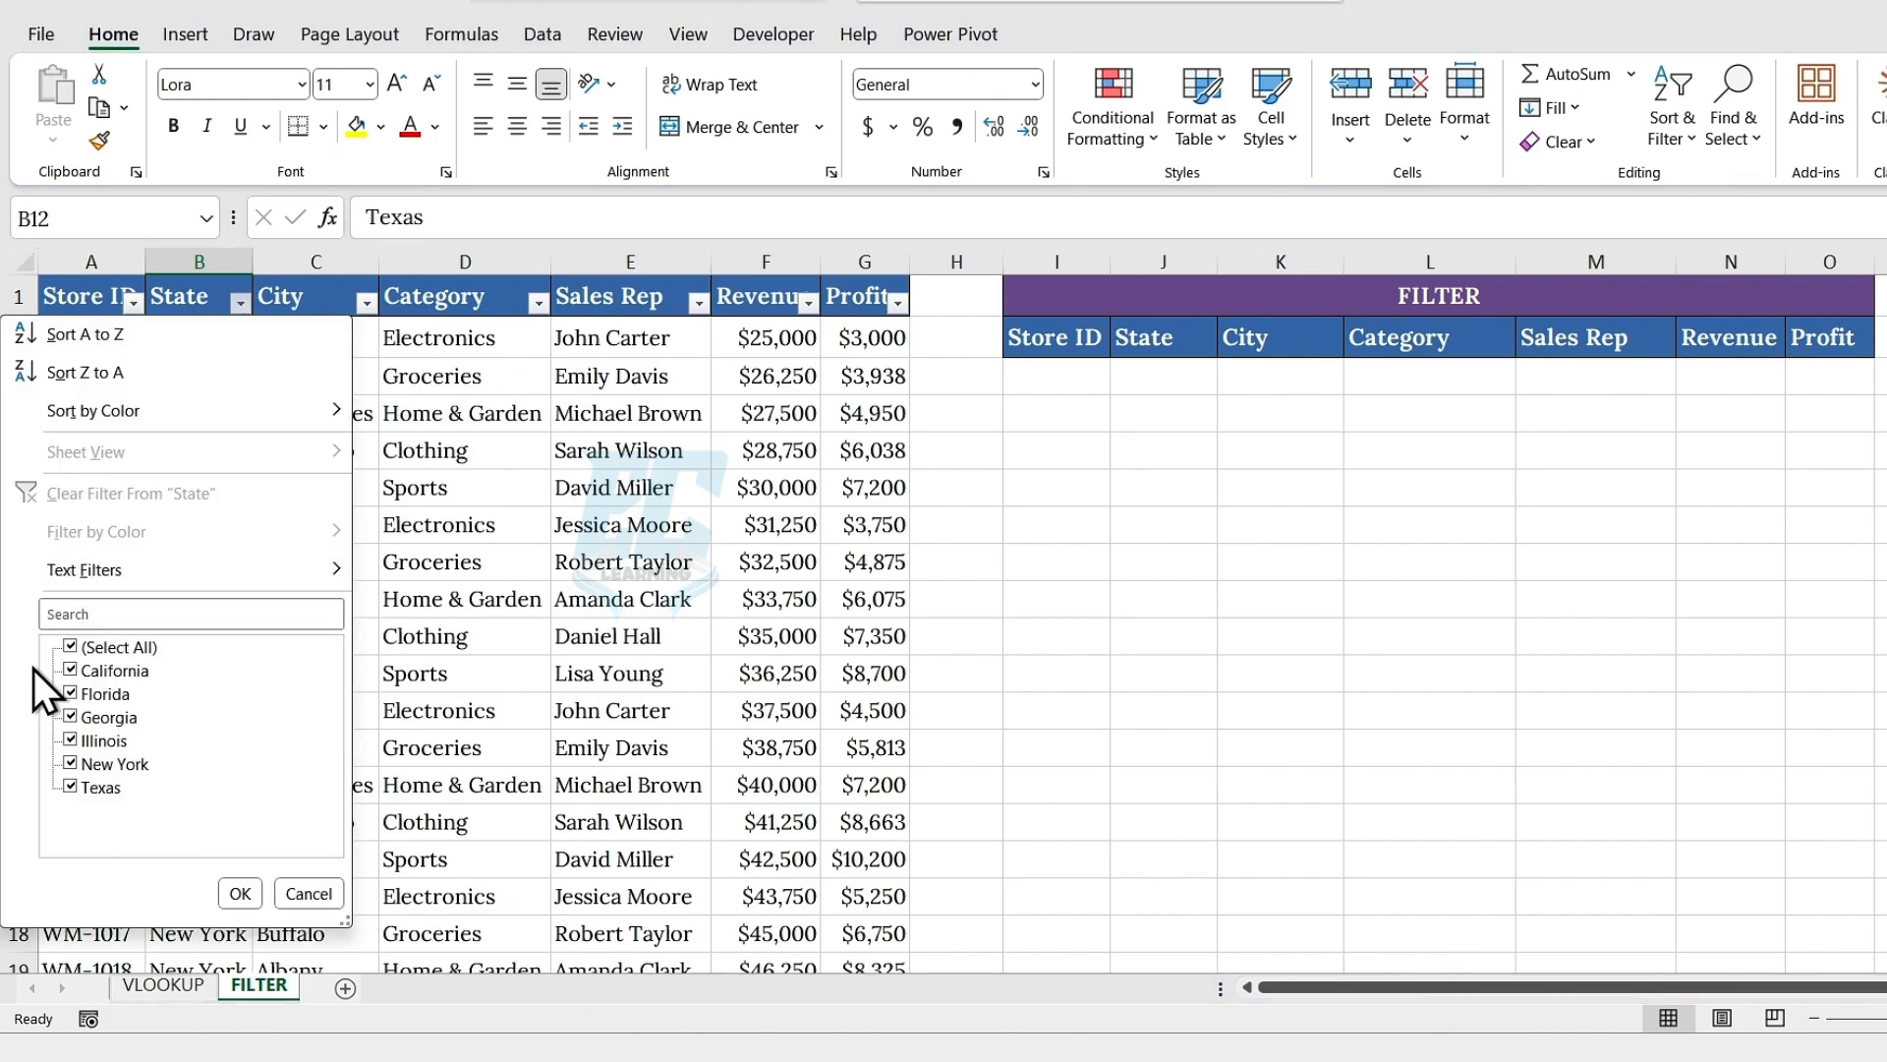
left_click(71, 648)
left_click(70, 787)
left_click(240, 893)
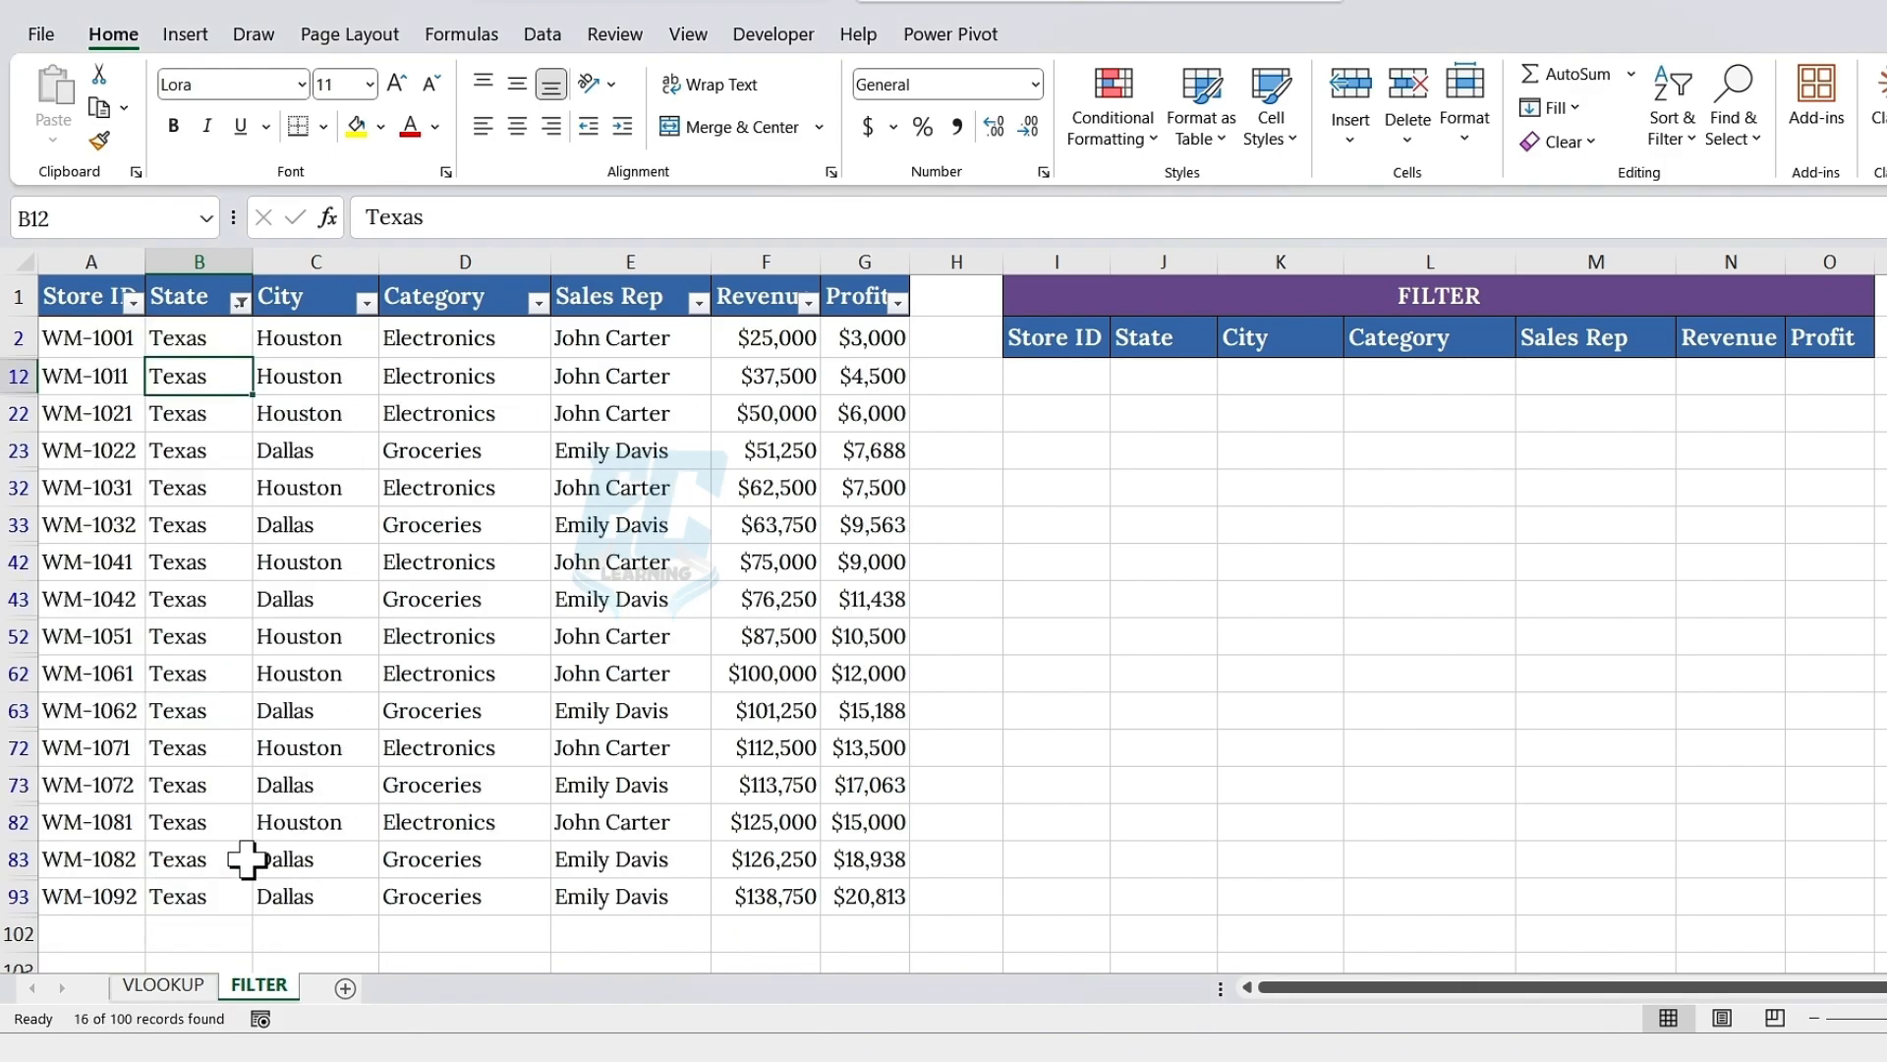
- Select the filtered Texas records for review, and remove the filter from the store data
left_click_drag(120, 336, 865, 892)
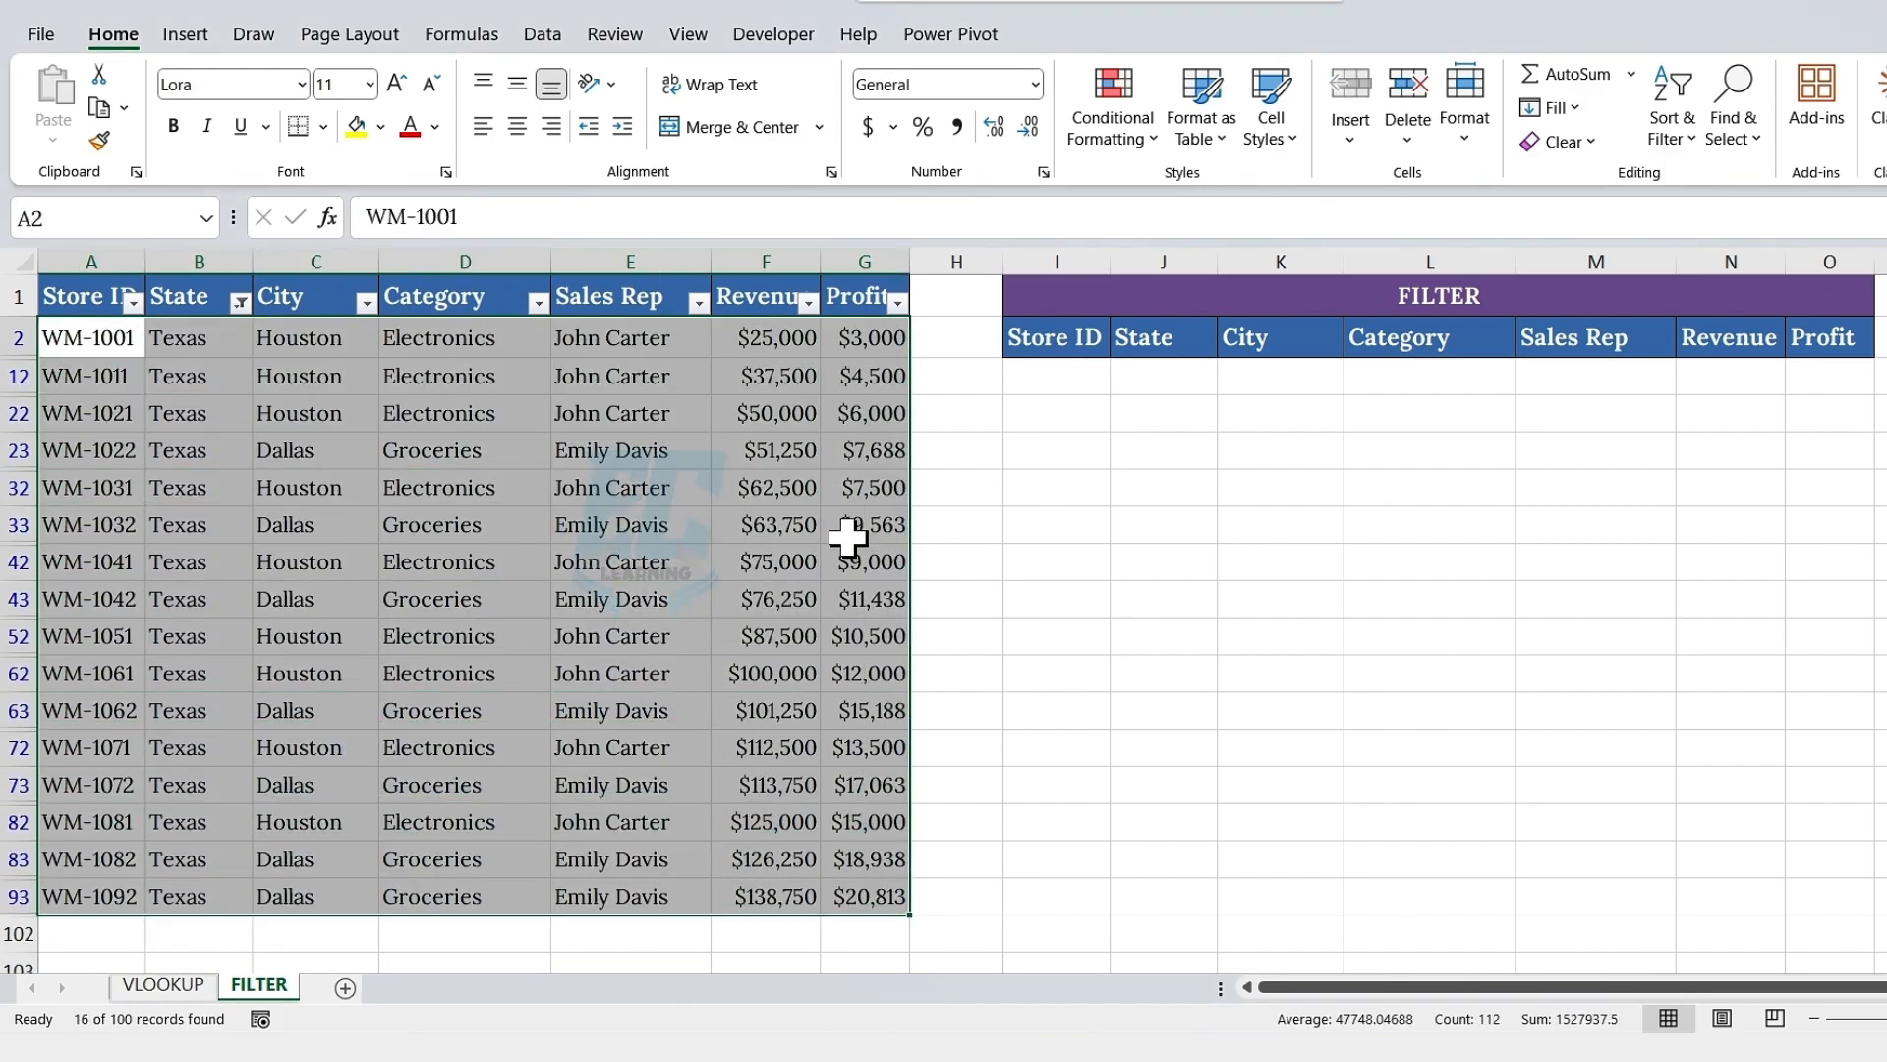
left_click(350, 518)
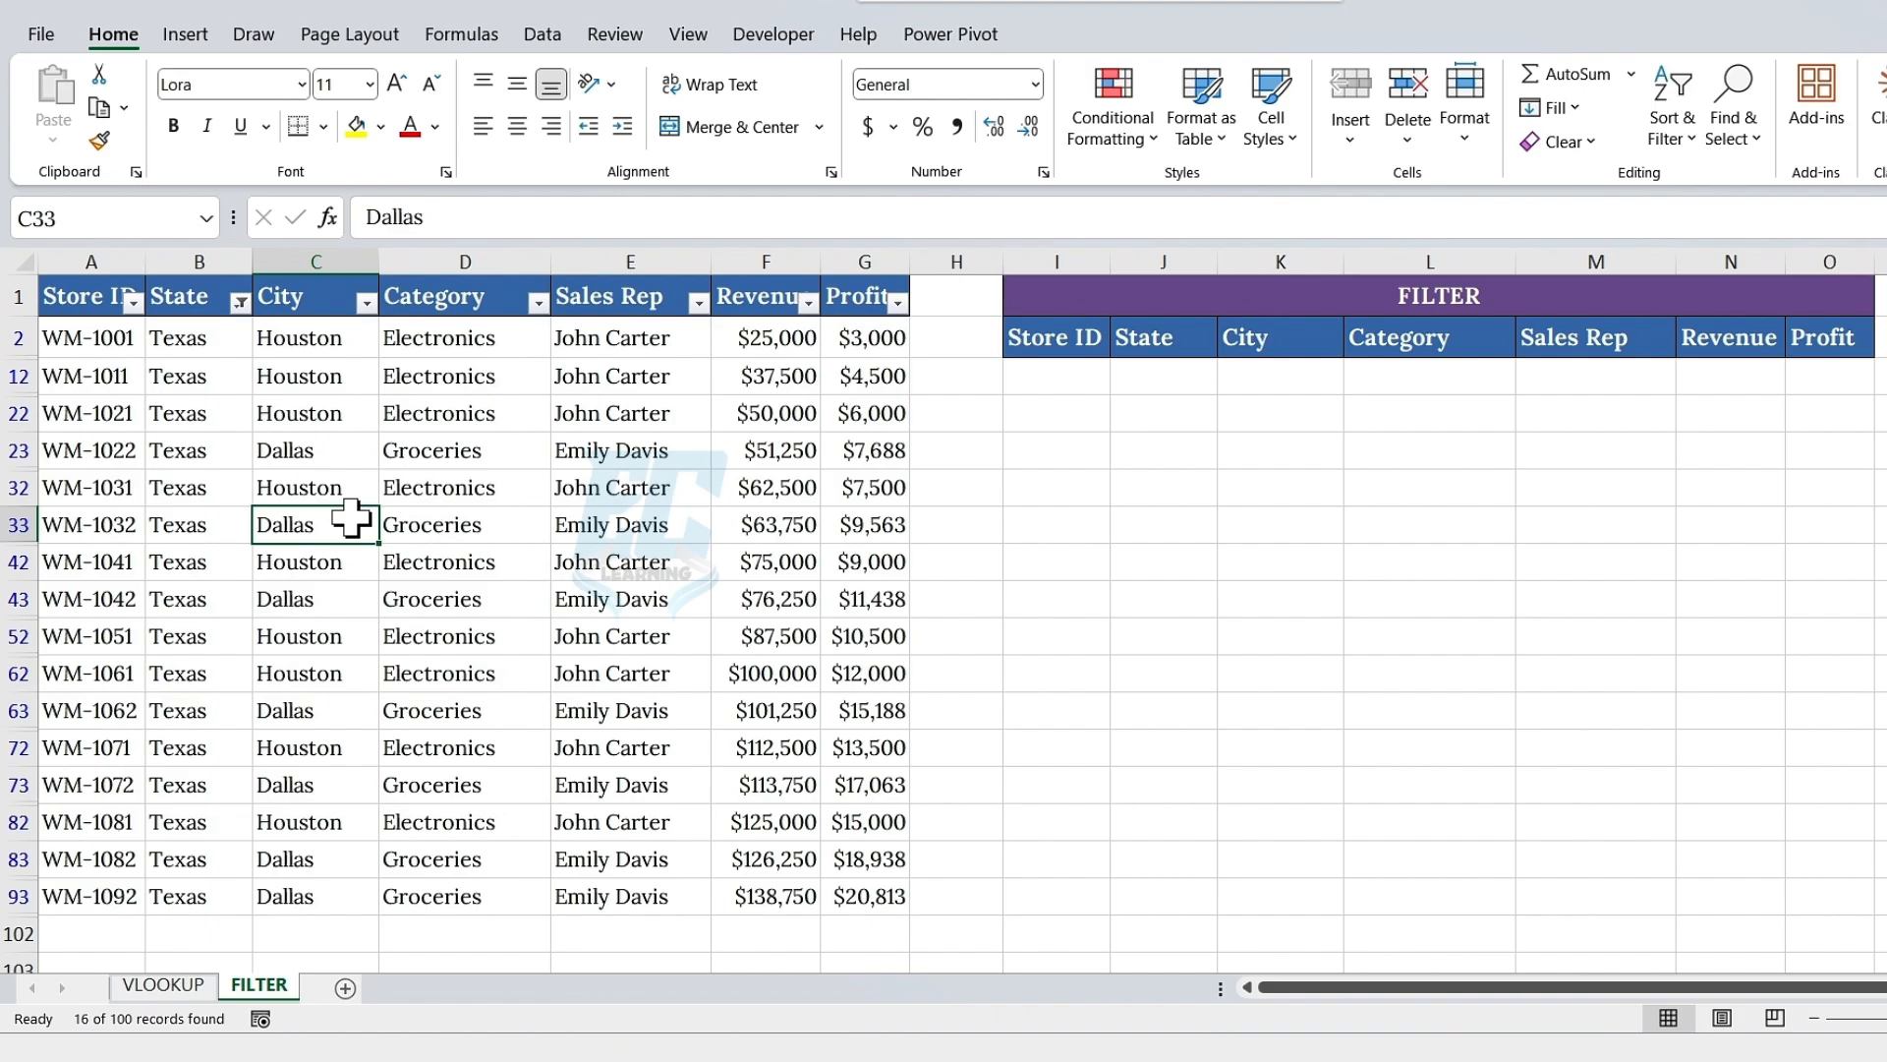
key("ctrl+shift+l")
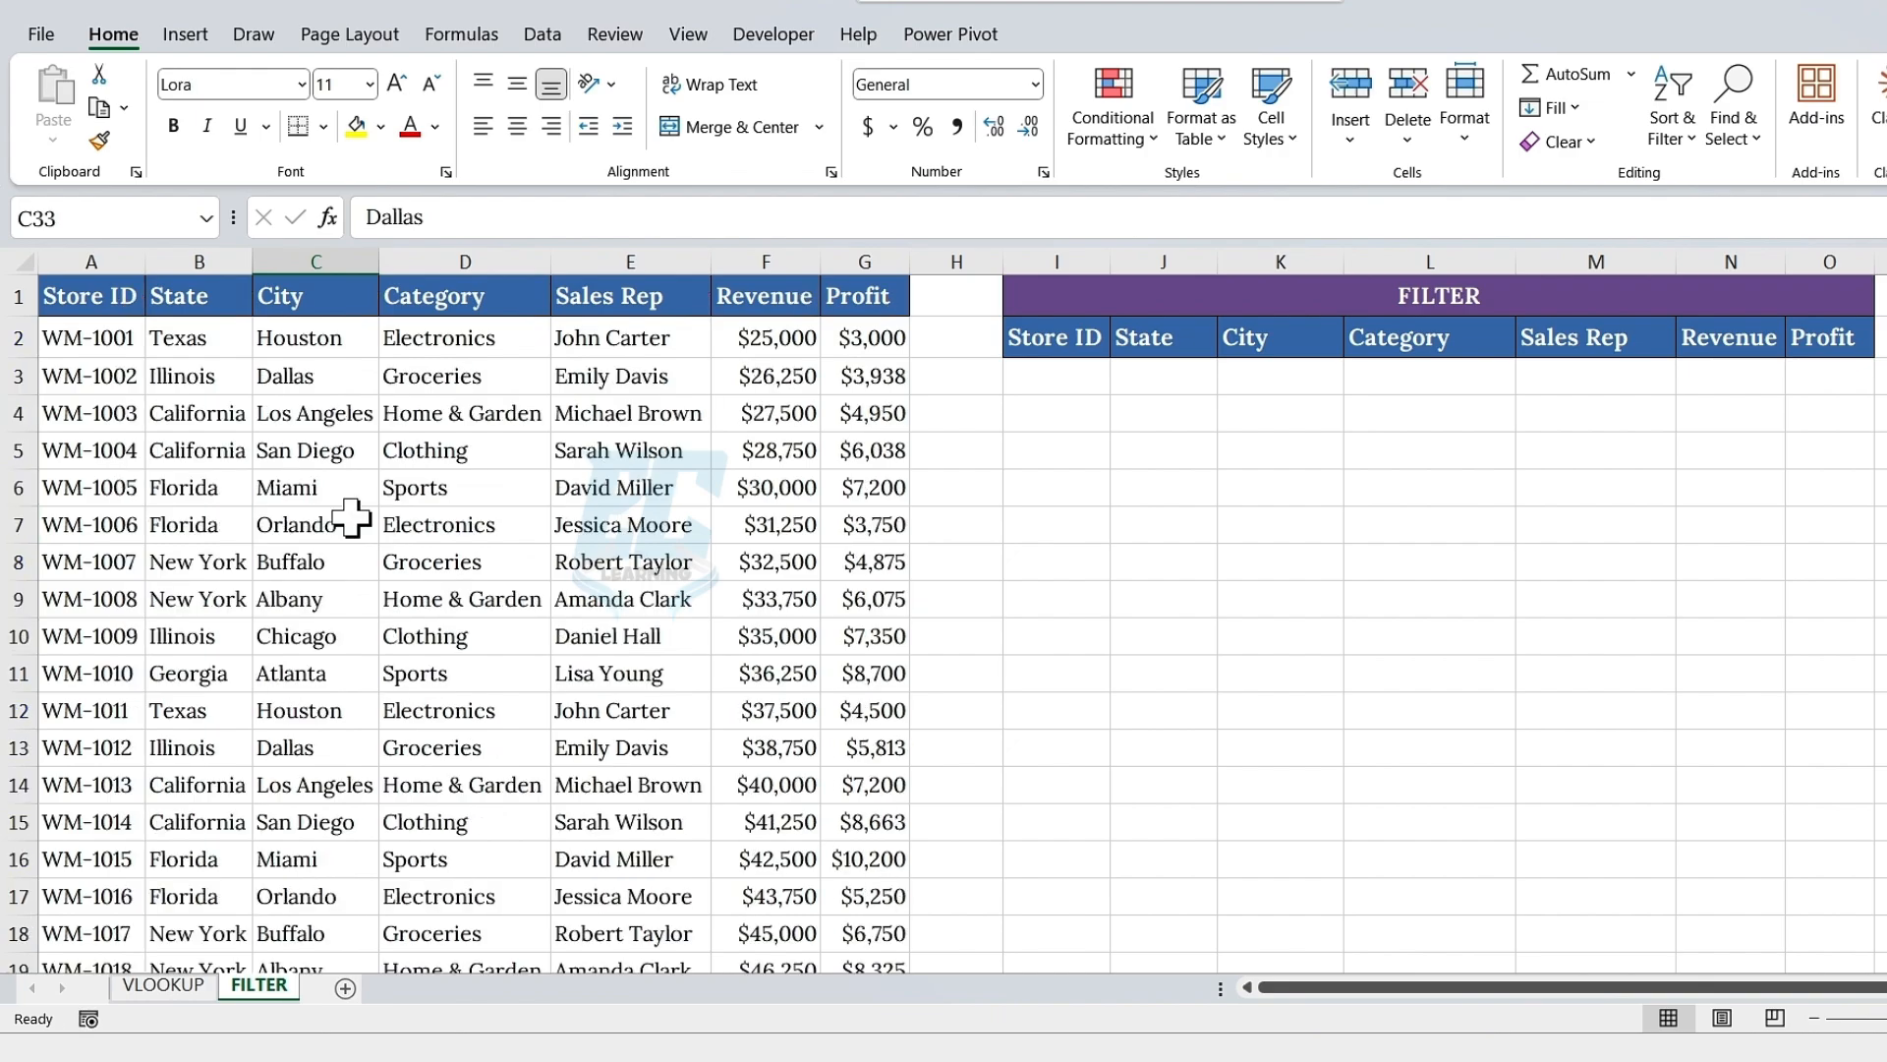
- Enter =FILTER(A:G,B:B="Texas") in I3 to extract all Texas store records into the output table
left_click(1034, 381)
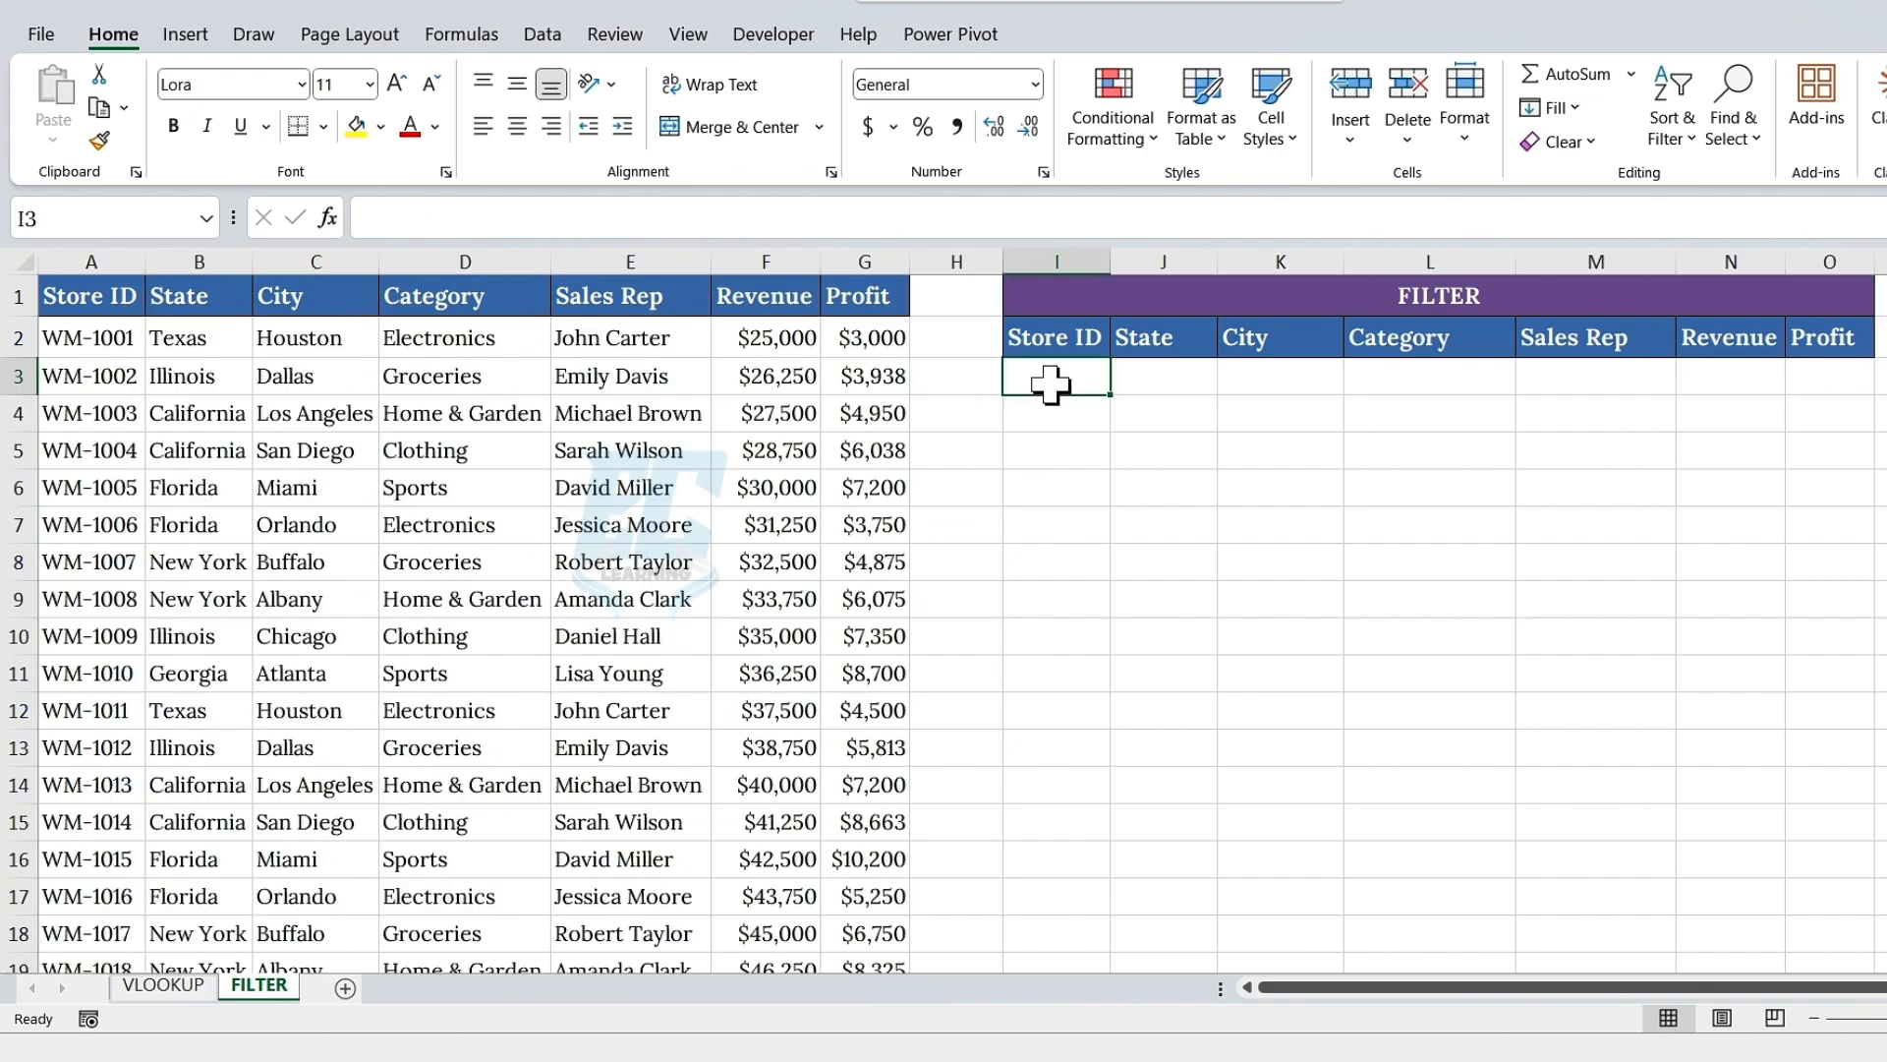
type("=FILTER(")
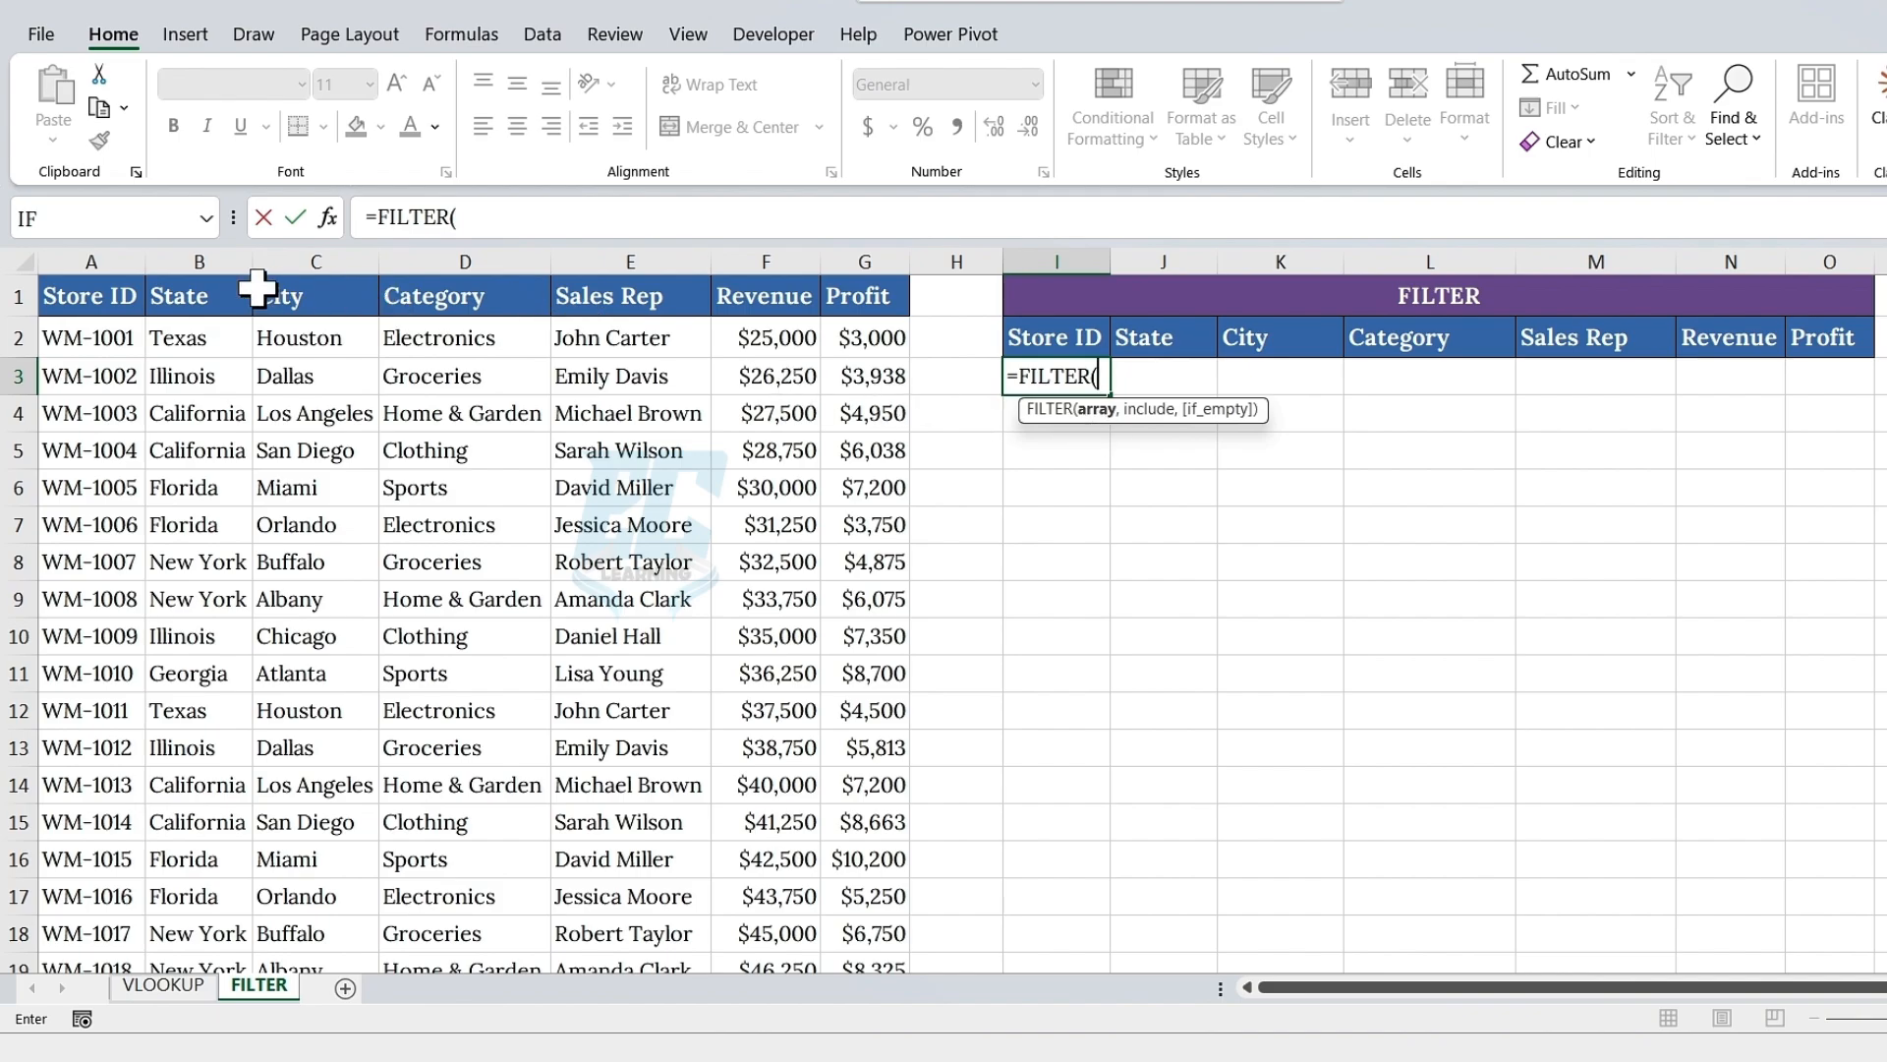
left_click_drag(127, 261, 884, 262)
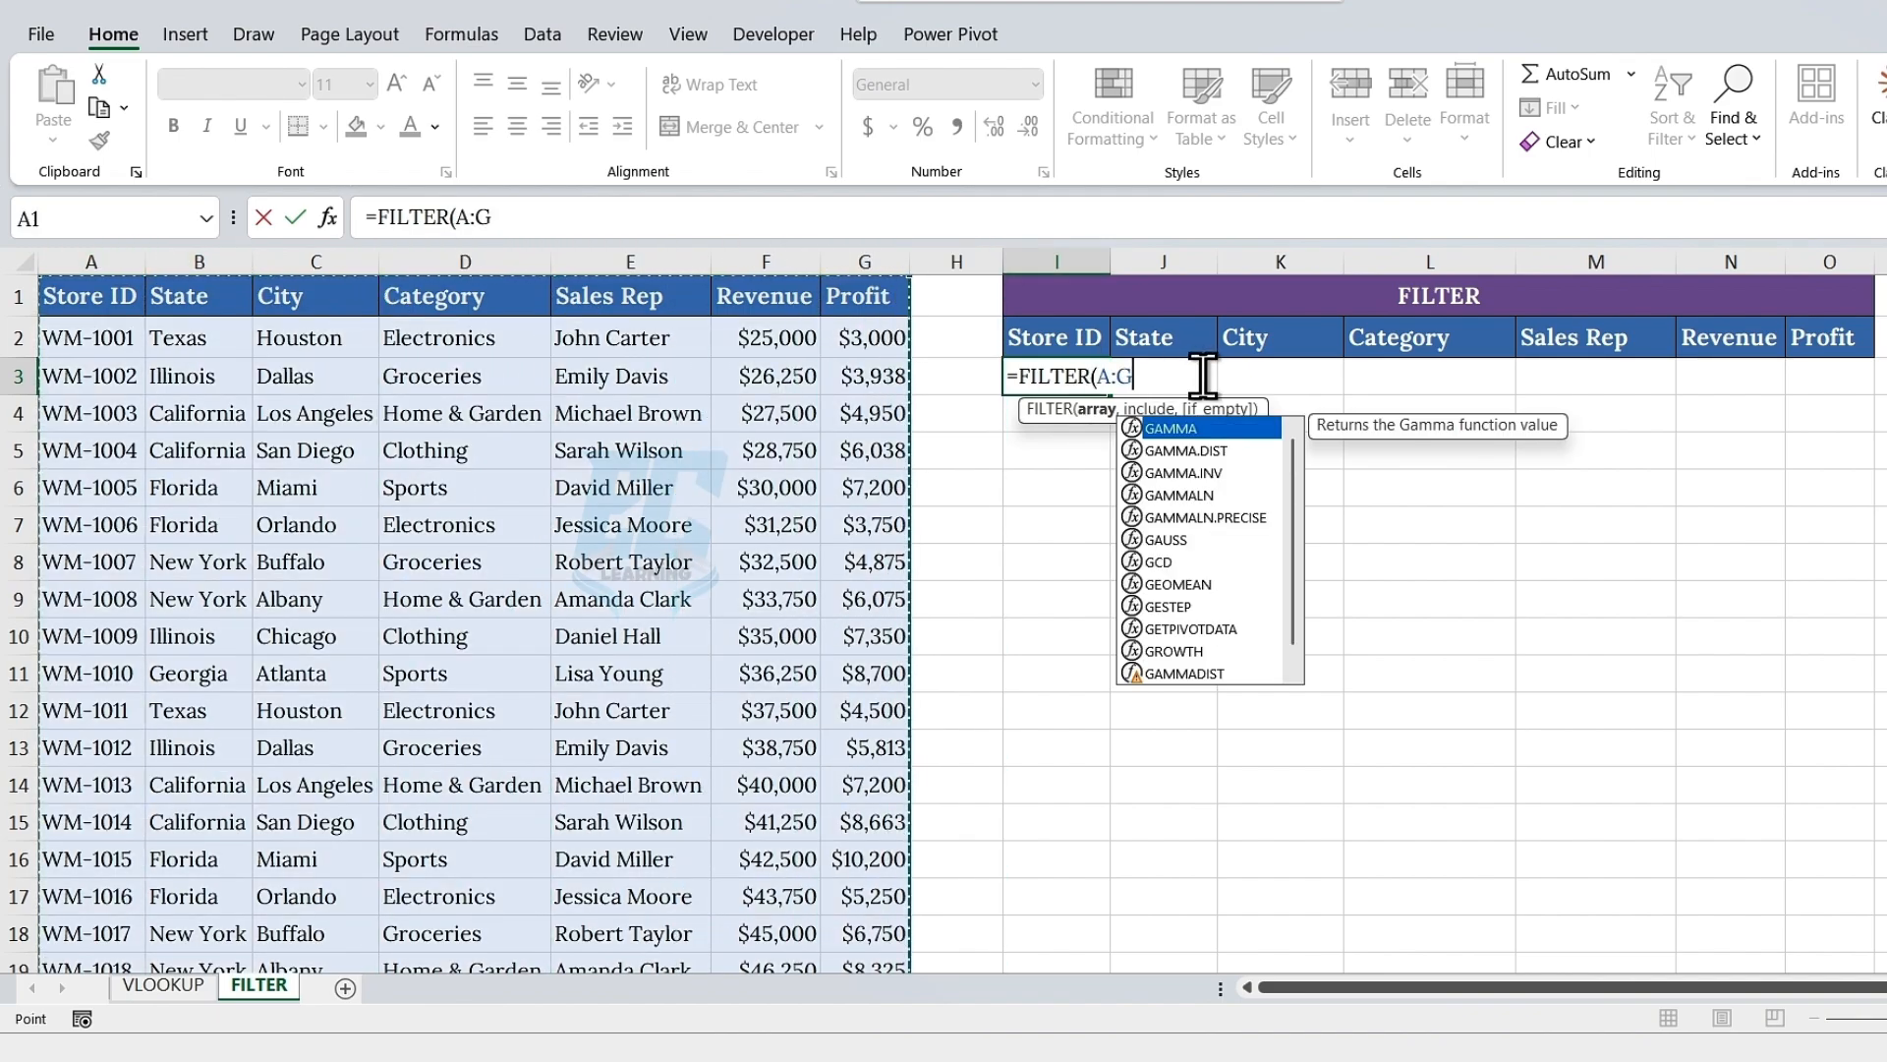
type(",")
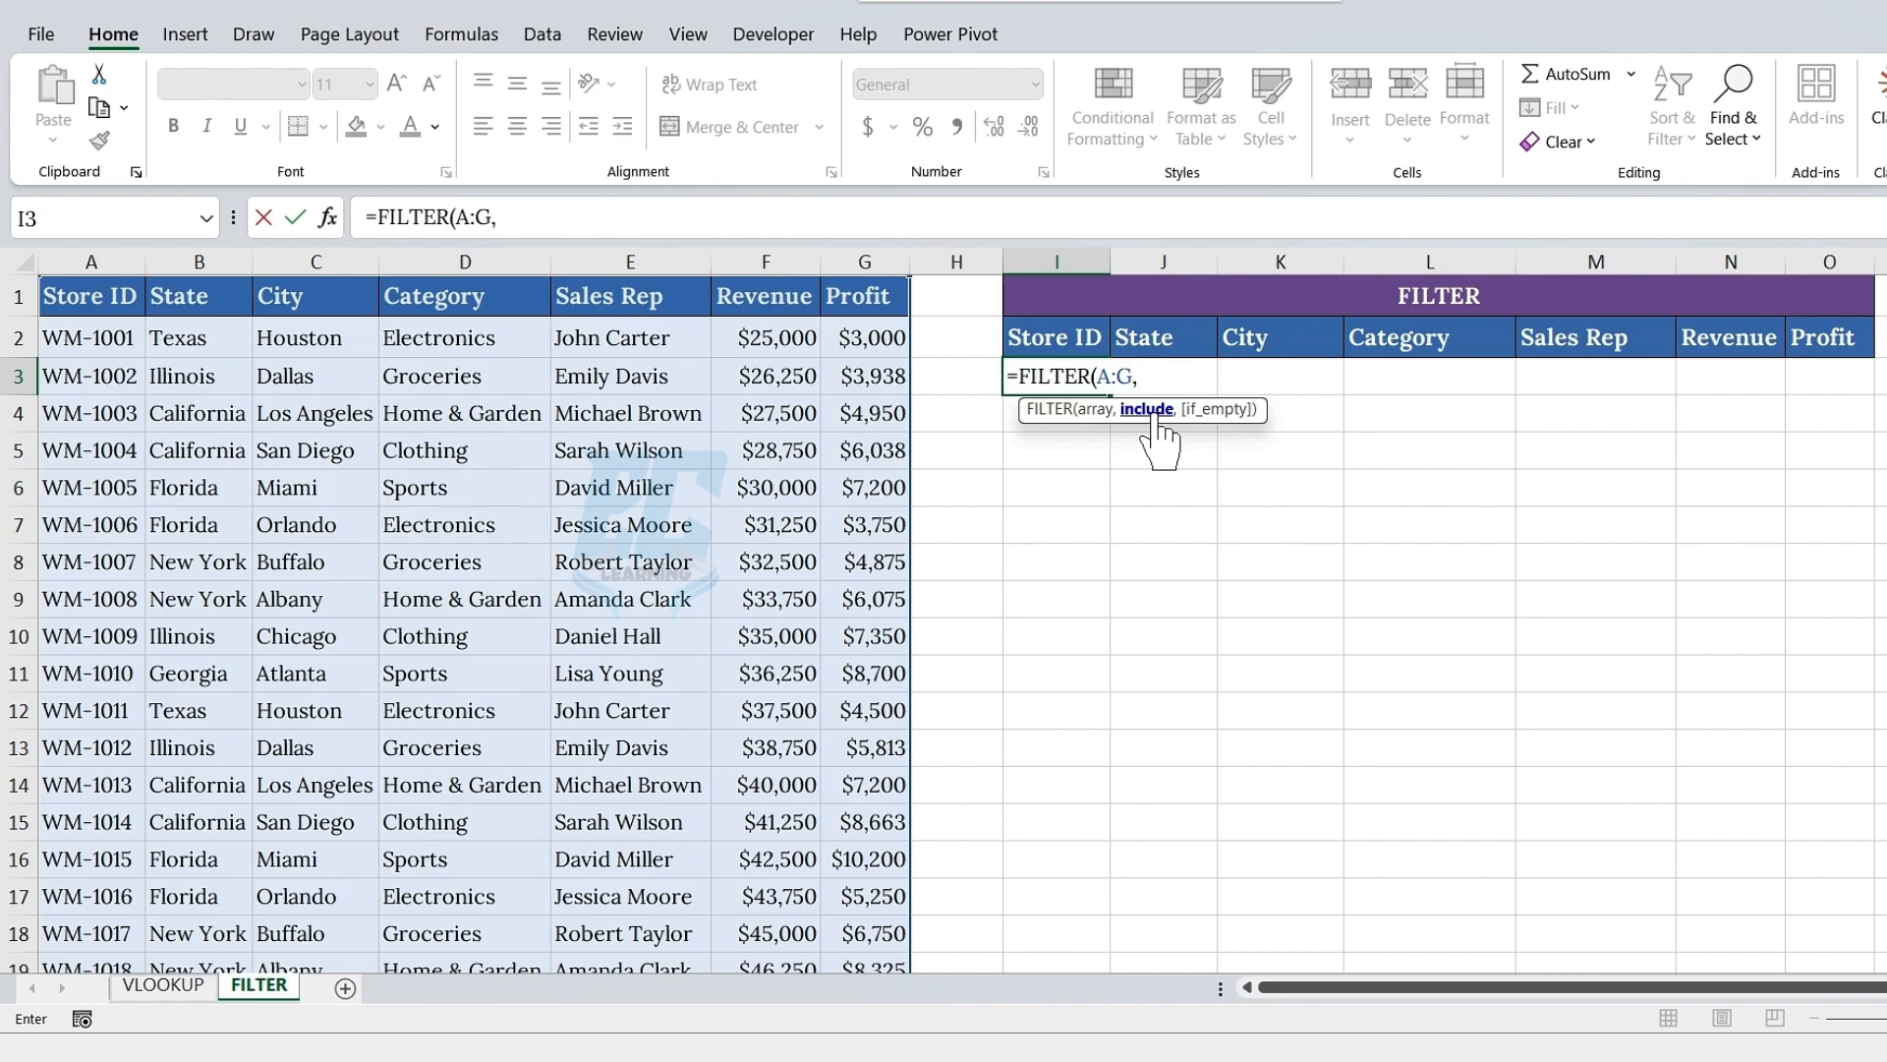
left_click(233, 261)
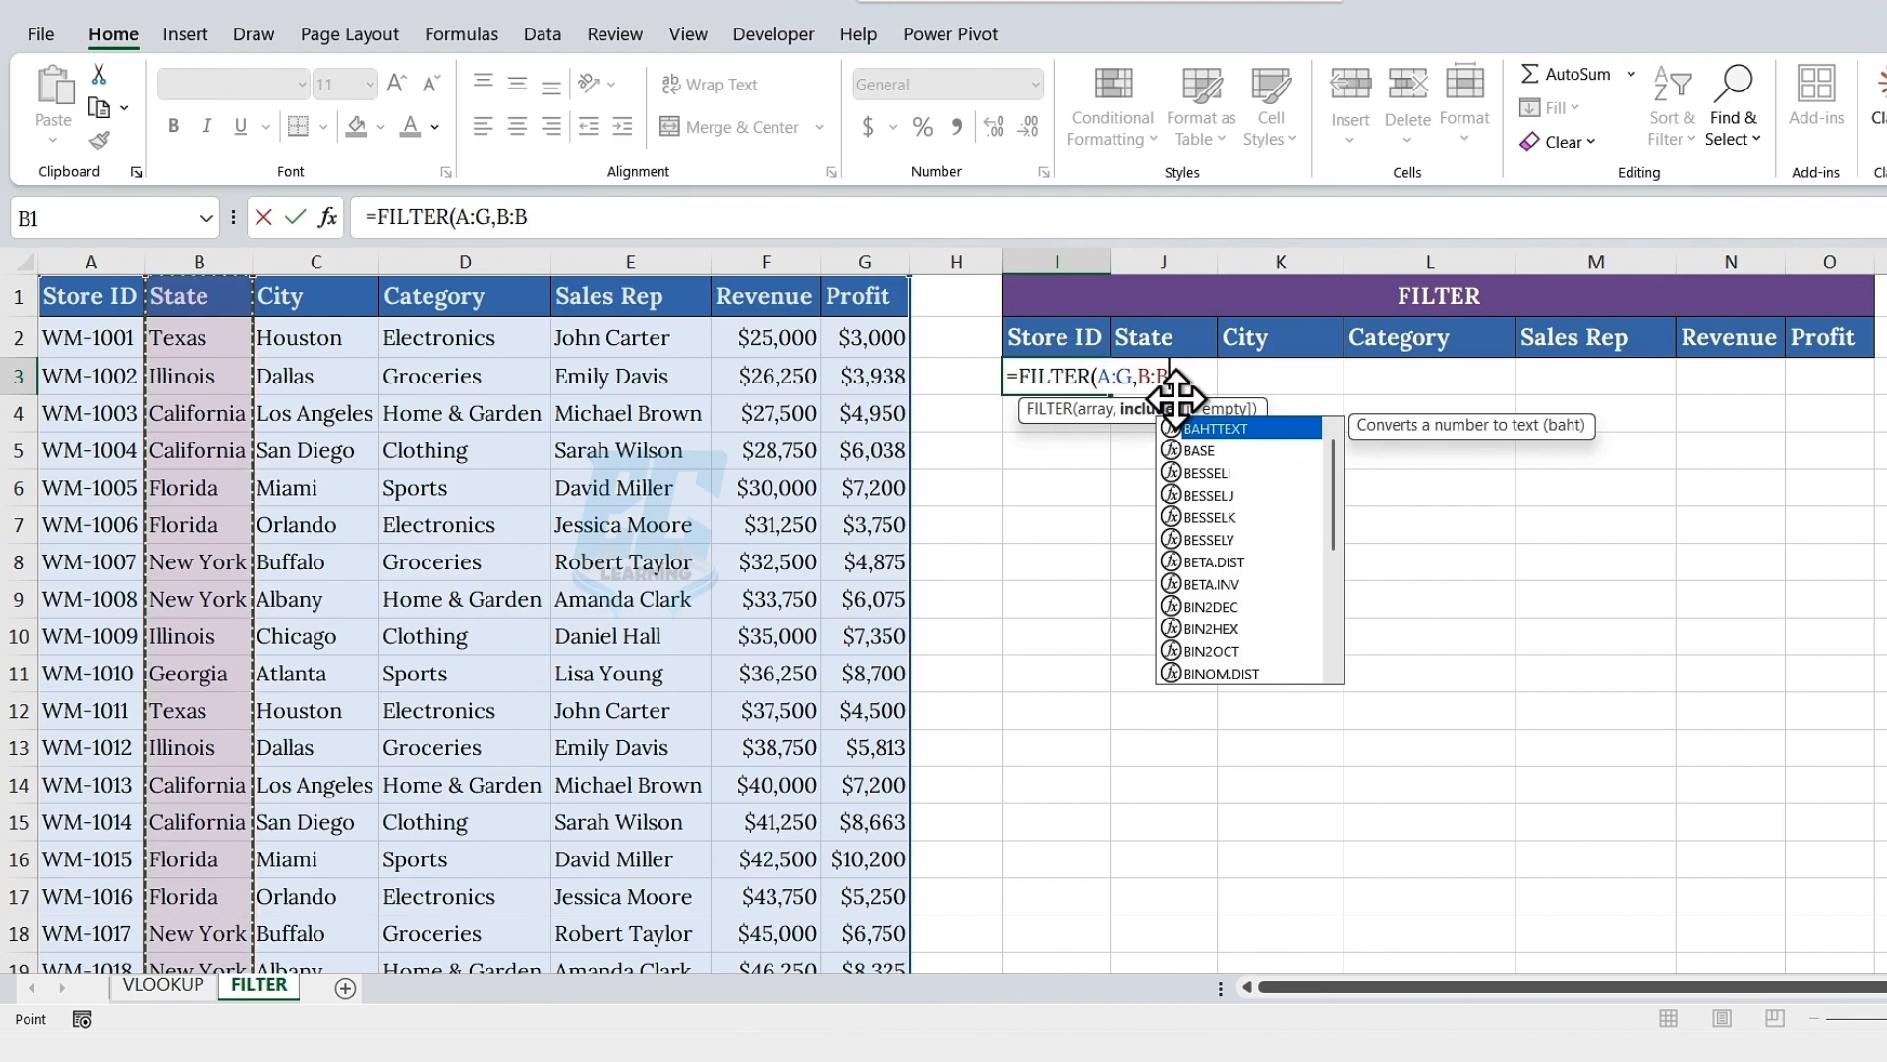
type("=")
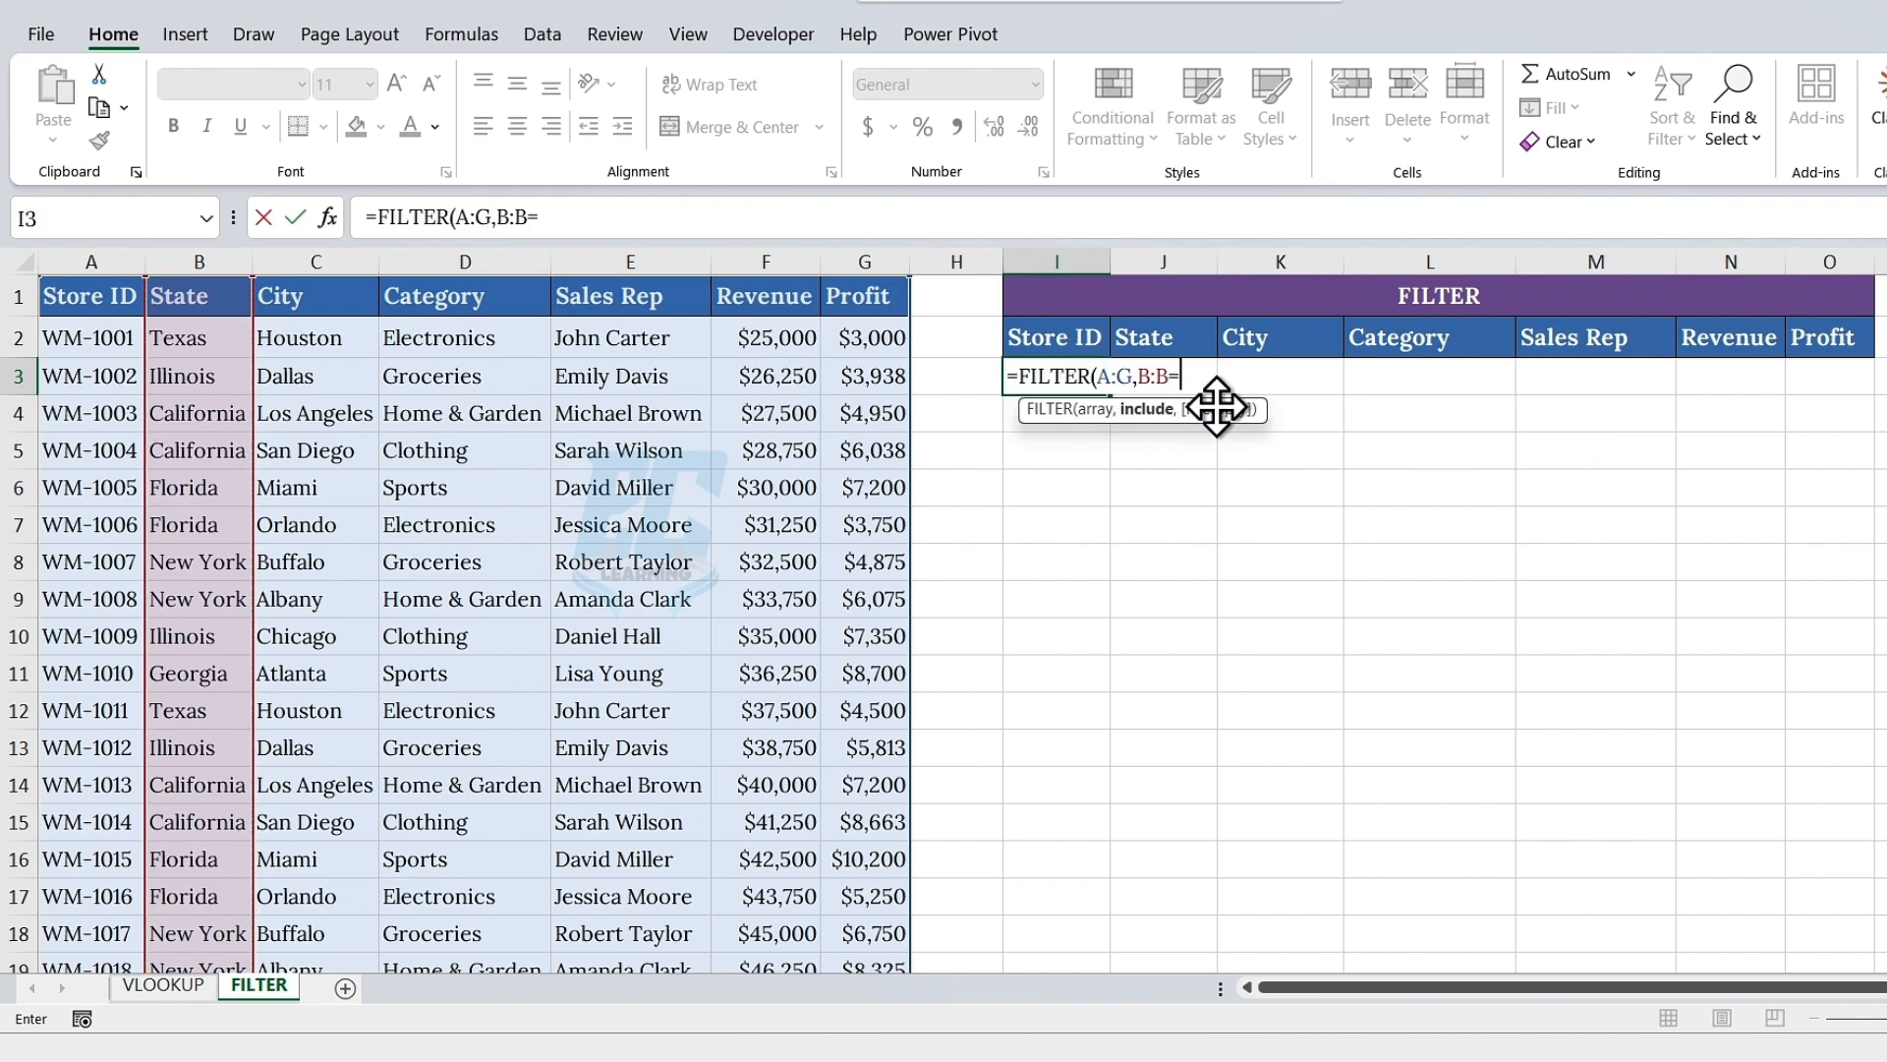
type("\"Texas")
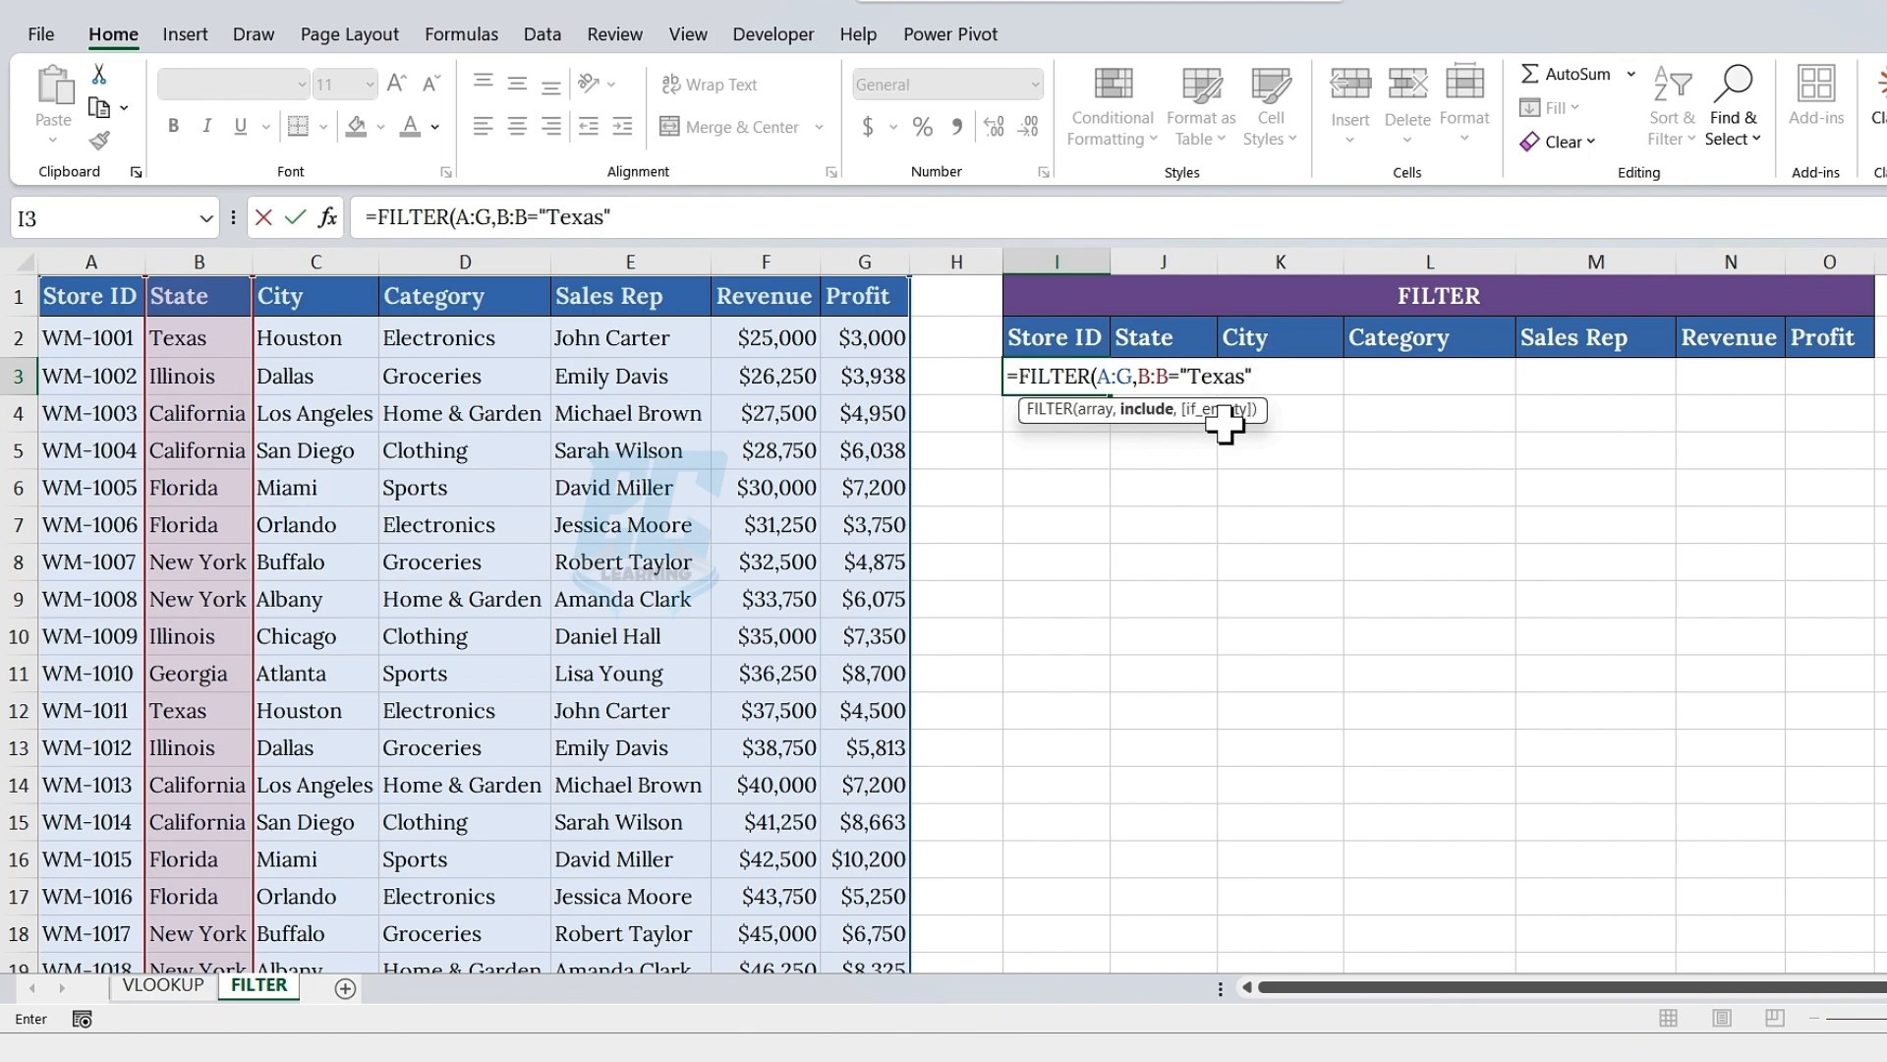
type(")")
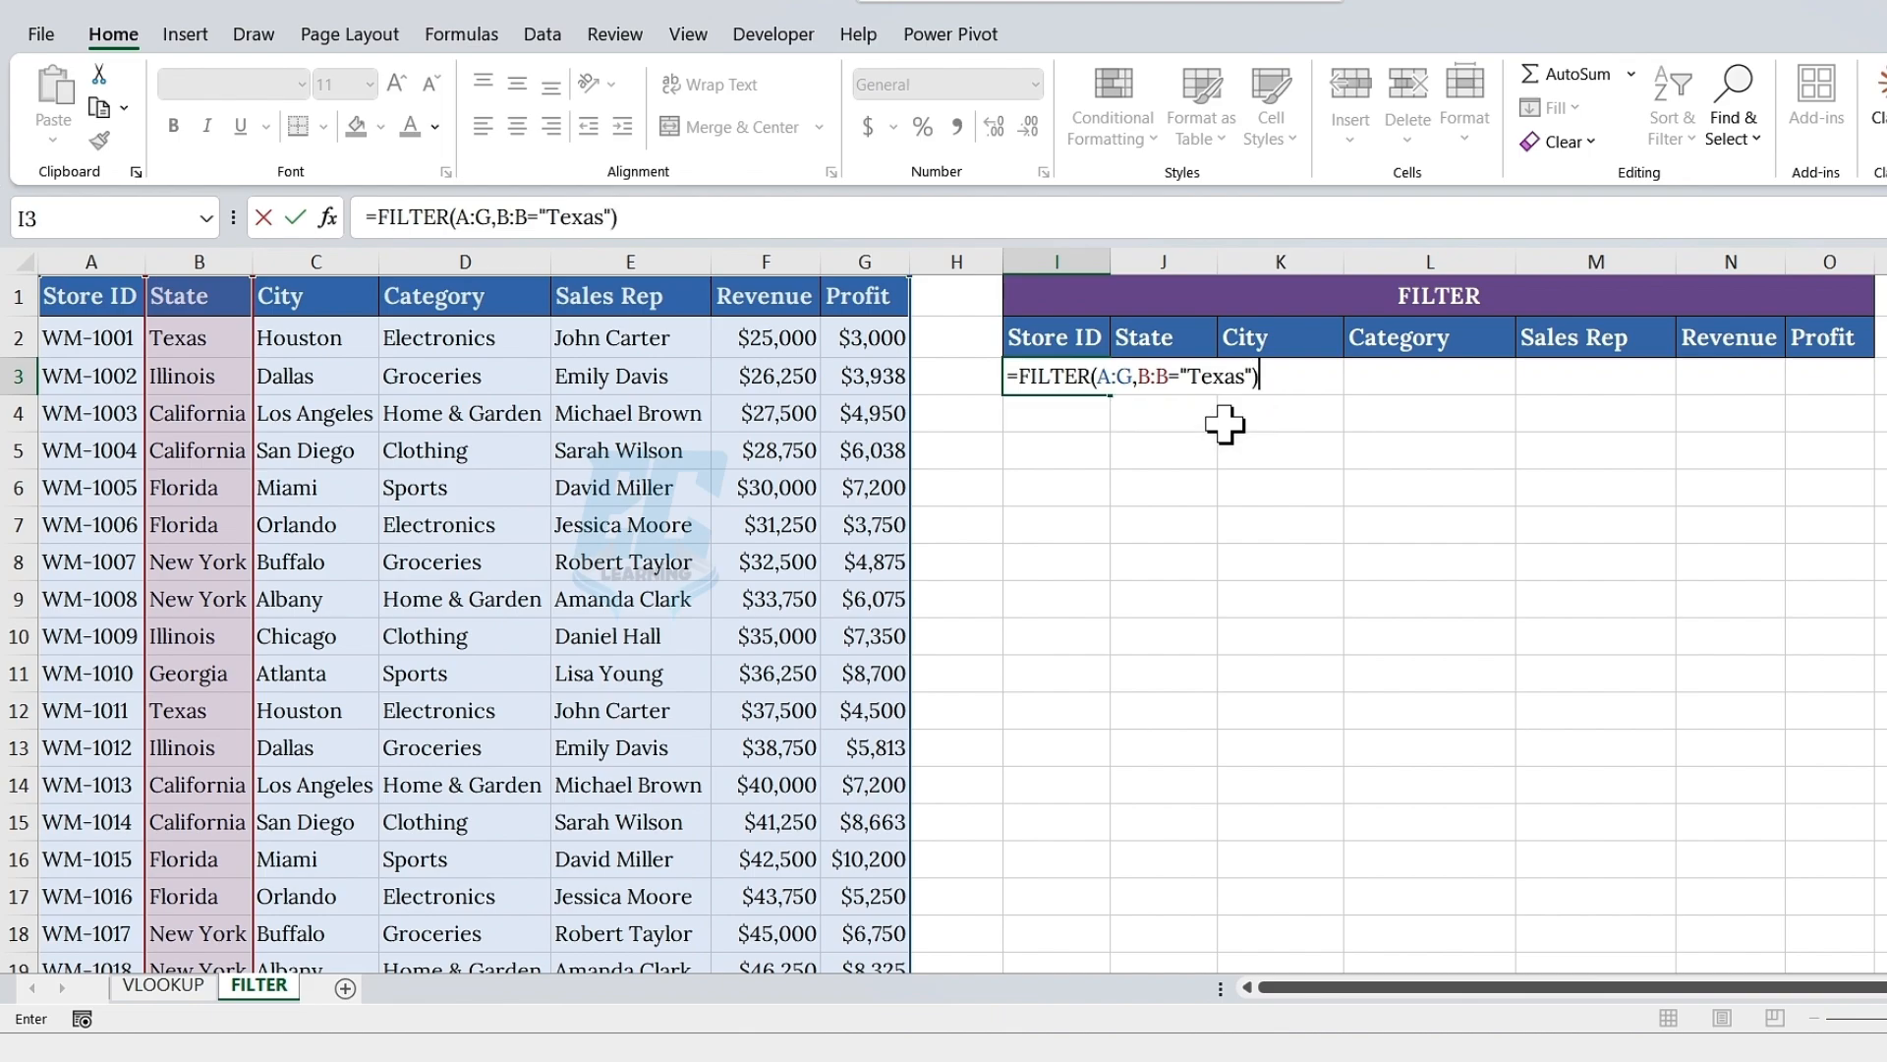
key("Return")
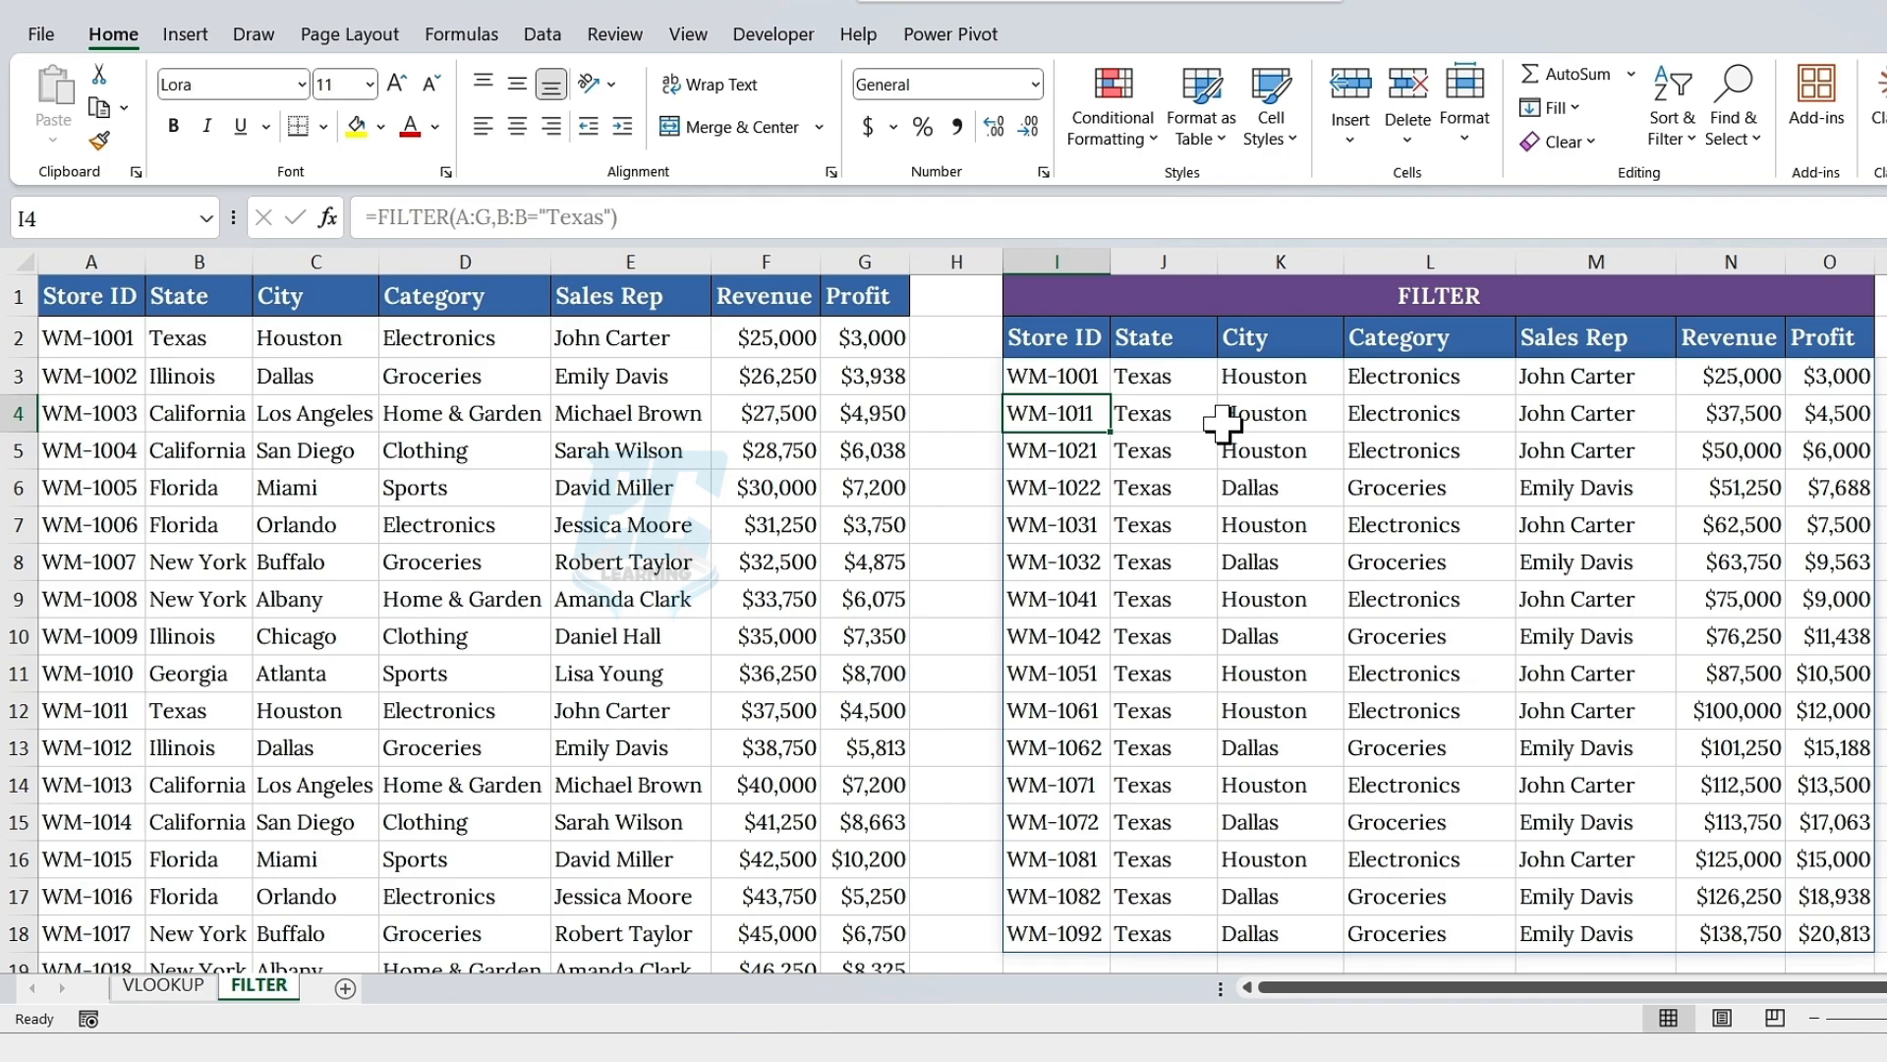
- Review the State values in the extracted records against the Texas entry in the source data
left_click_drag(1200, 380, 1165, 929)
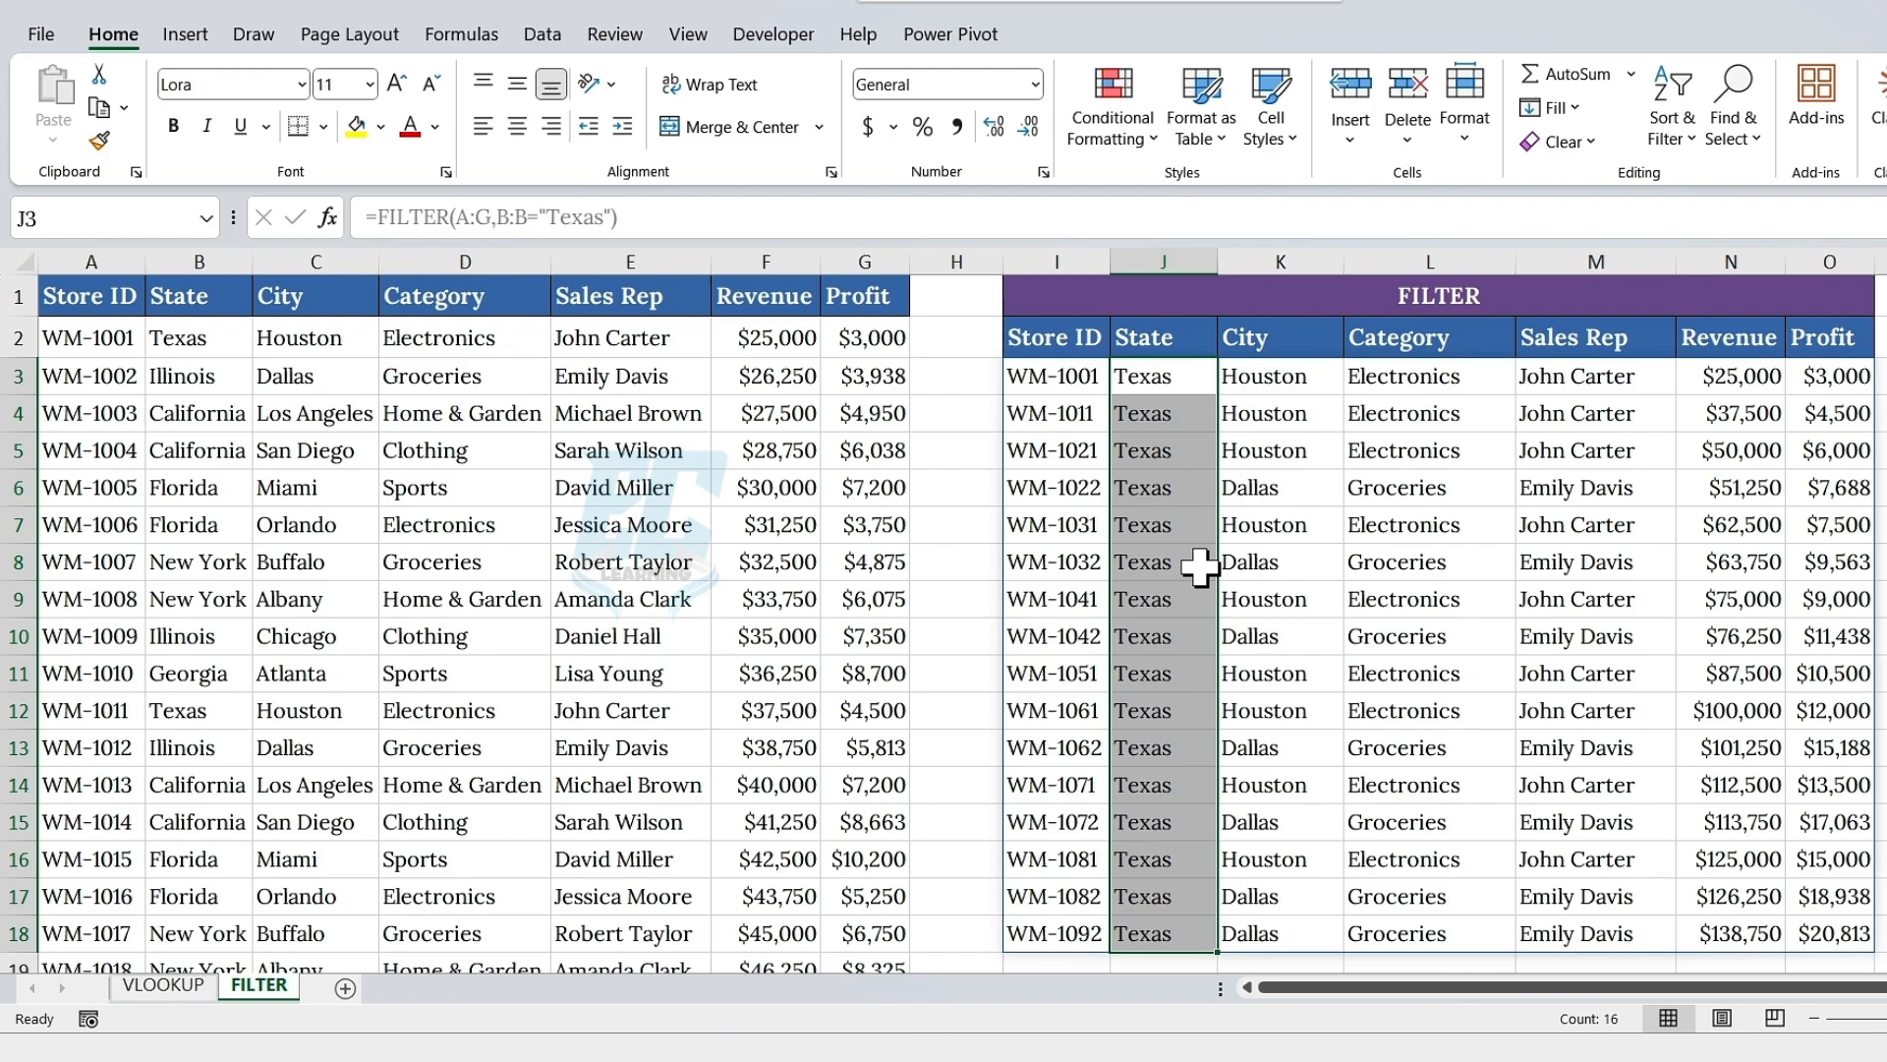
left_click(526, 344)
left_click(198, 334)
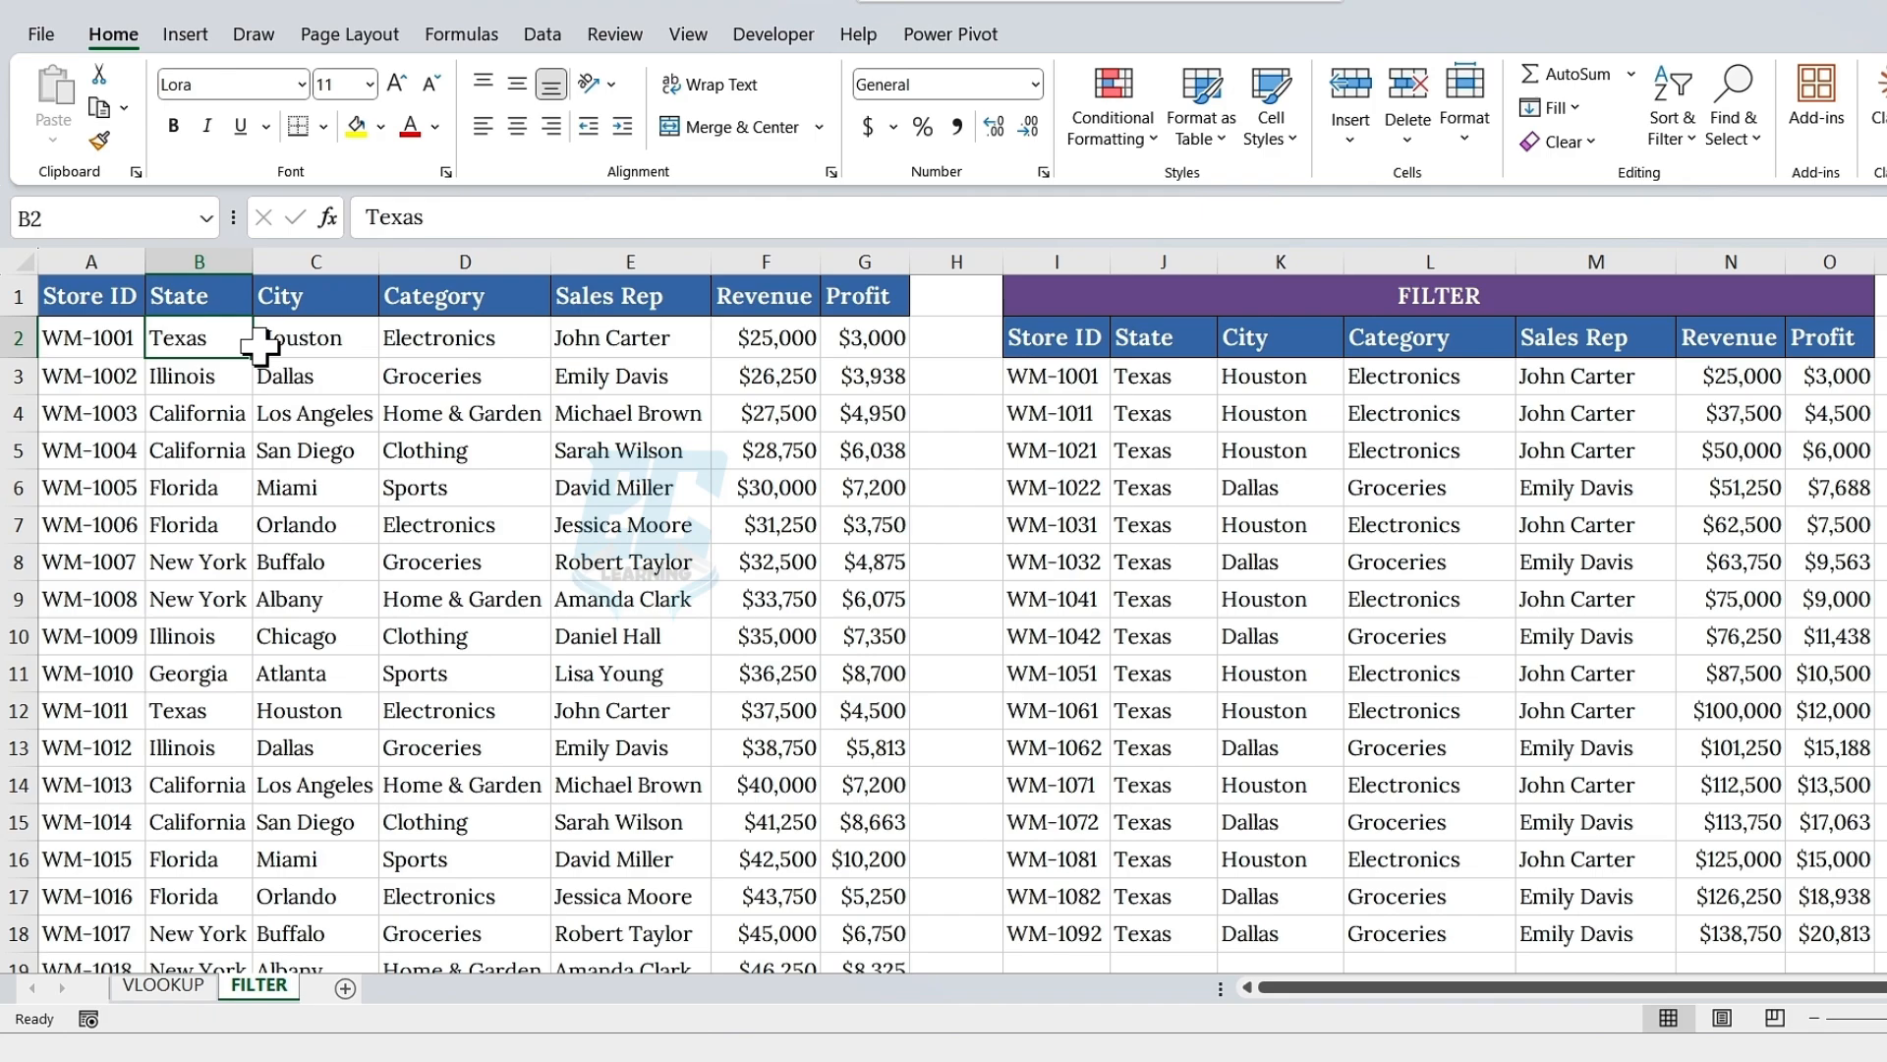
- Clear I3 and start a new FILTER formula over A:G with the bracketed condition (B:B="Texas") followed by the AND operator *
left_click(1036, 373)
key("Delete")
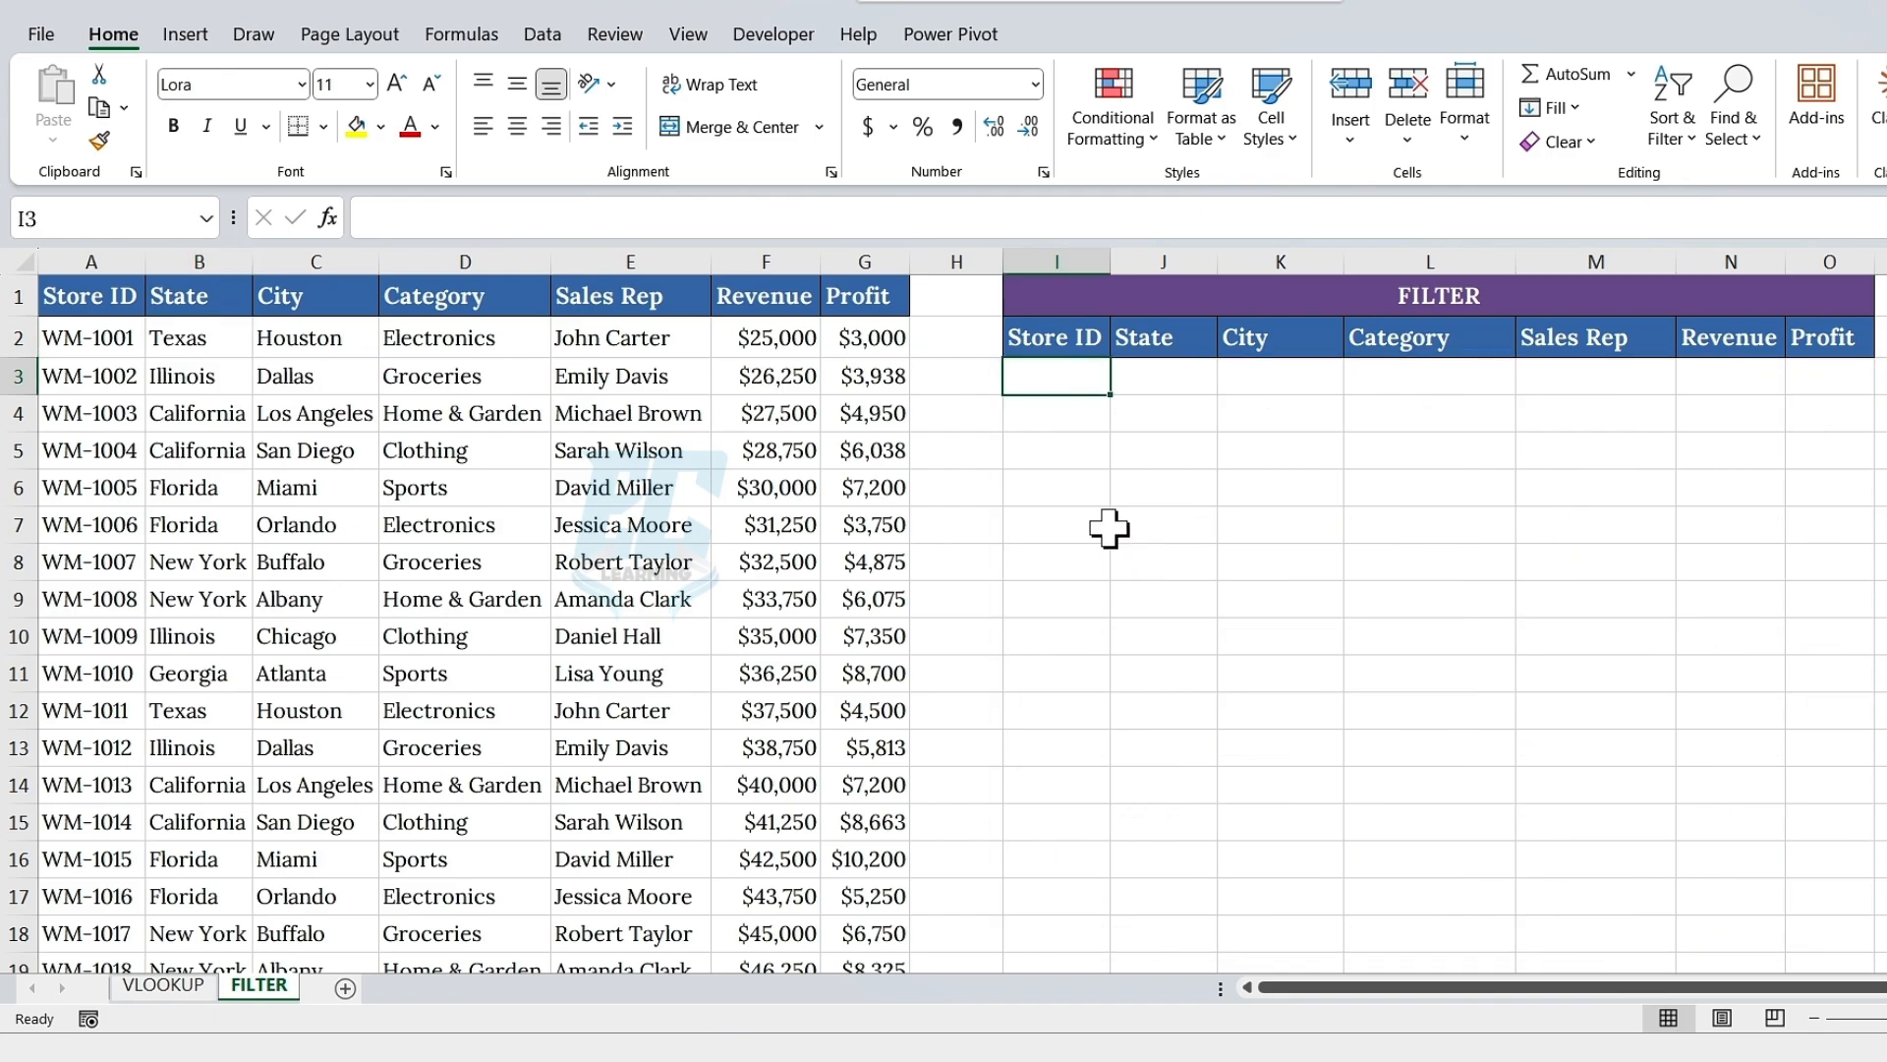
type("=filter")
key("Tab")
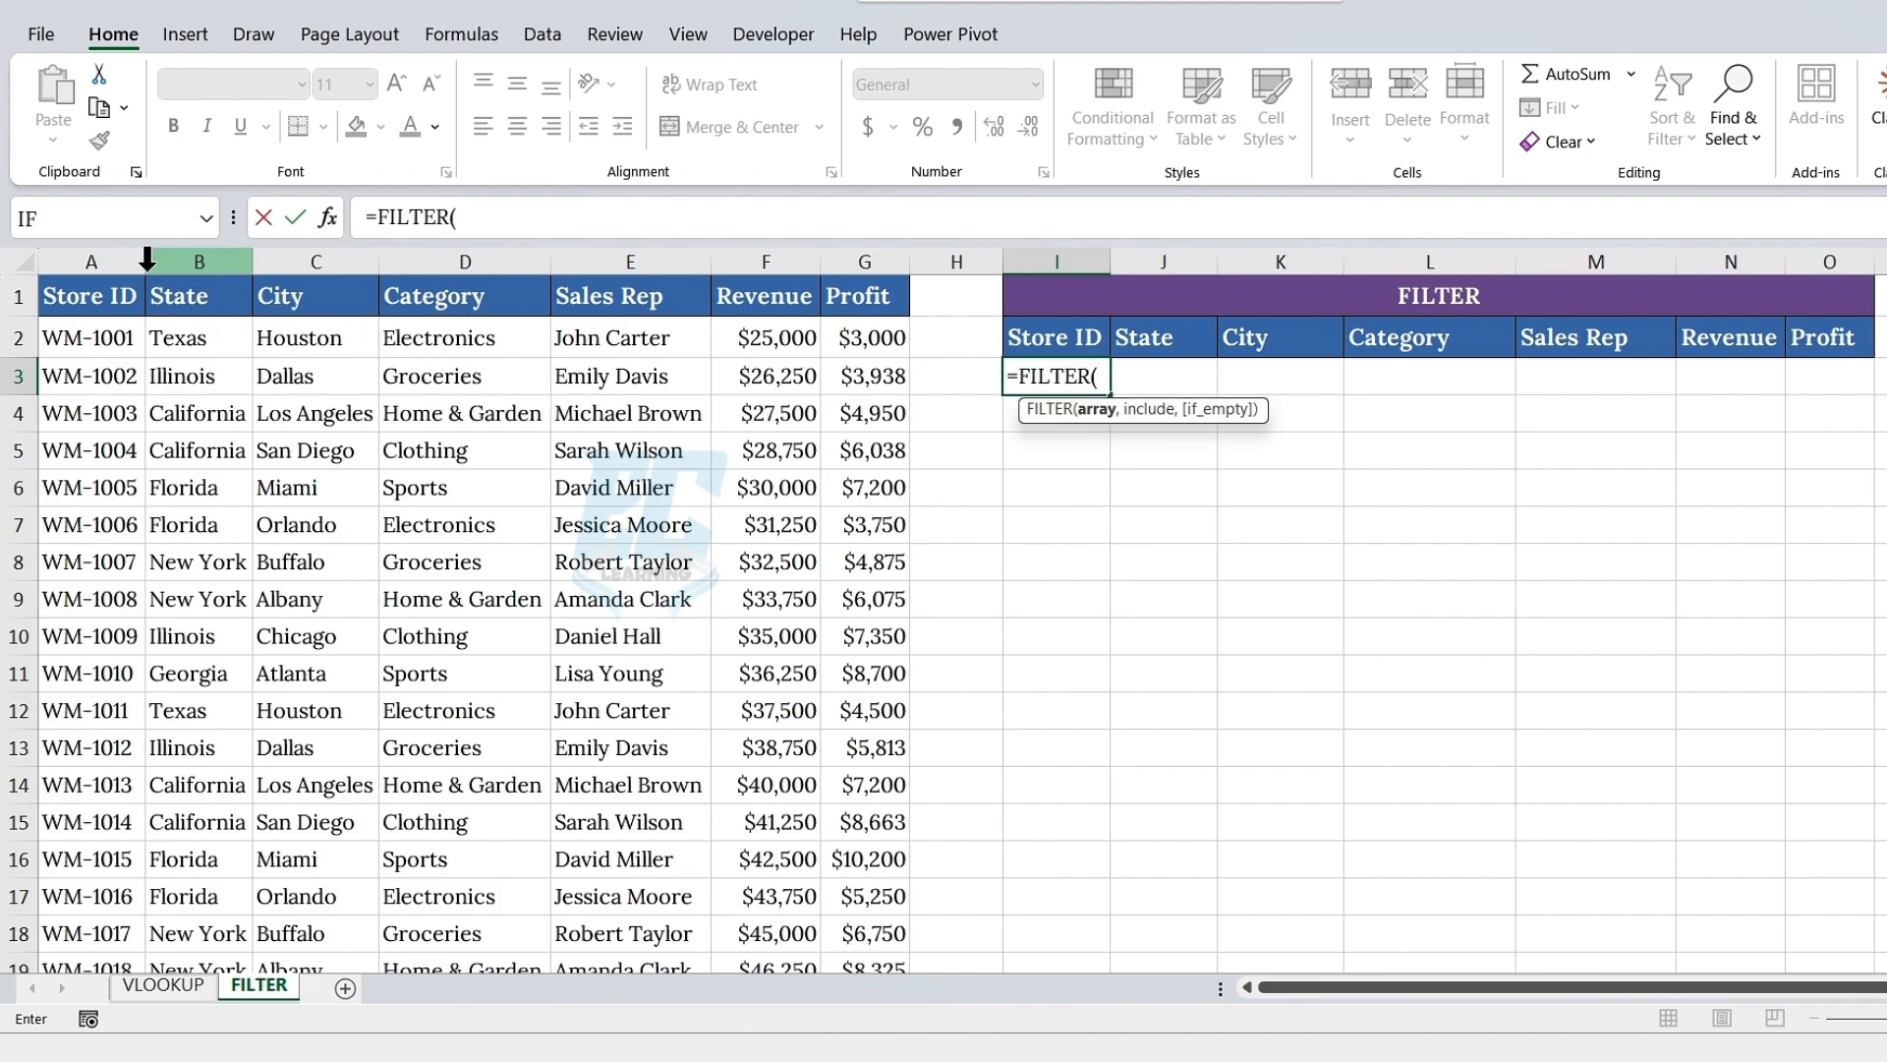
left_click_drag(136, 261, 871, 261)
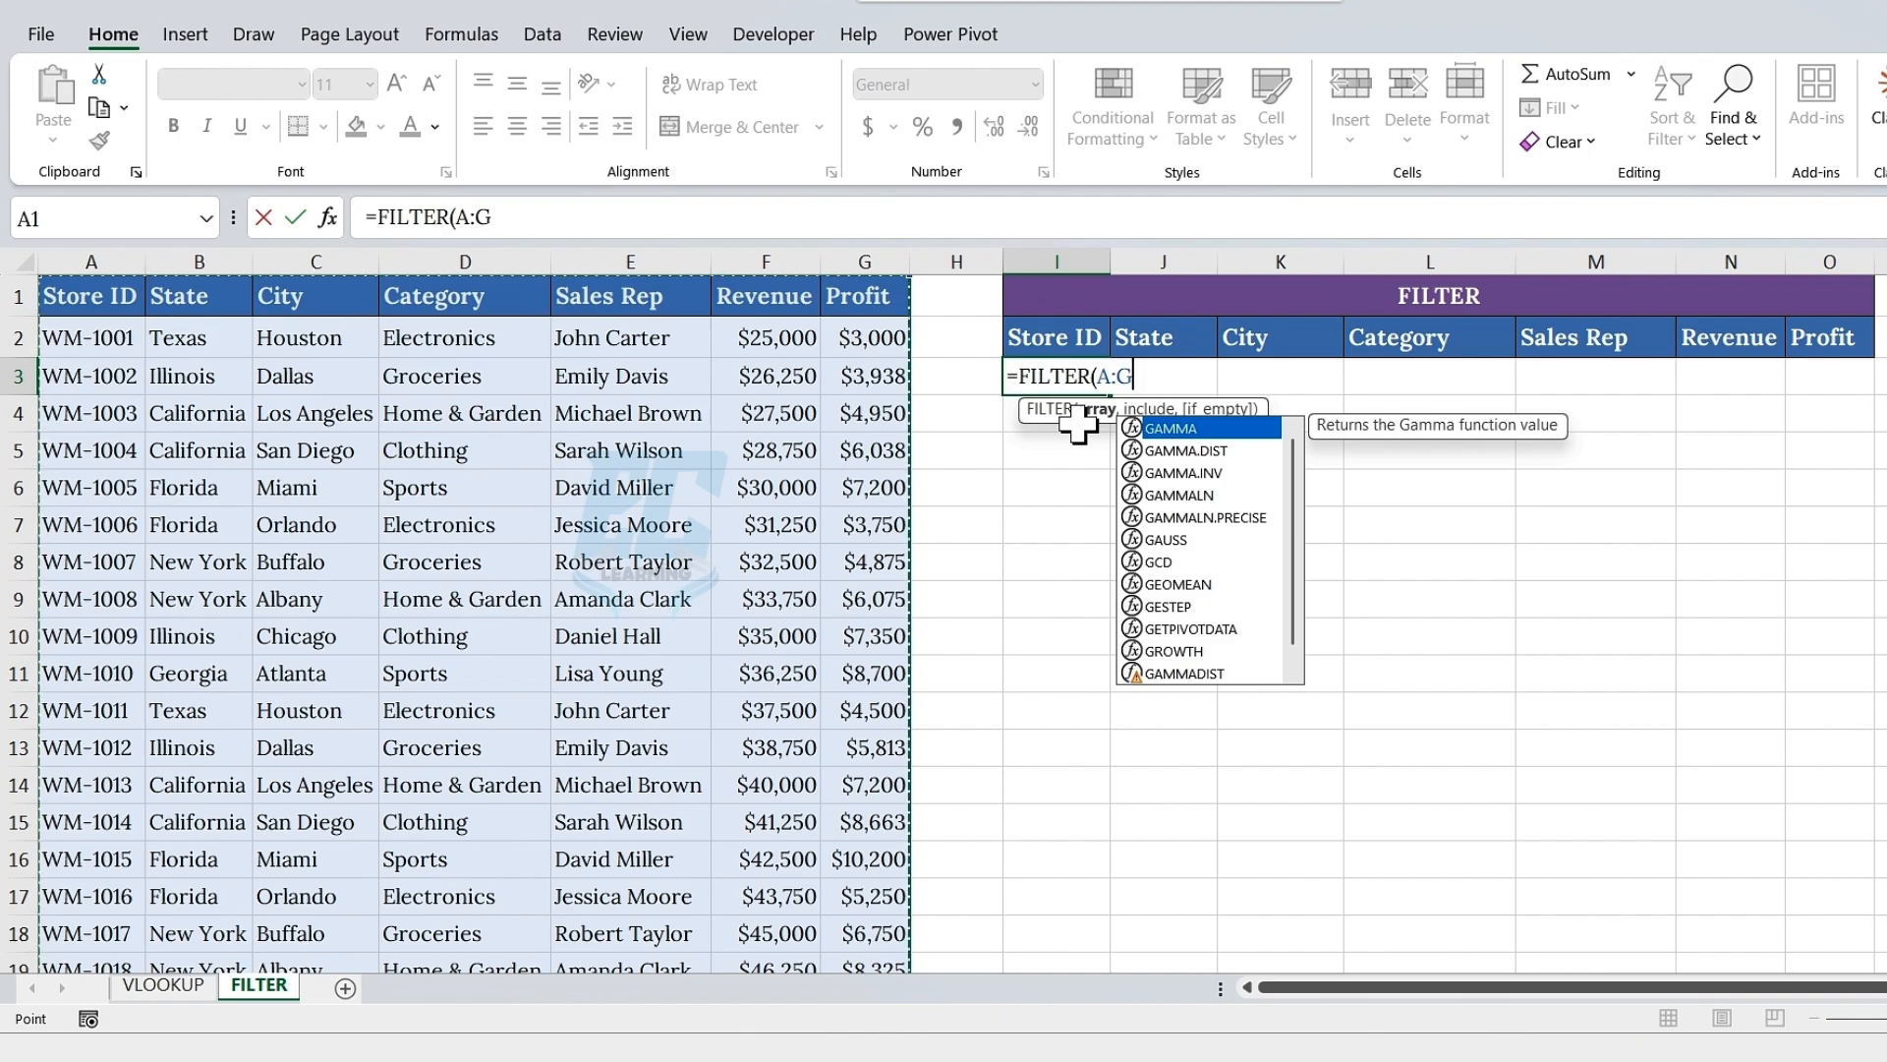
type(",(")
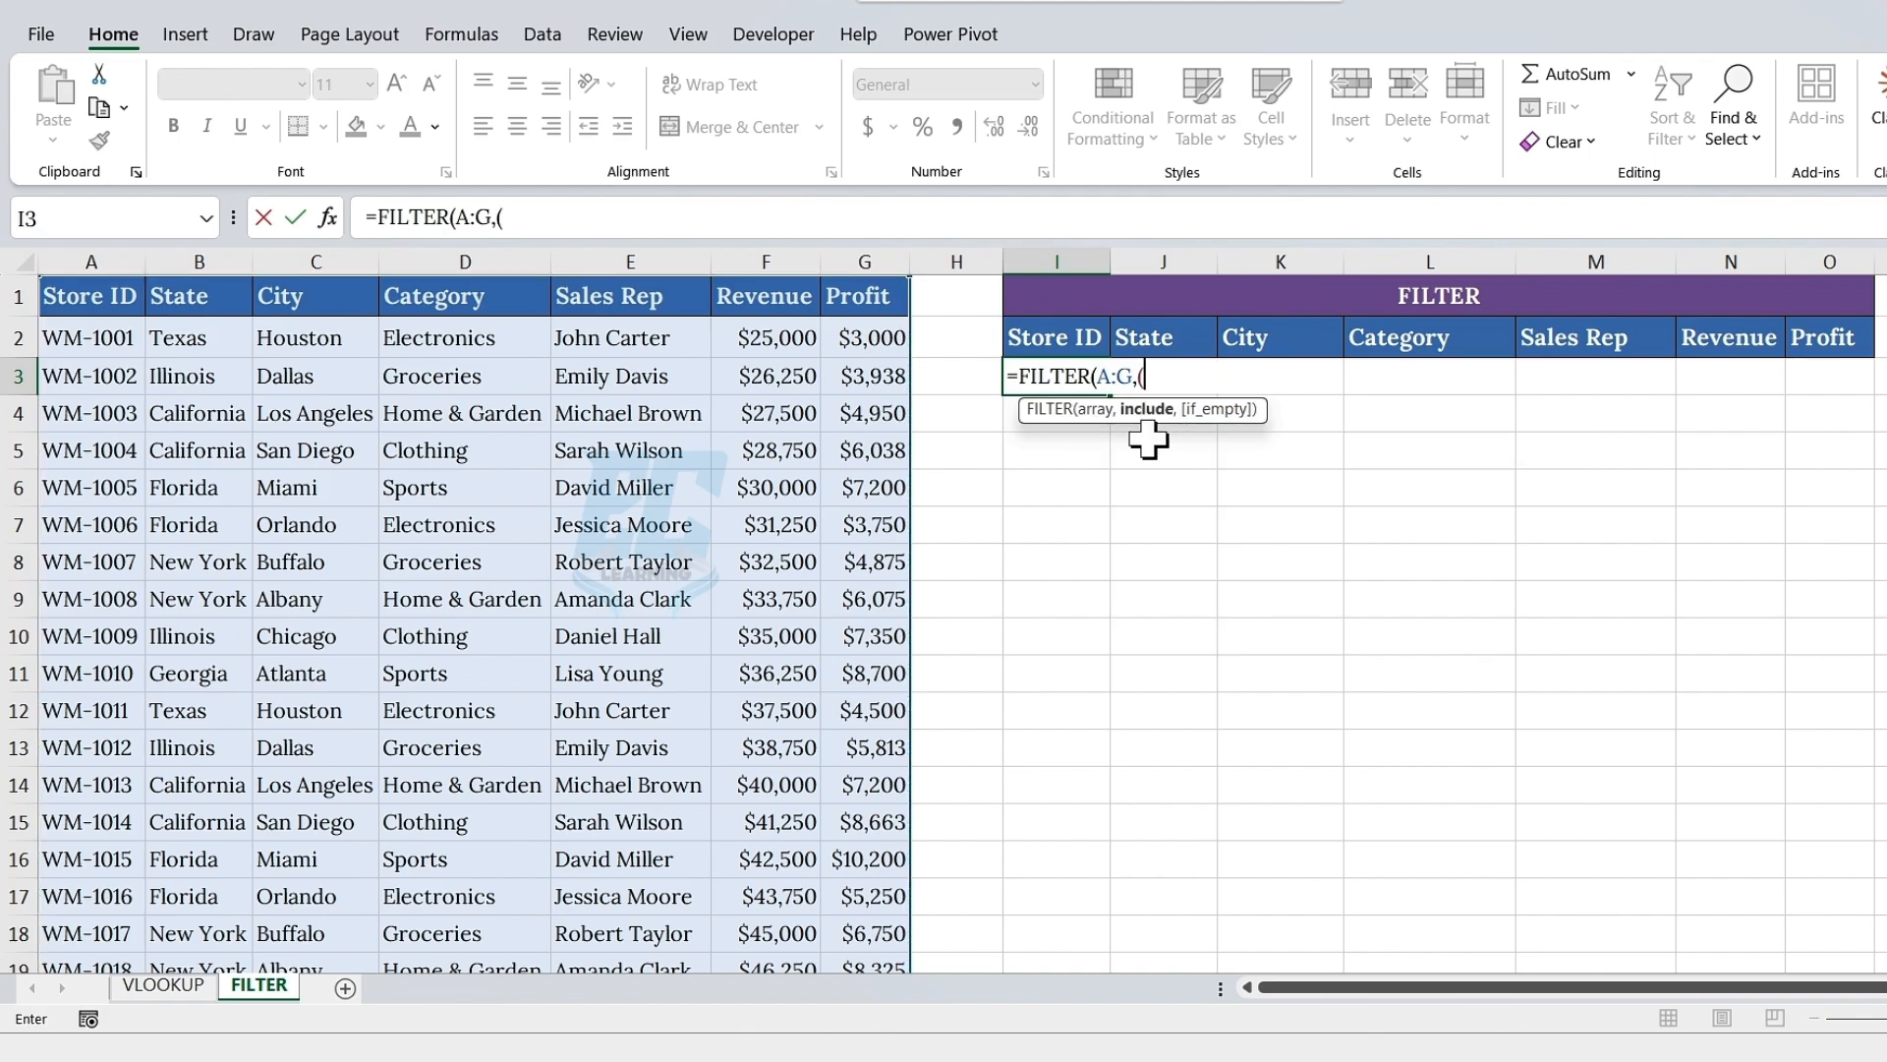
left_click(235, 258)
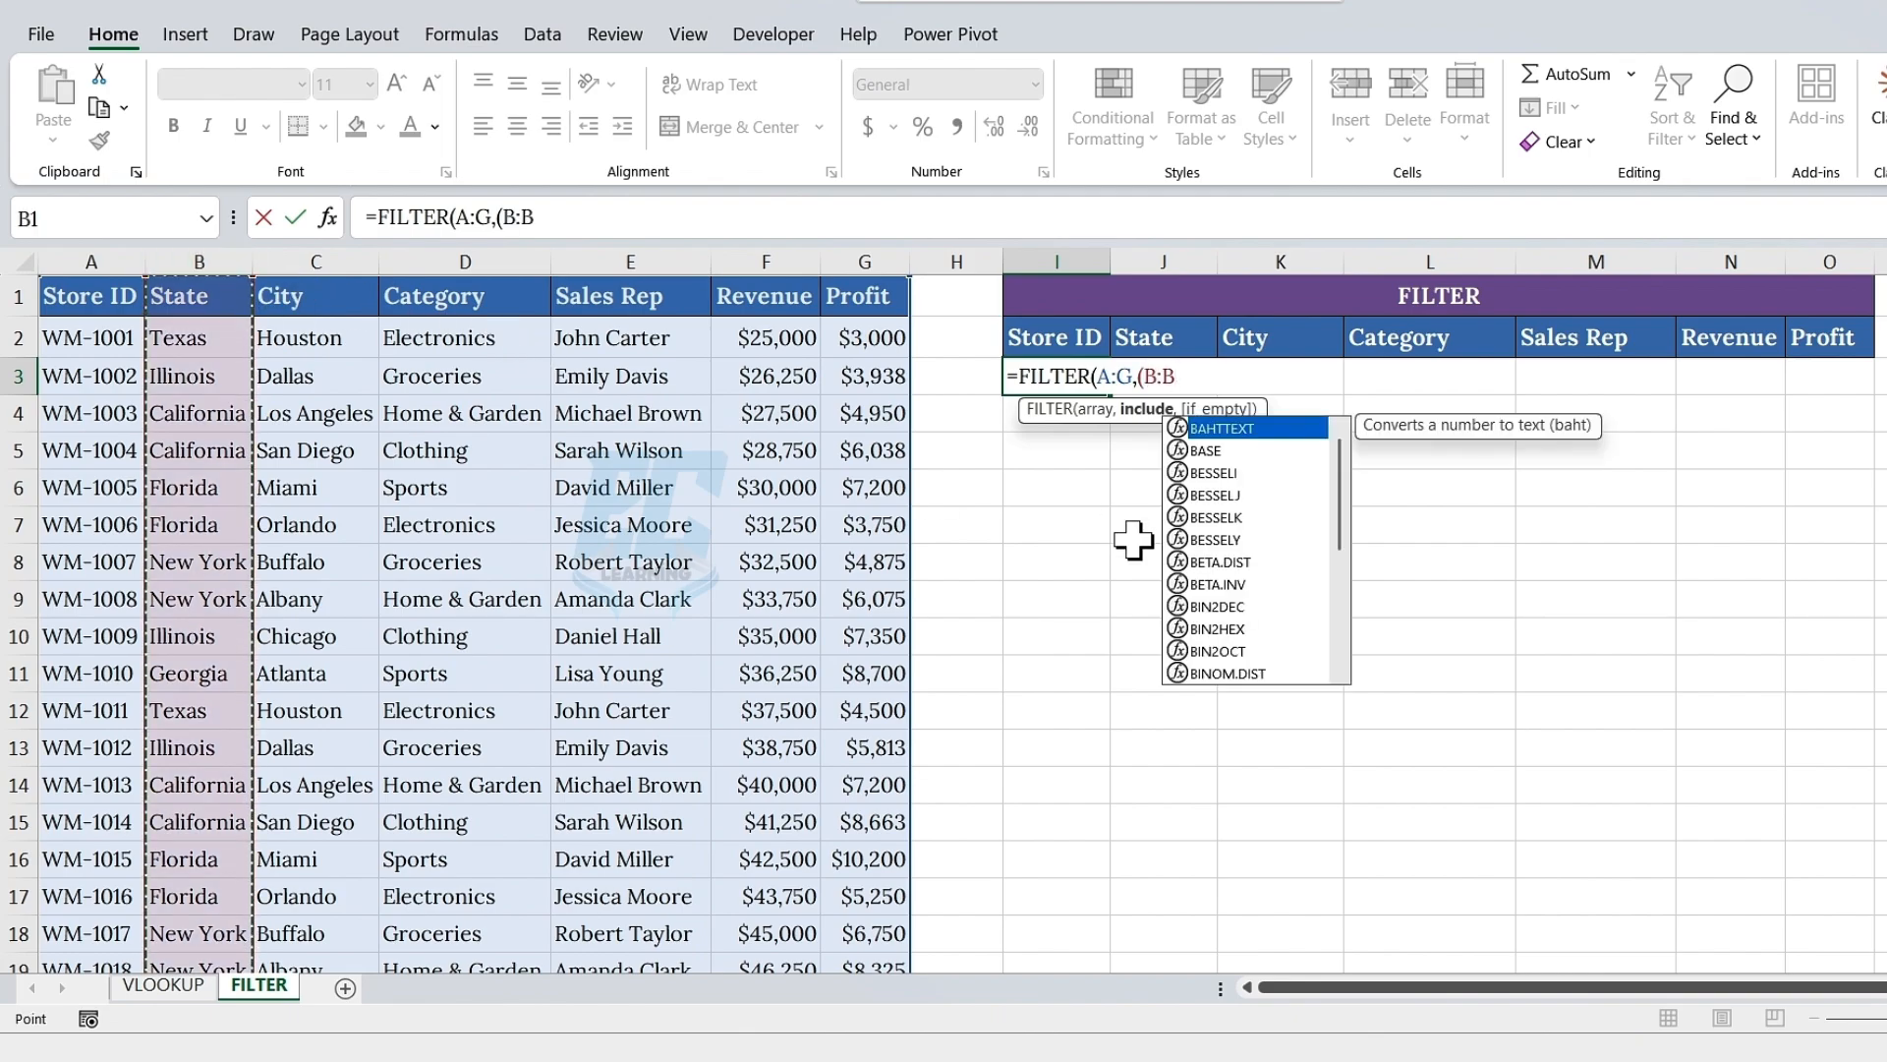
type("=")
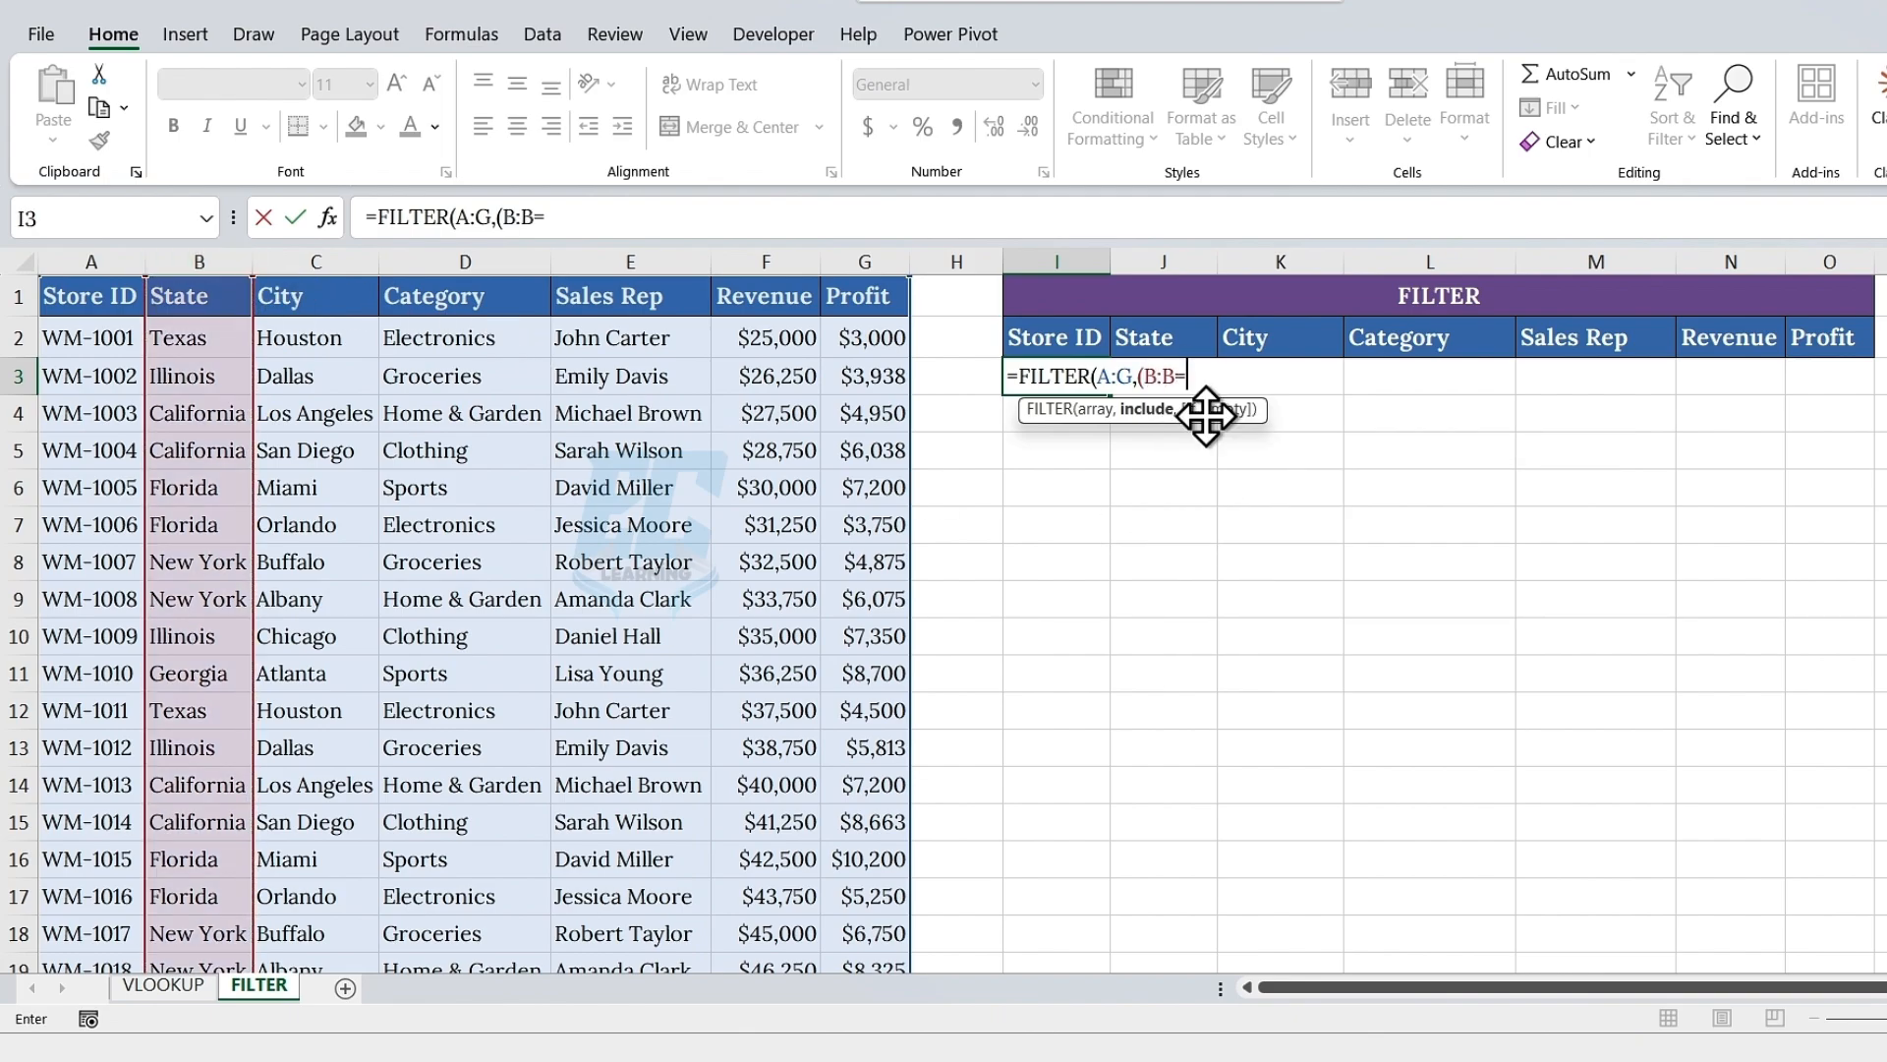
type("\"Texas\")*")
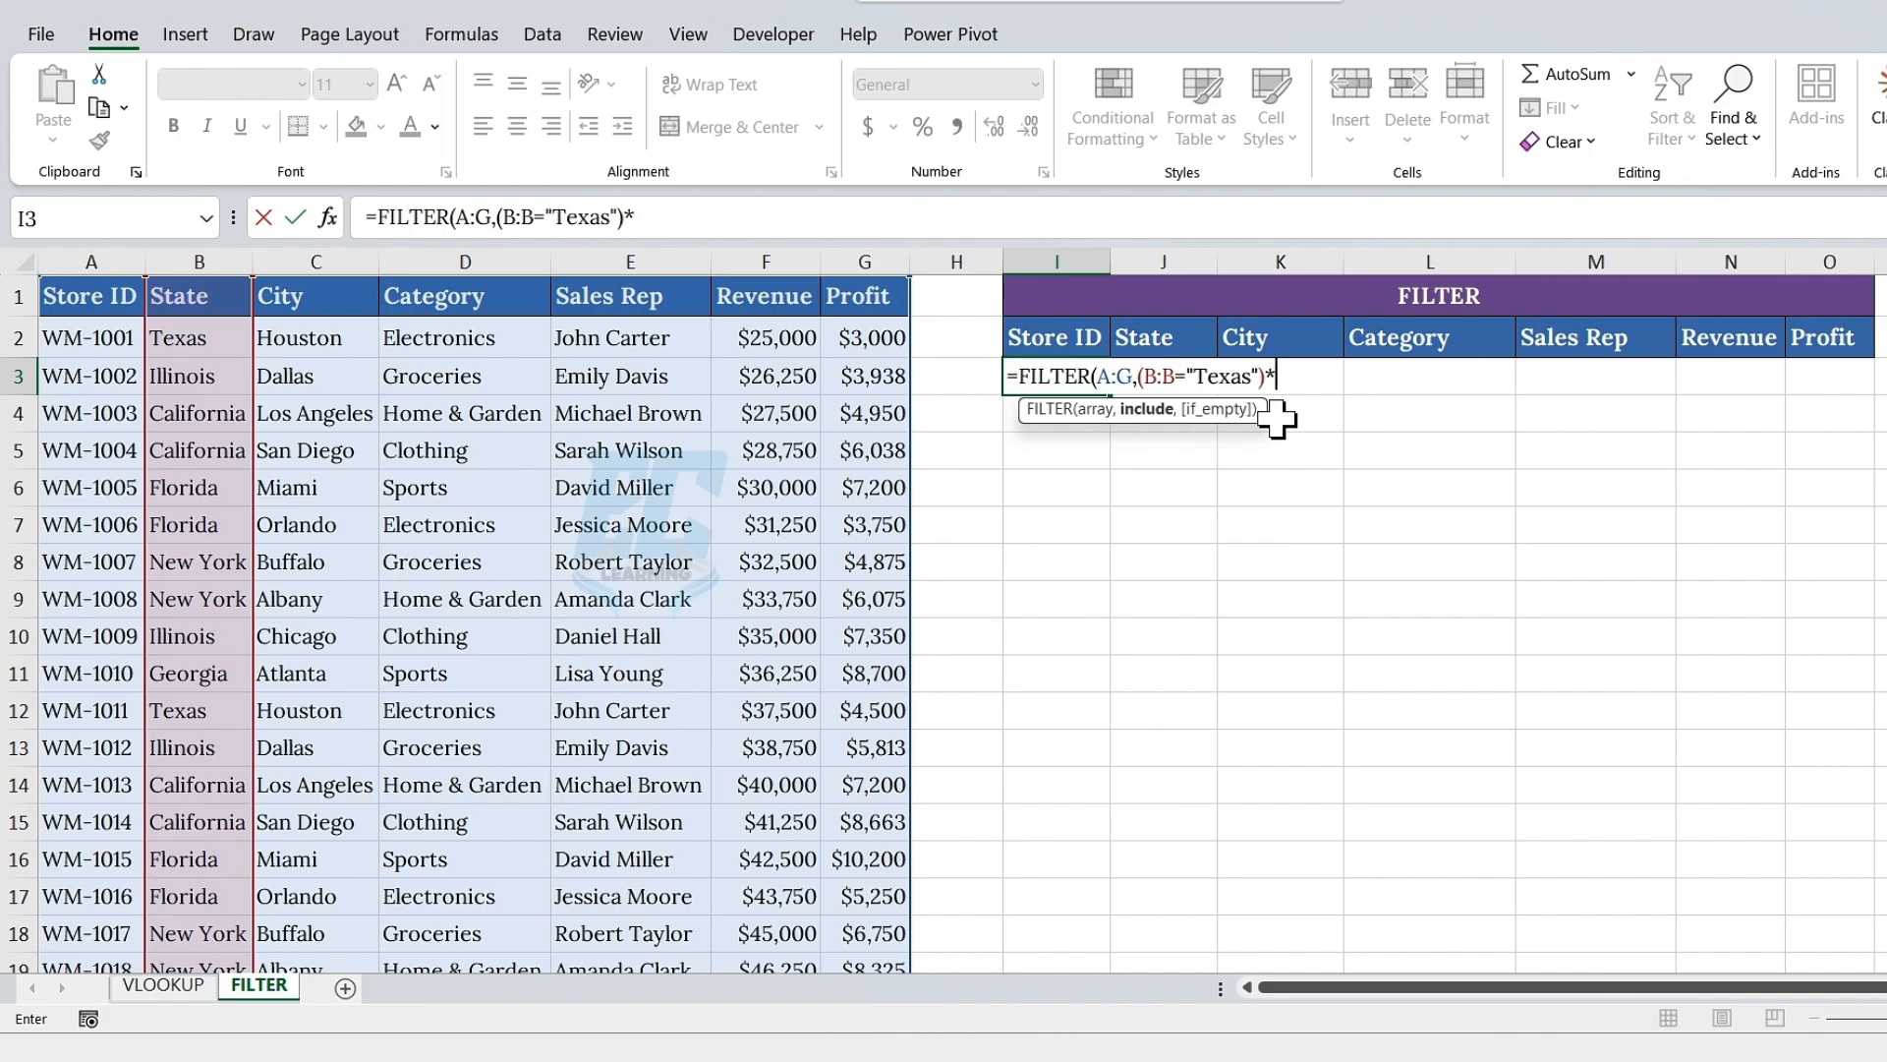
- Complete the FILTER formula in I3 with the second condition (D:D="Electronics") and enter it
type("(")
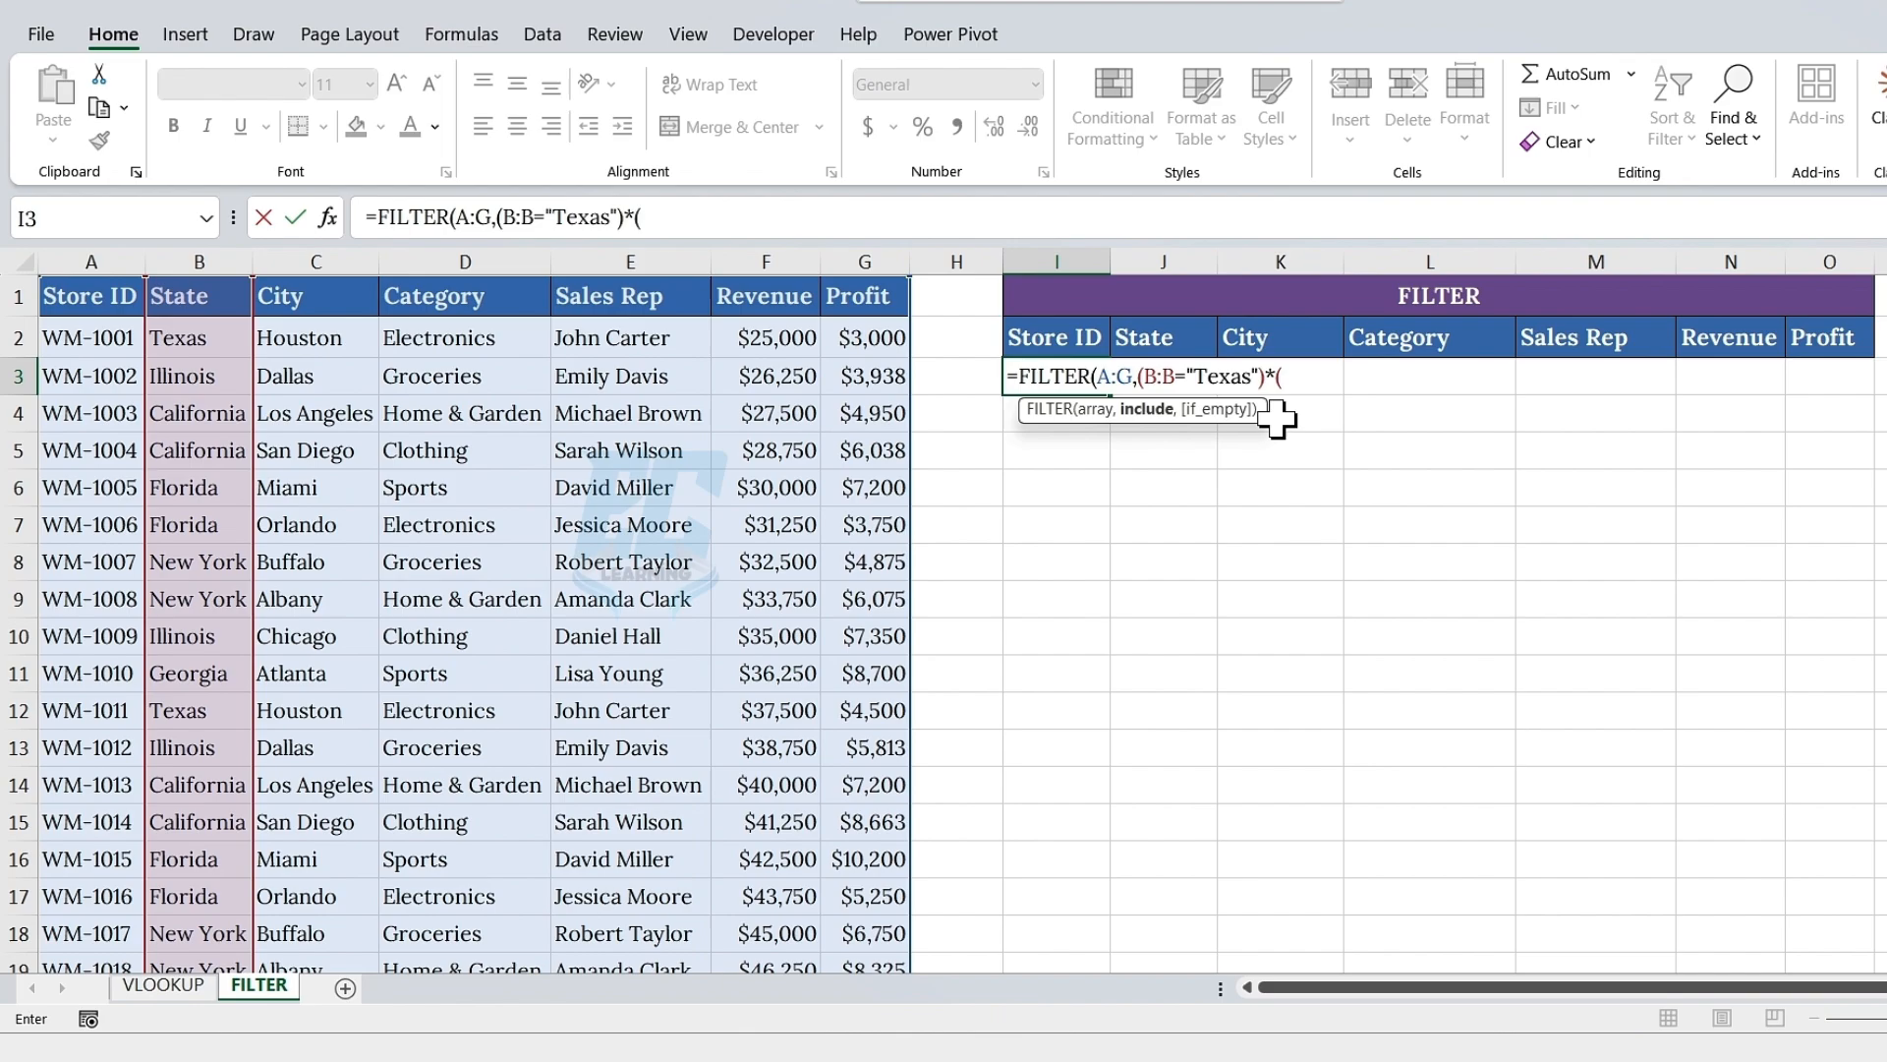
left_click(491, 251)
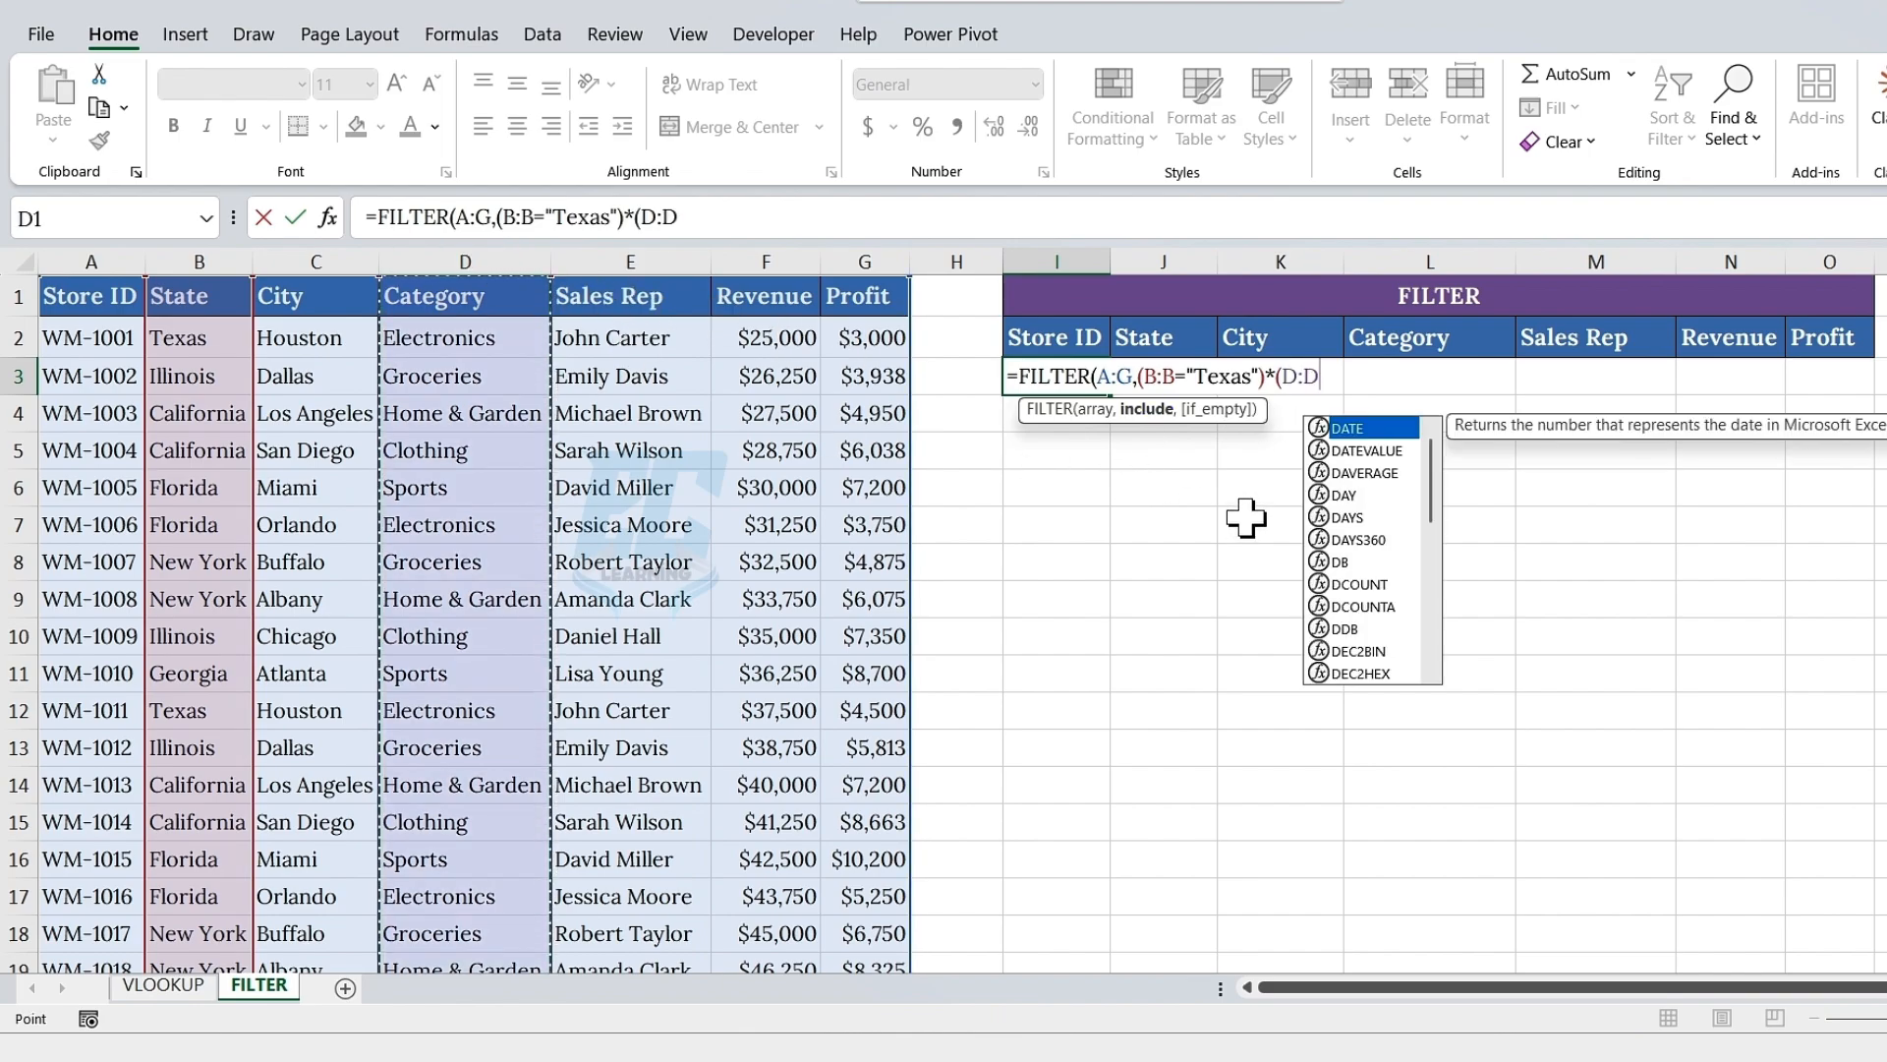
type("=\"E")
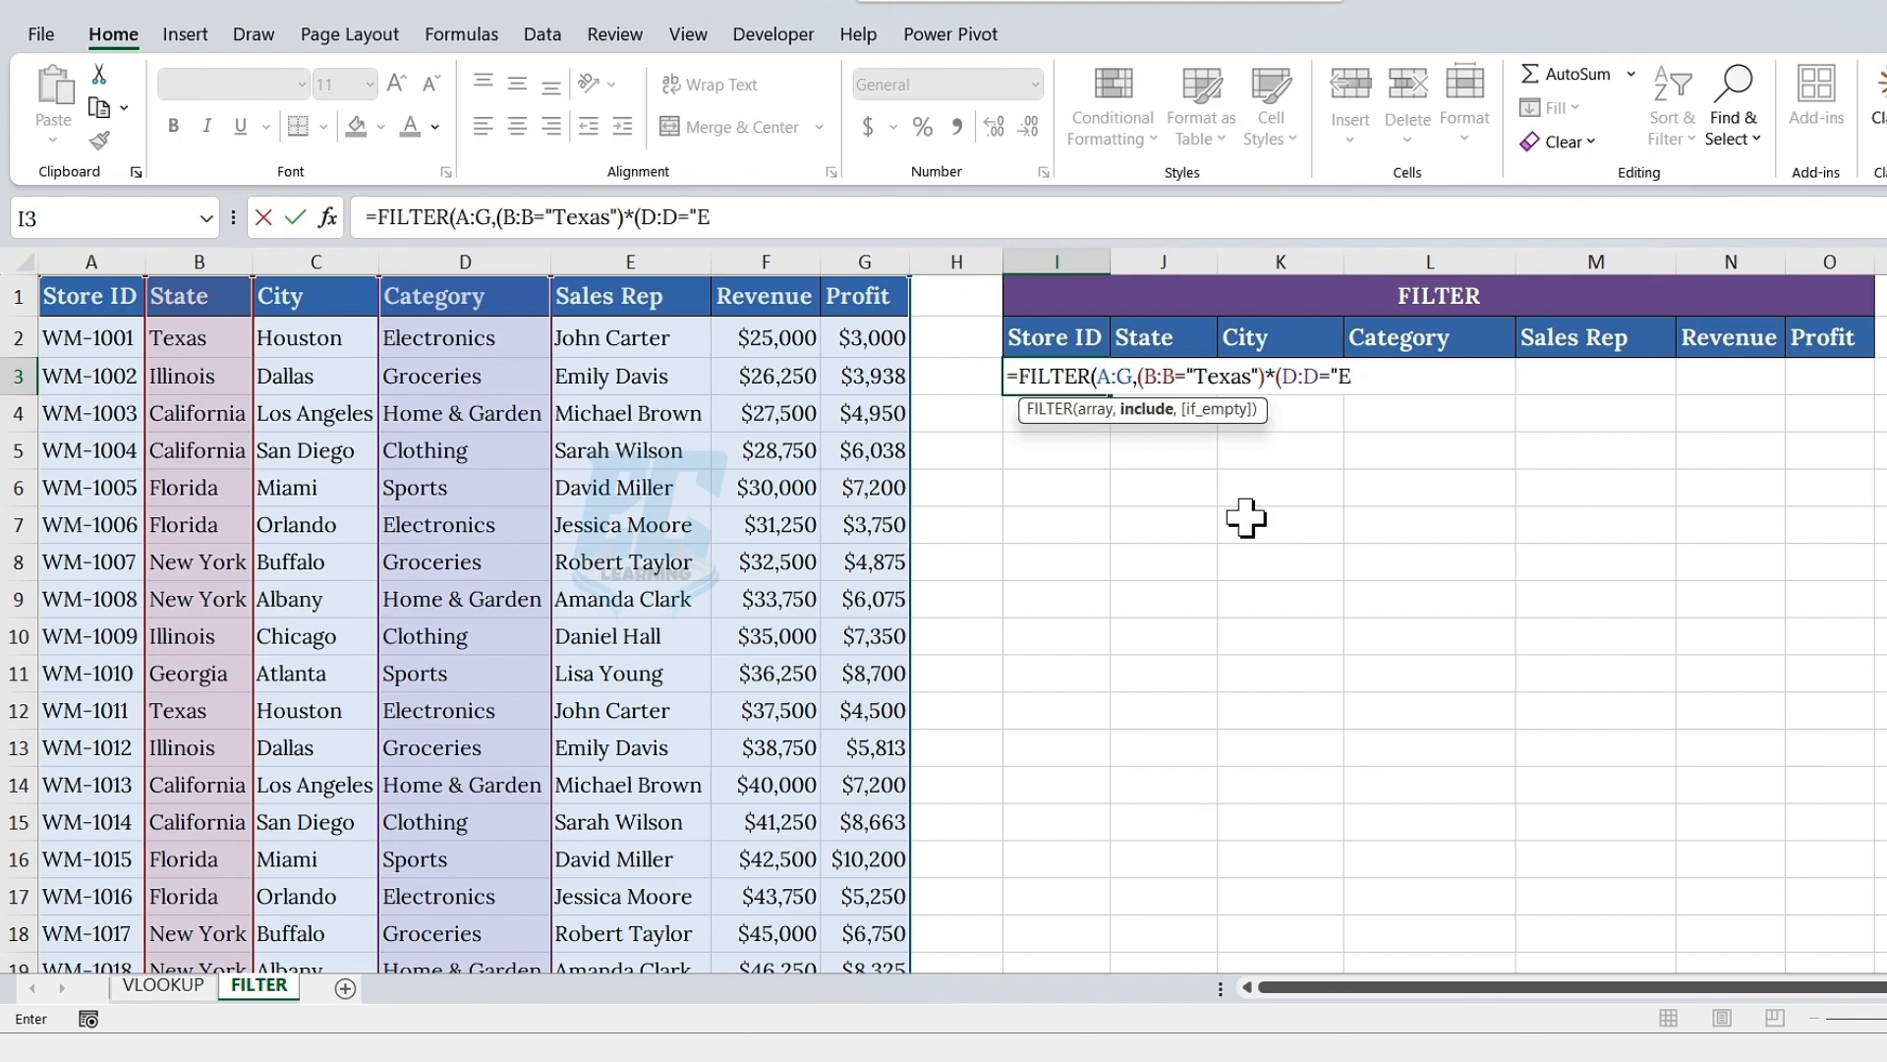
type("lectronics\"")
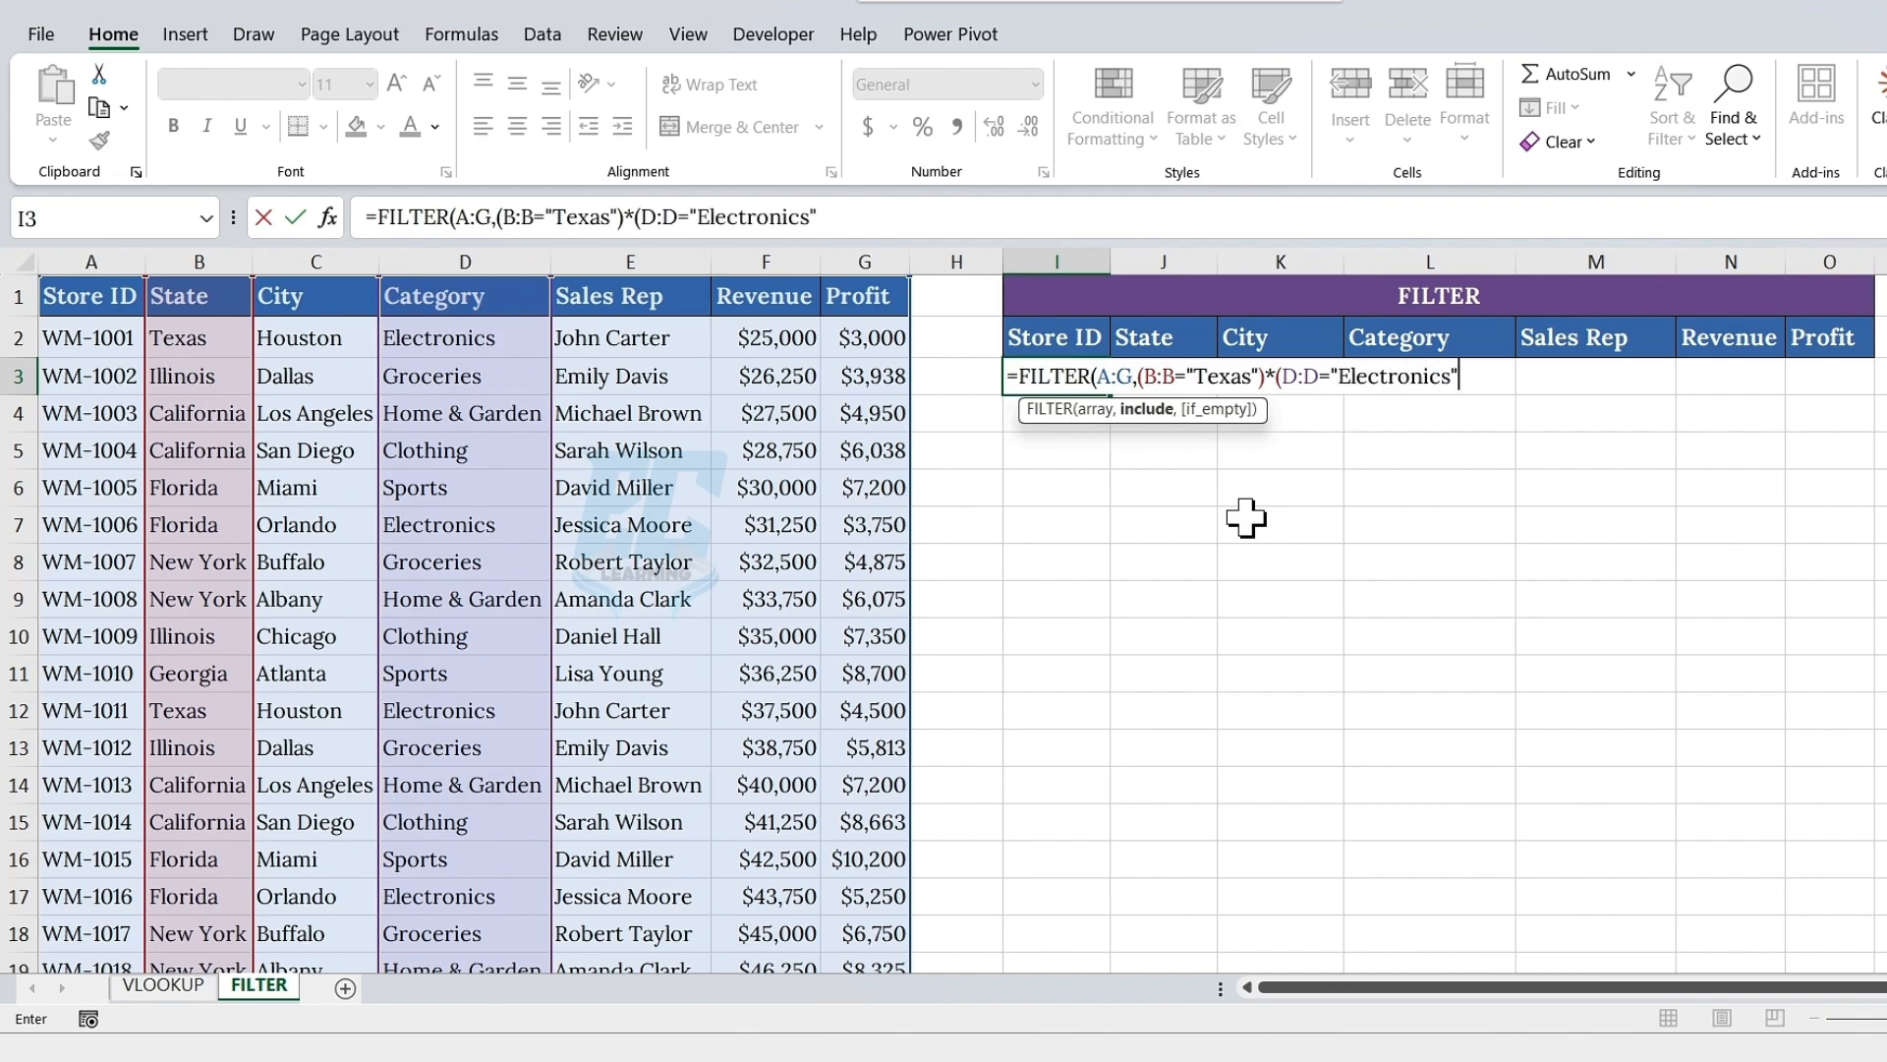
type("))")
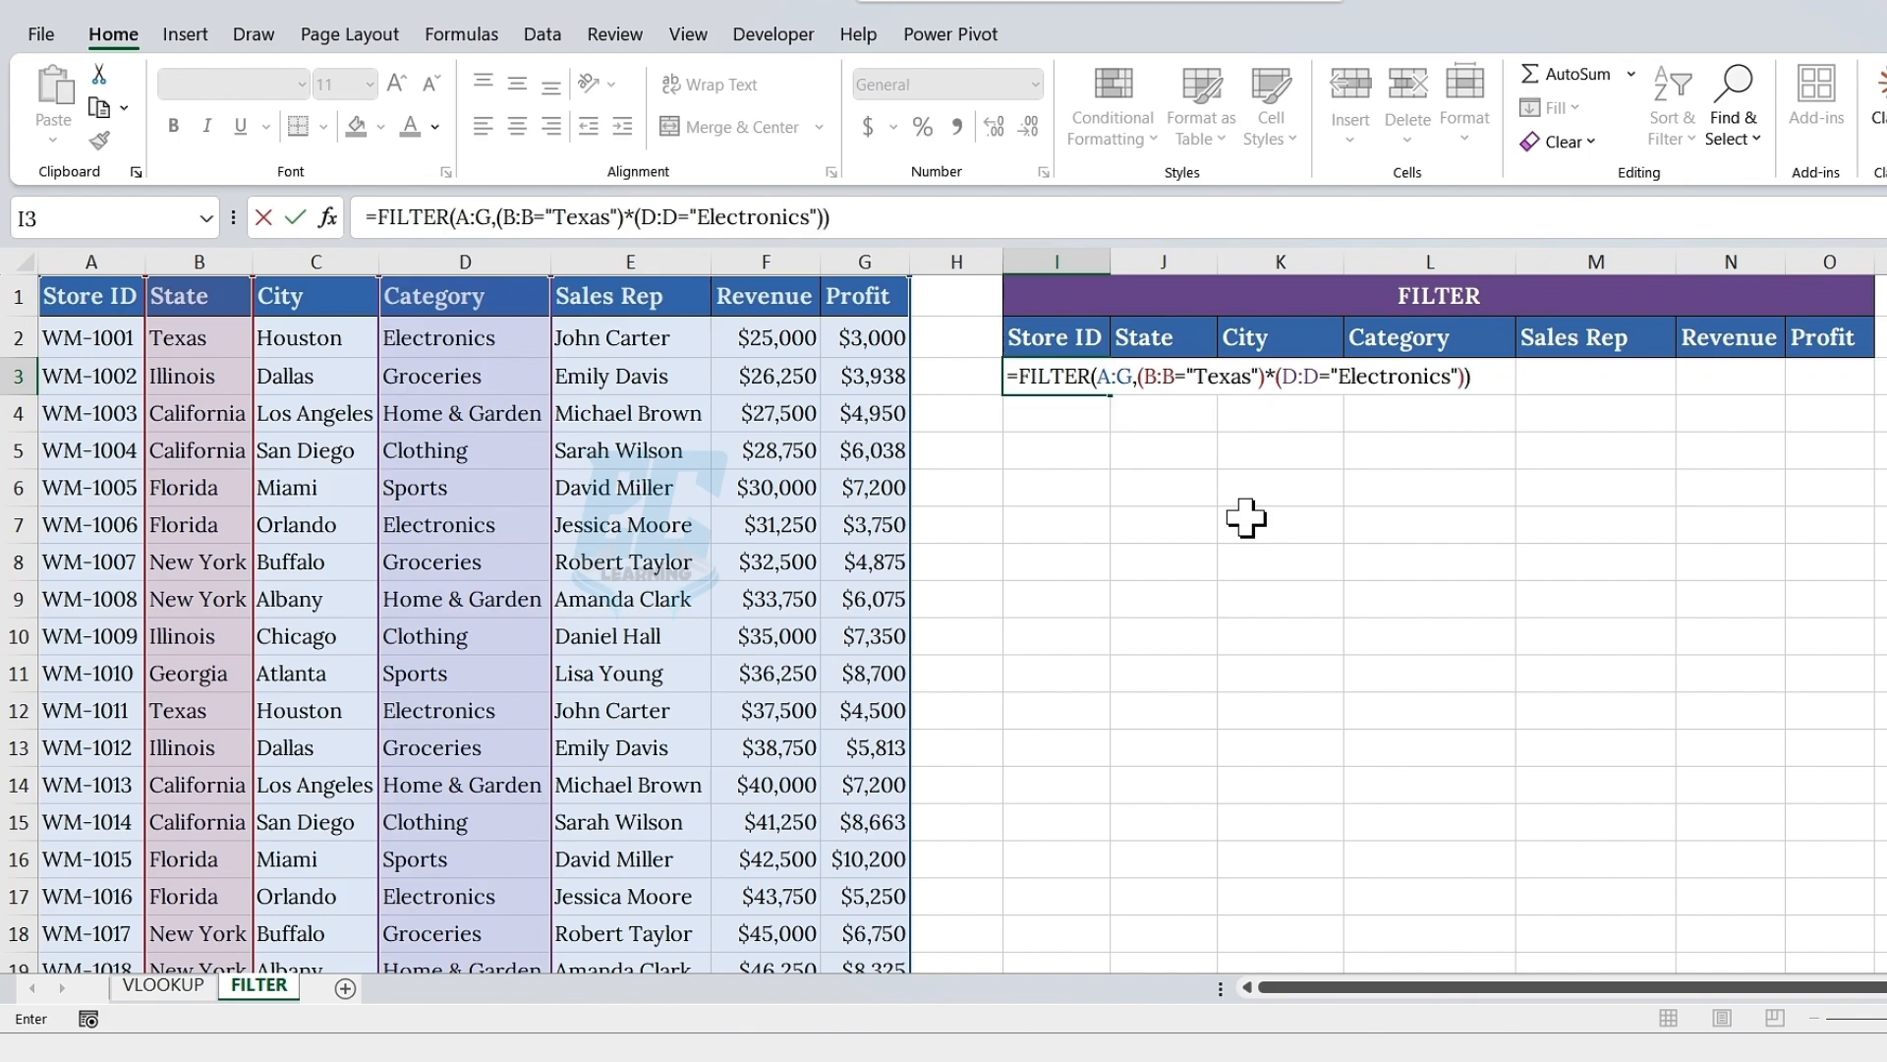
key("Return")
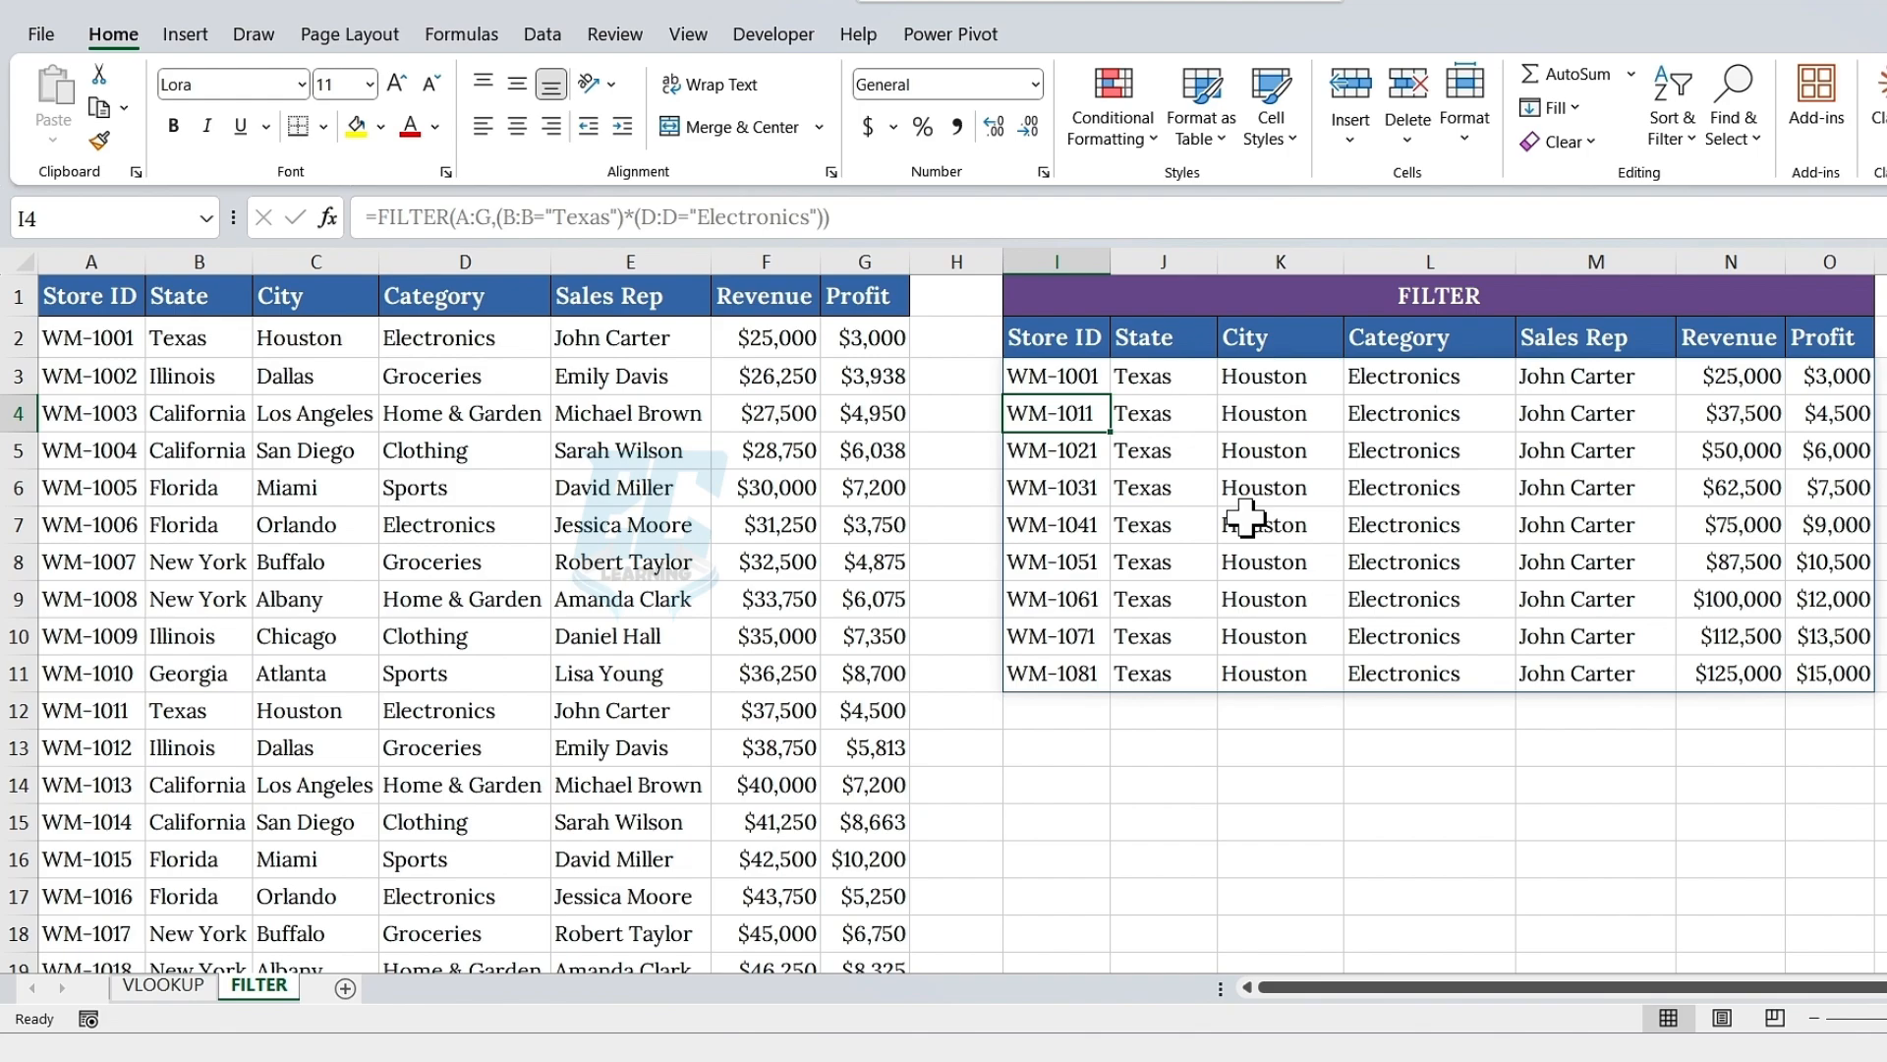
- Review the State and Category columns of the extracted records and compare them with the State entries in the source data
left_click_drag(1179, 411, 1170, 686)
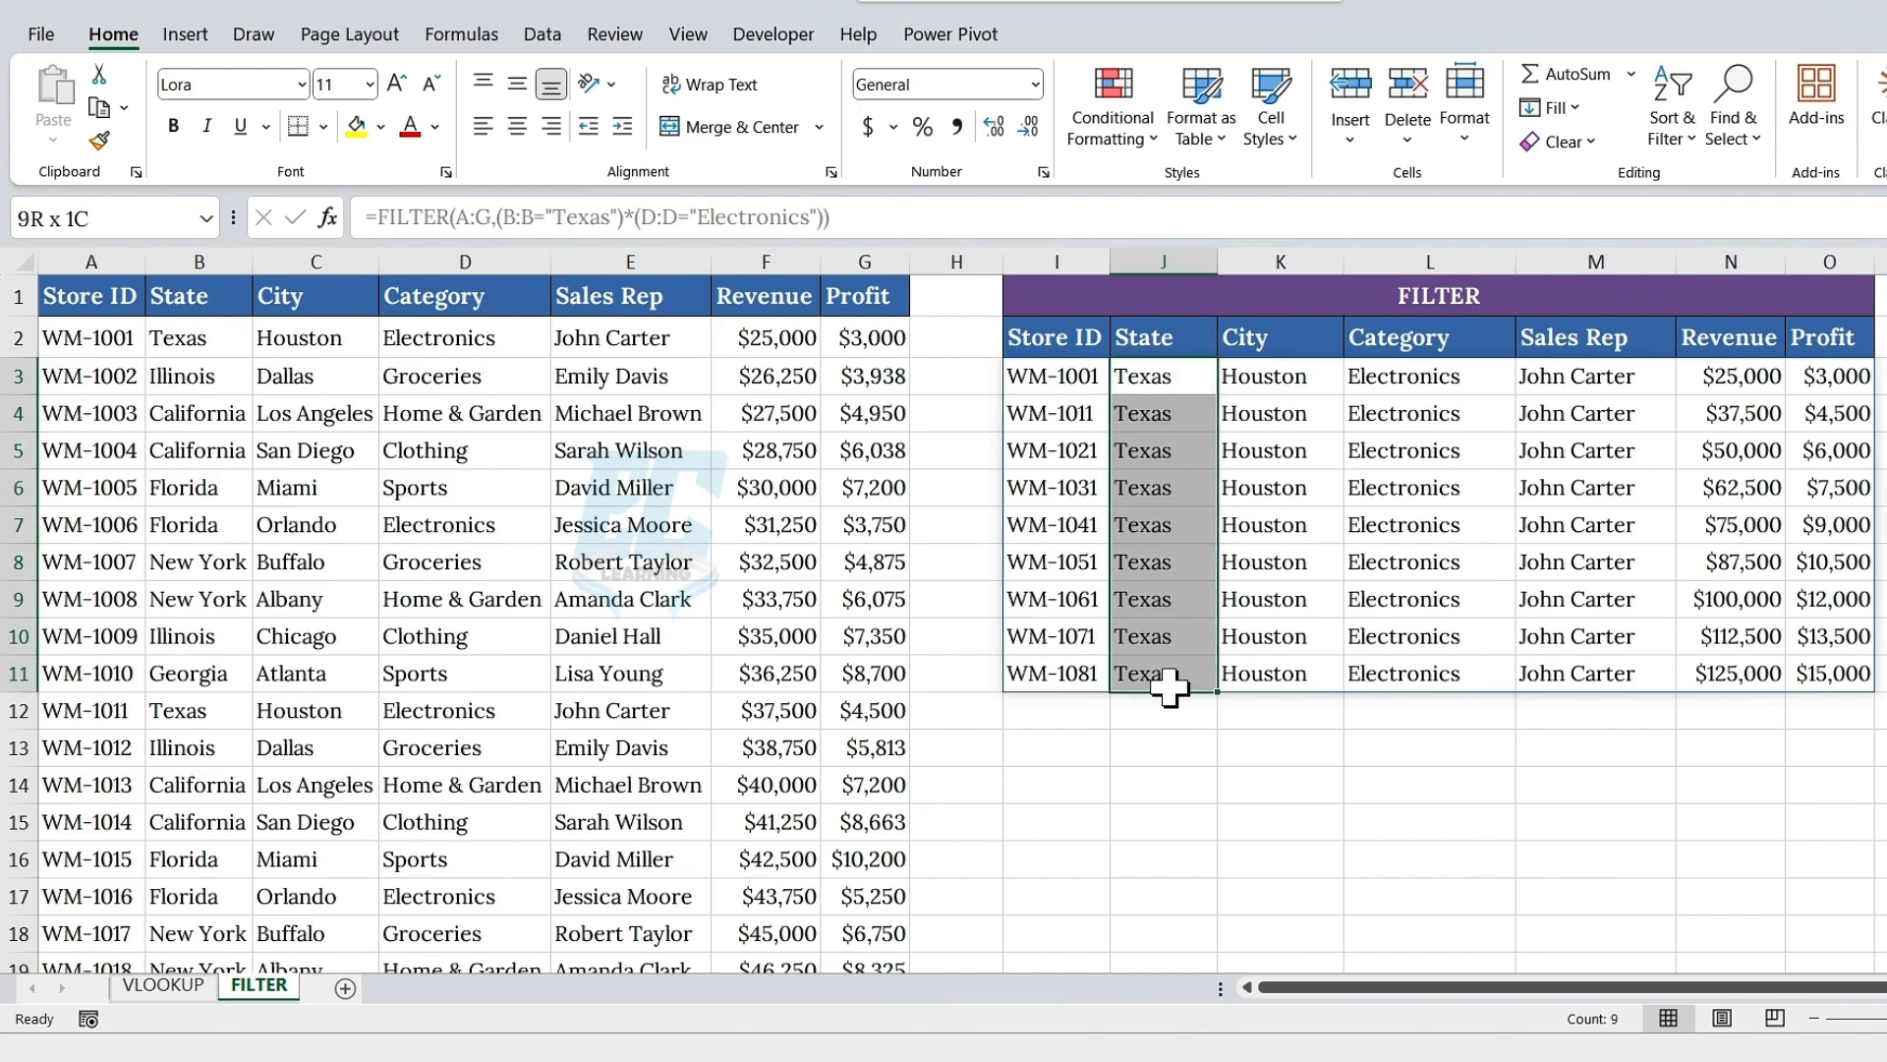
left_click_drag(1395, 379, 1415, 670)
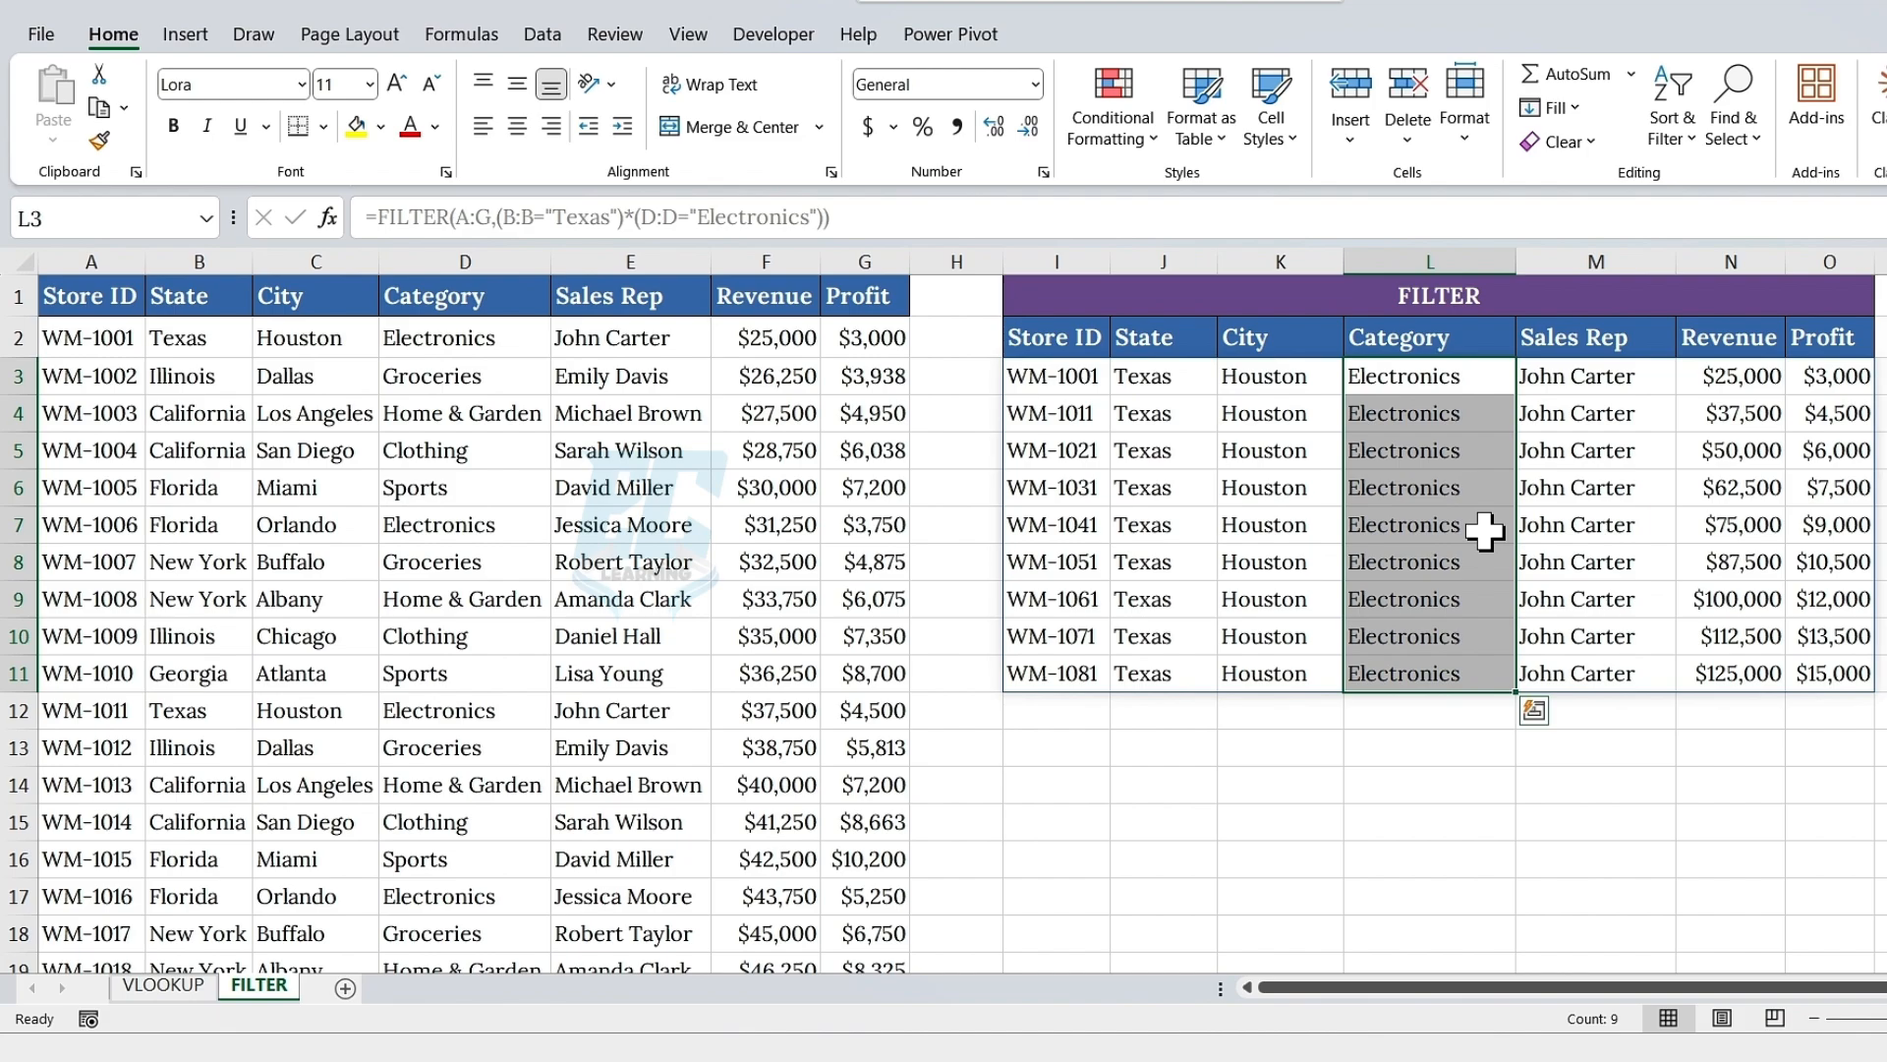
left_click(197, 346)
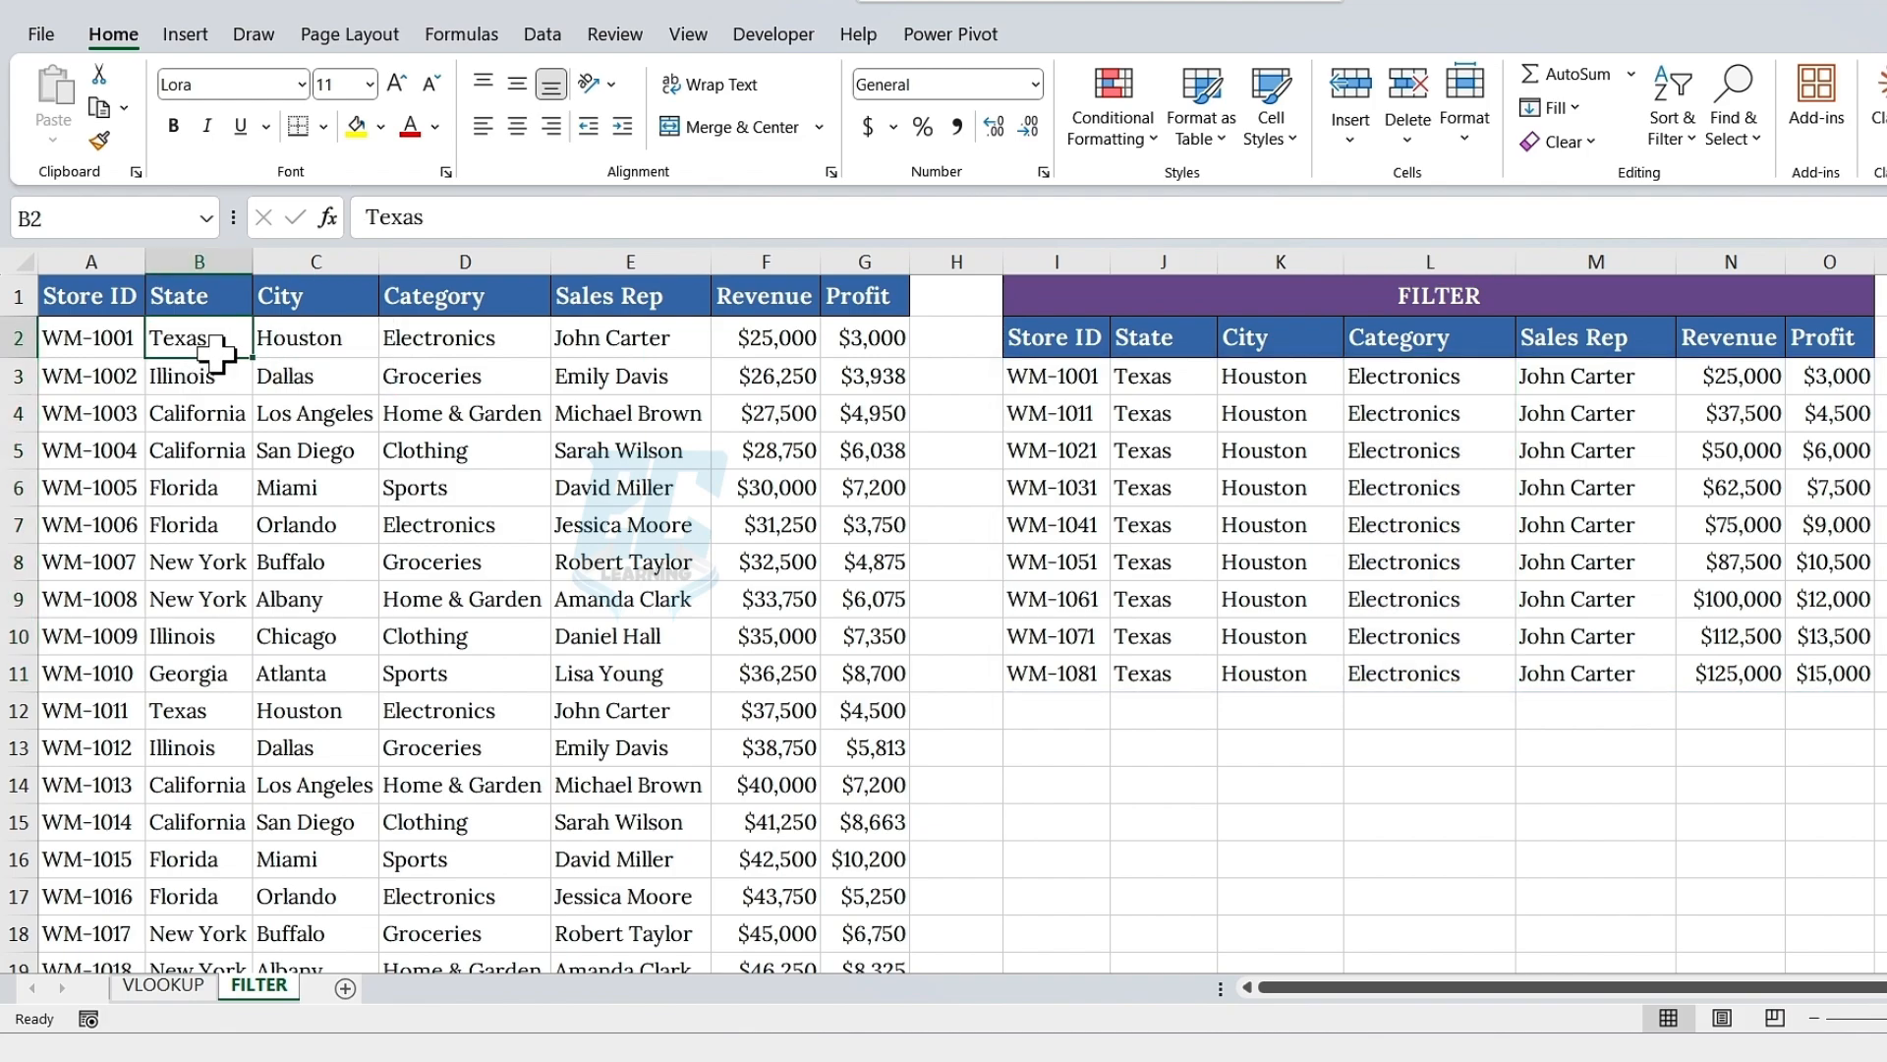
left_click(231, 430)
- Clear I3 and start a new FILTER formula over A:G with the bracketed condition (B:B="Texas") followed by the OR operator +
left_click(1070, 383)
key("Delete")
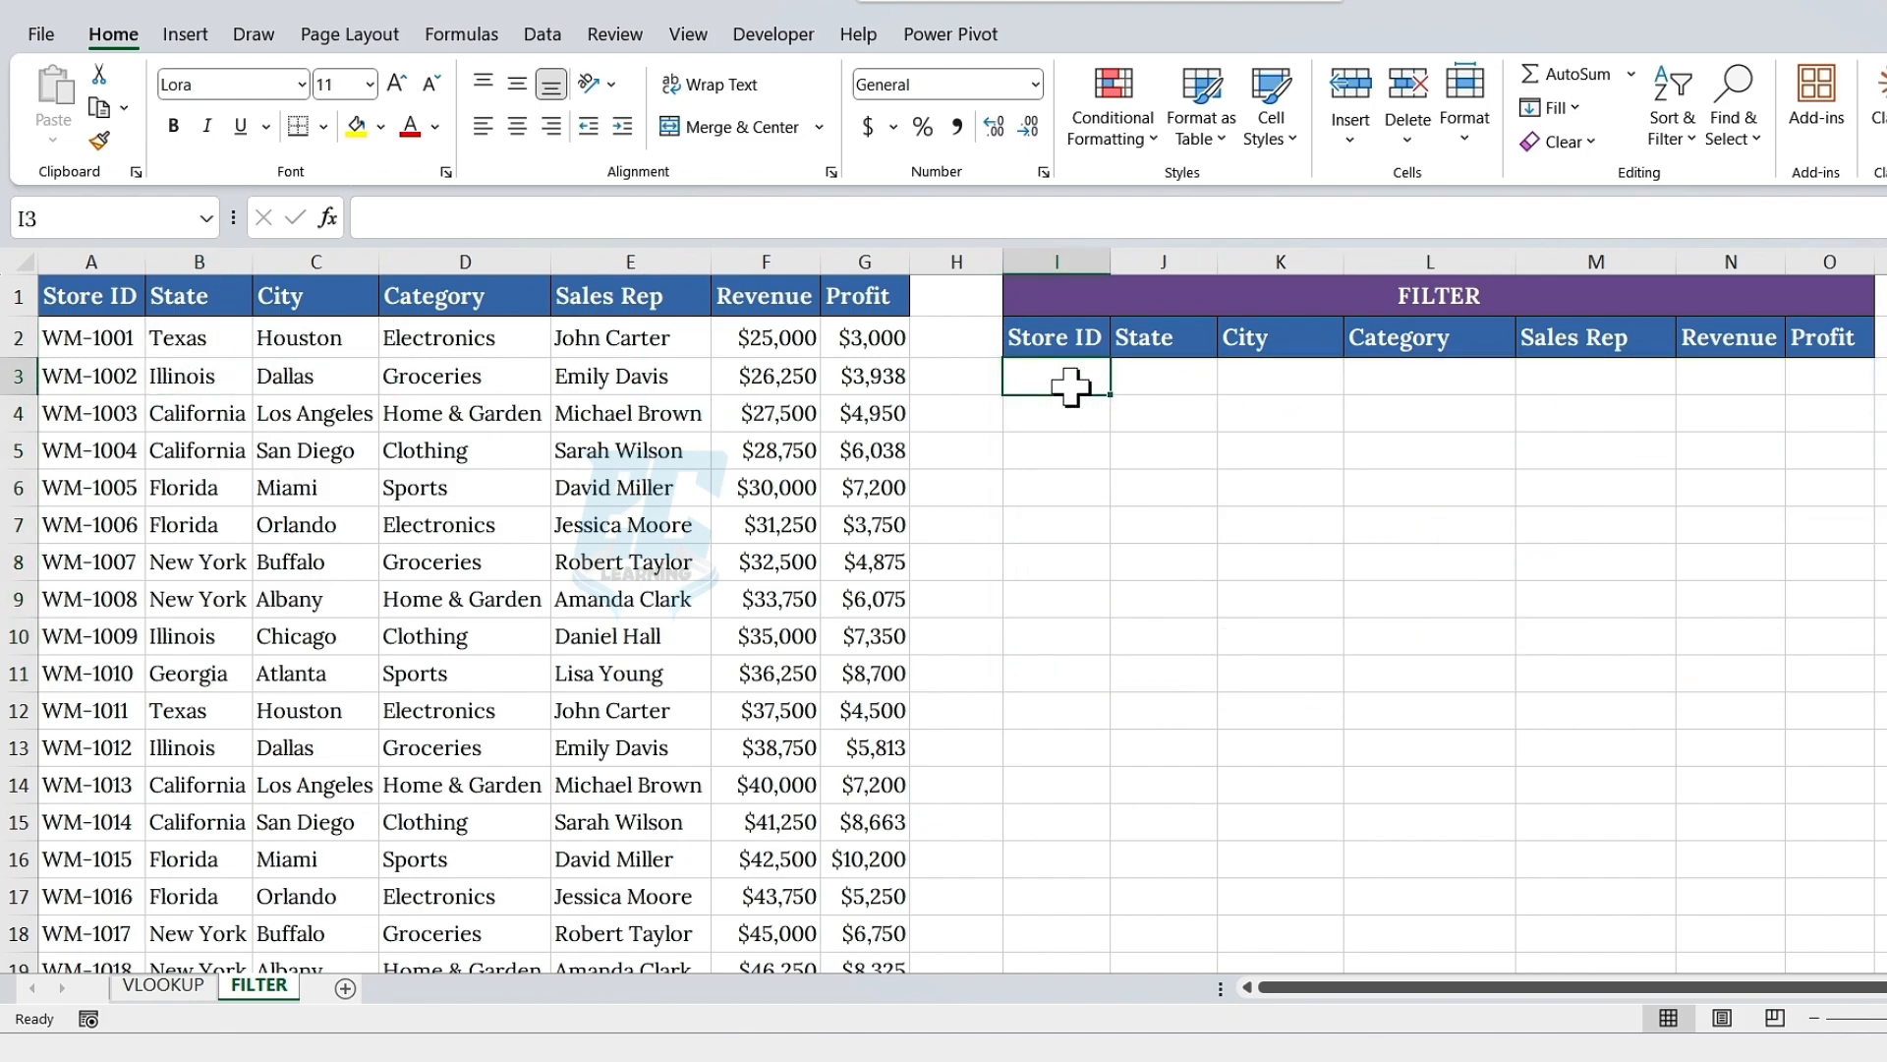
type("=filte")
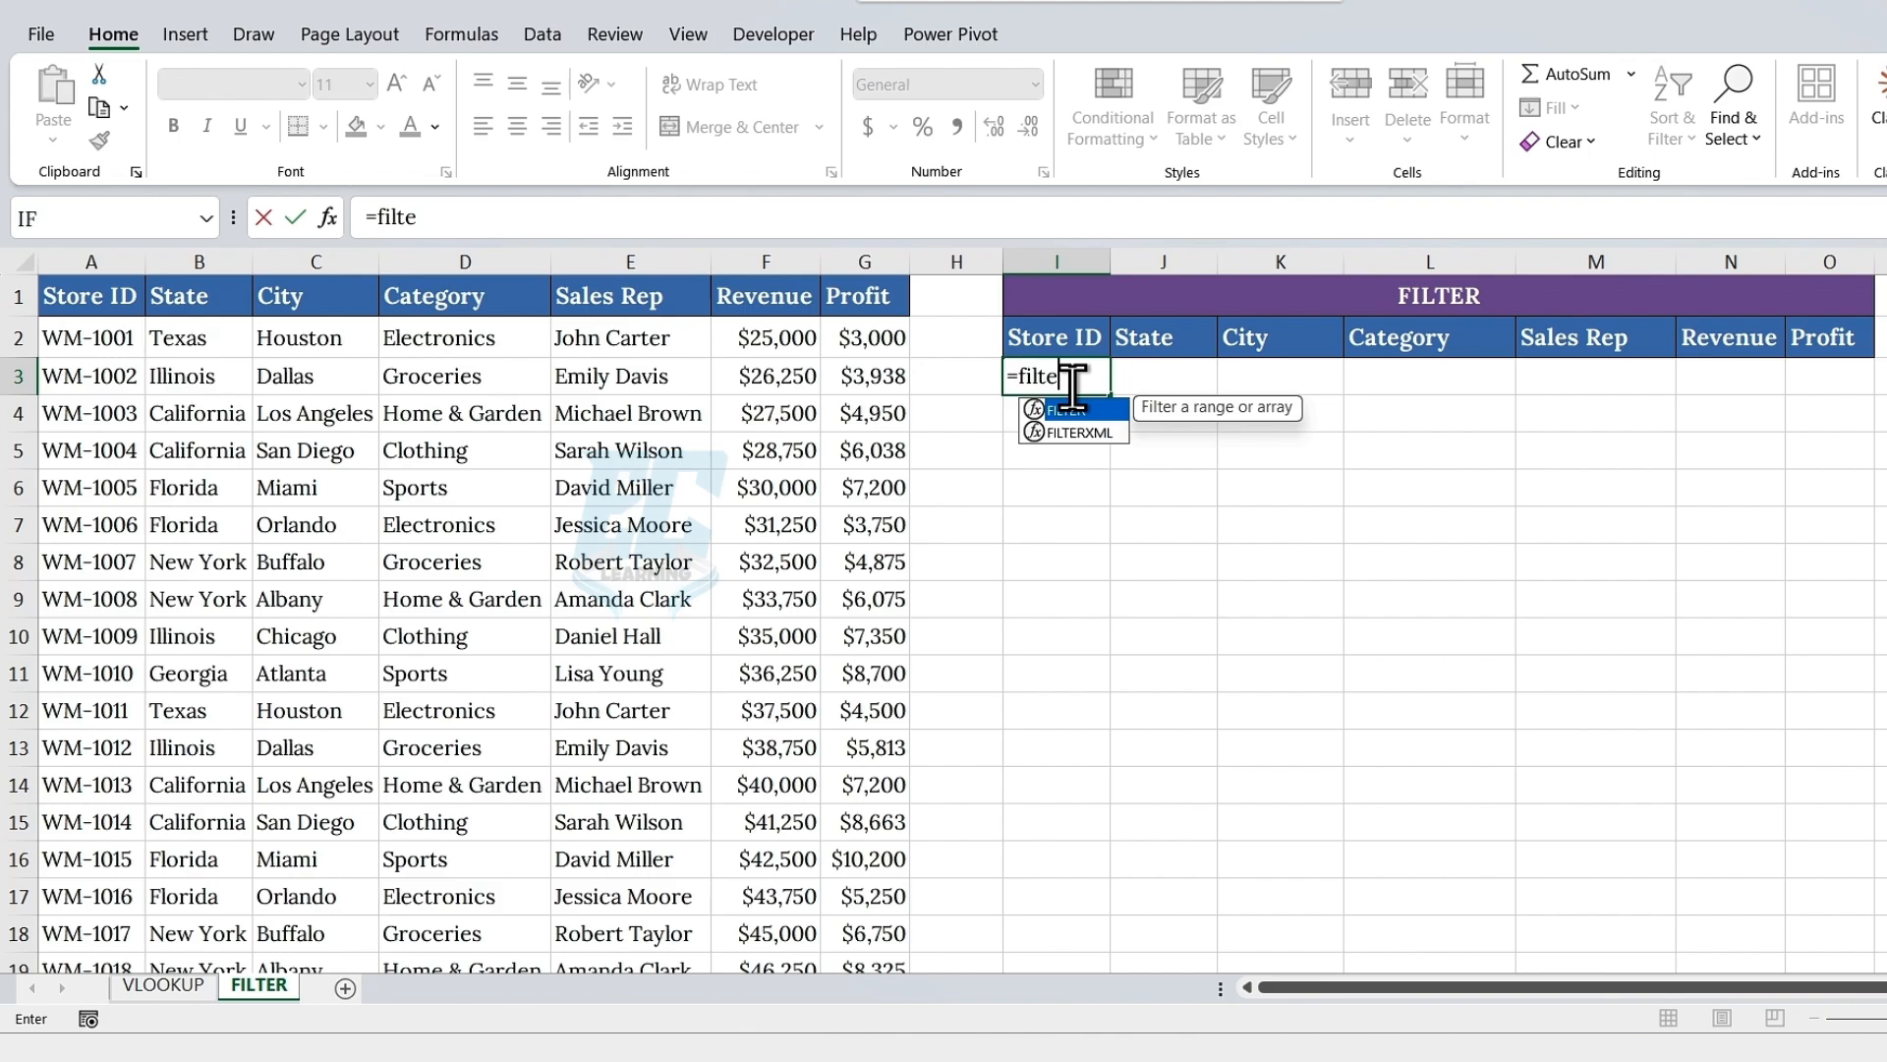
key("Tab")
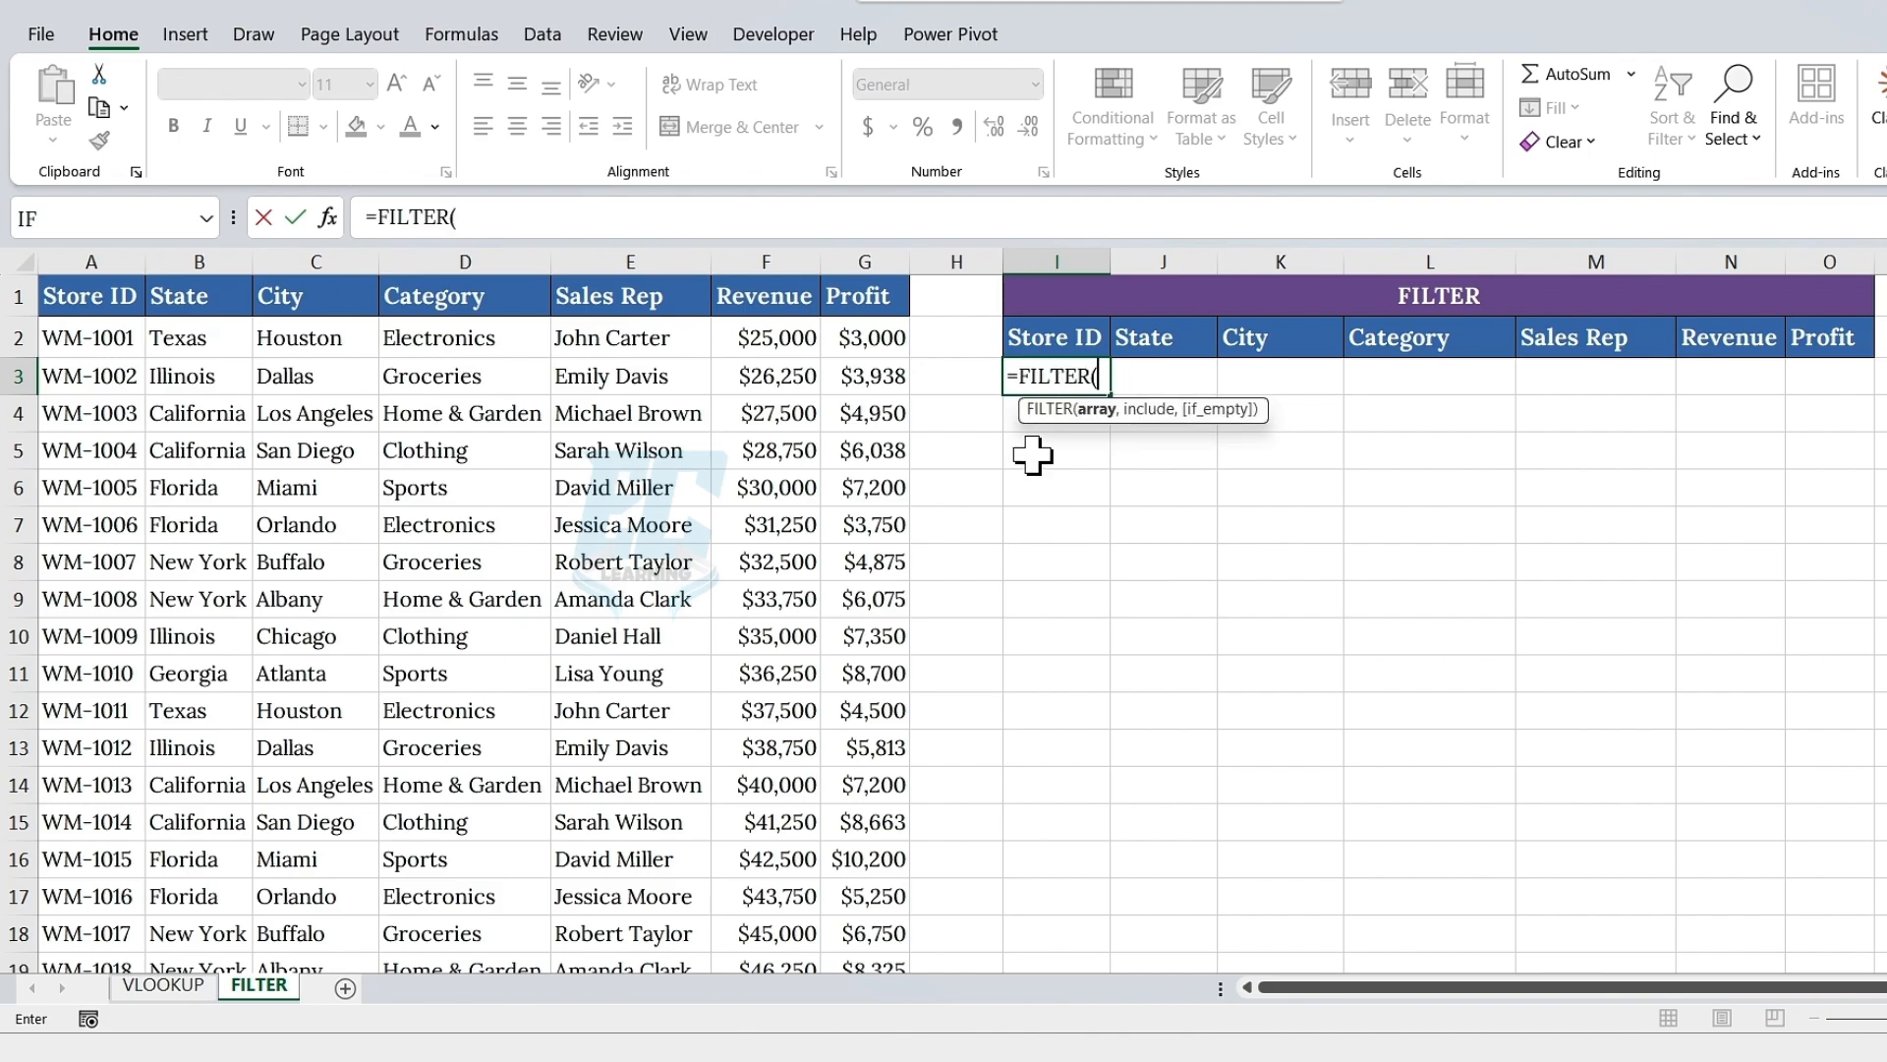
left_click_drag(98, 261, 863, 262)
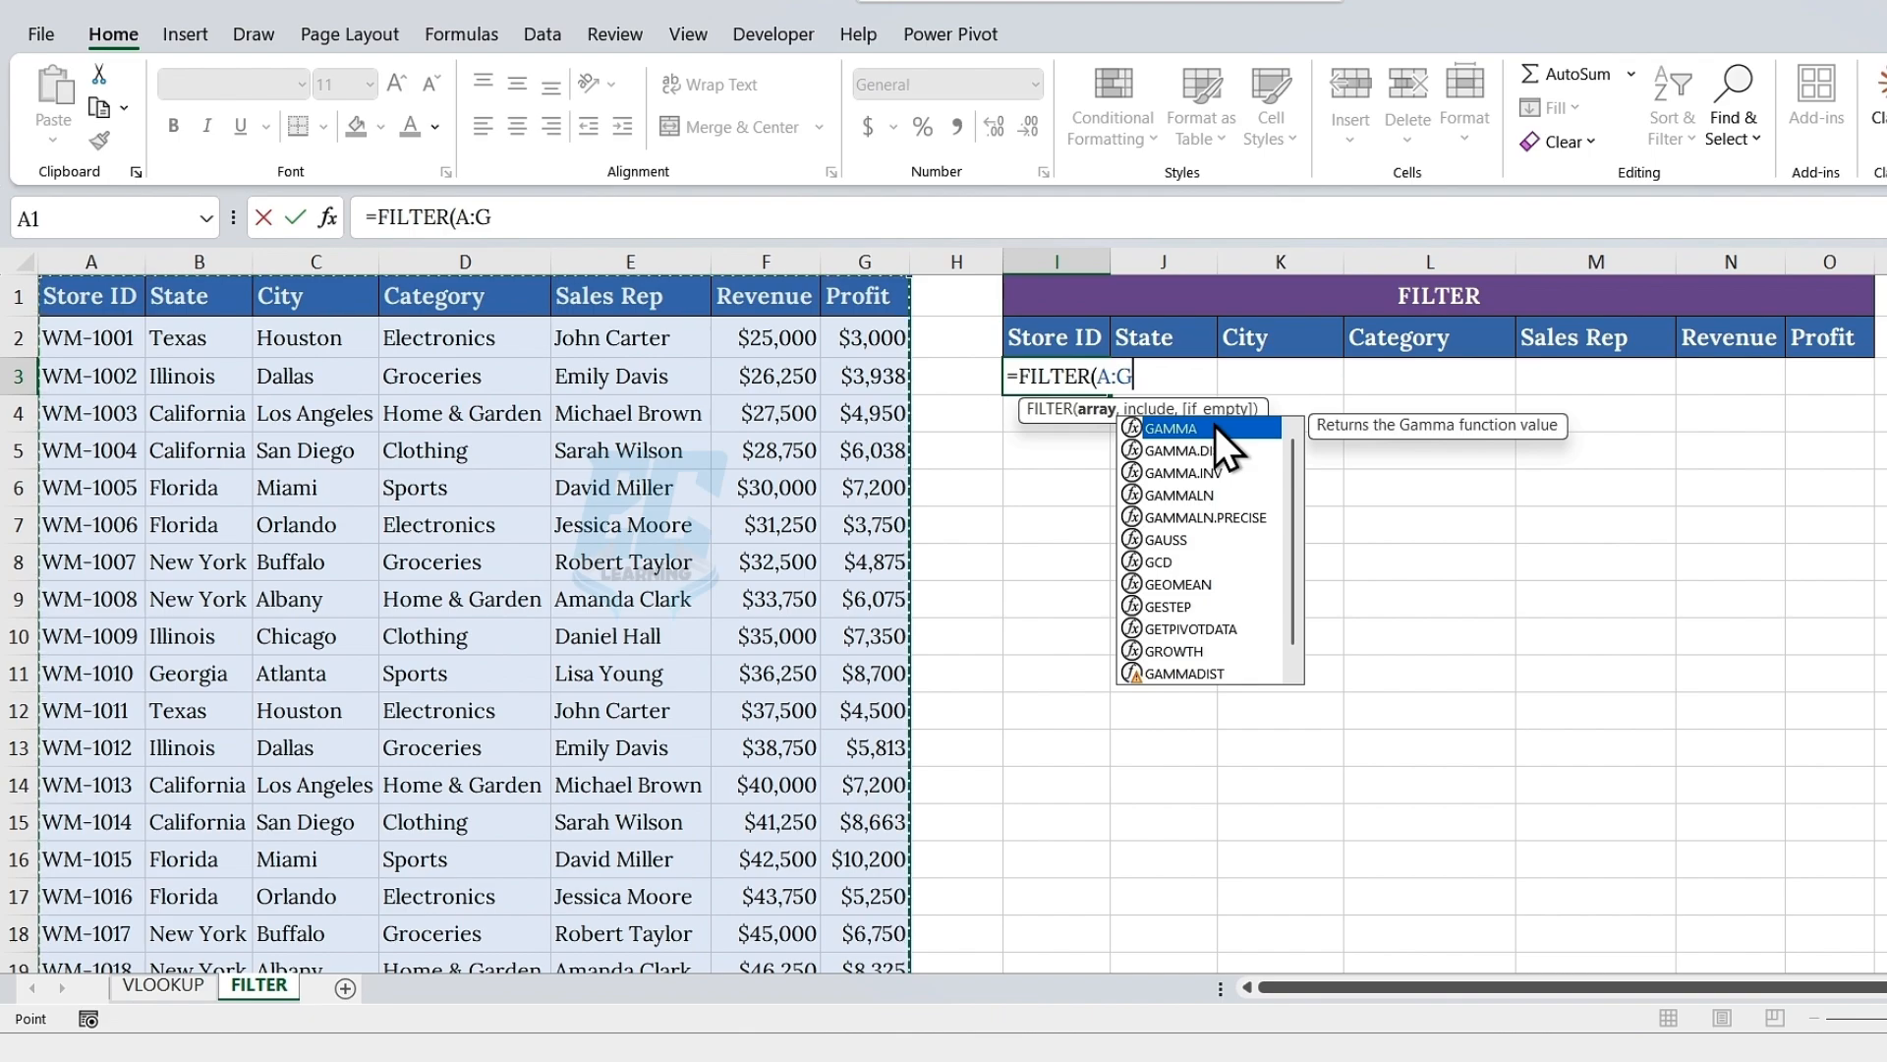
type(",")
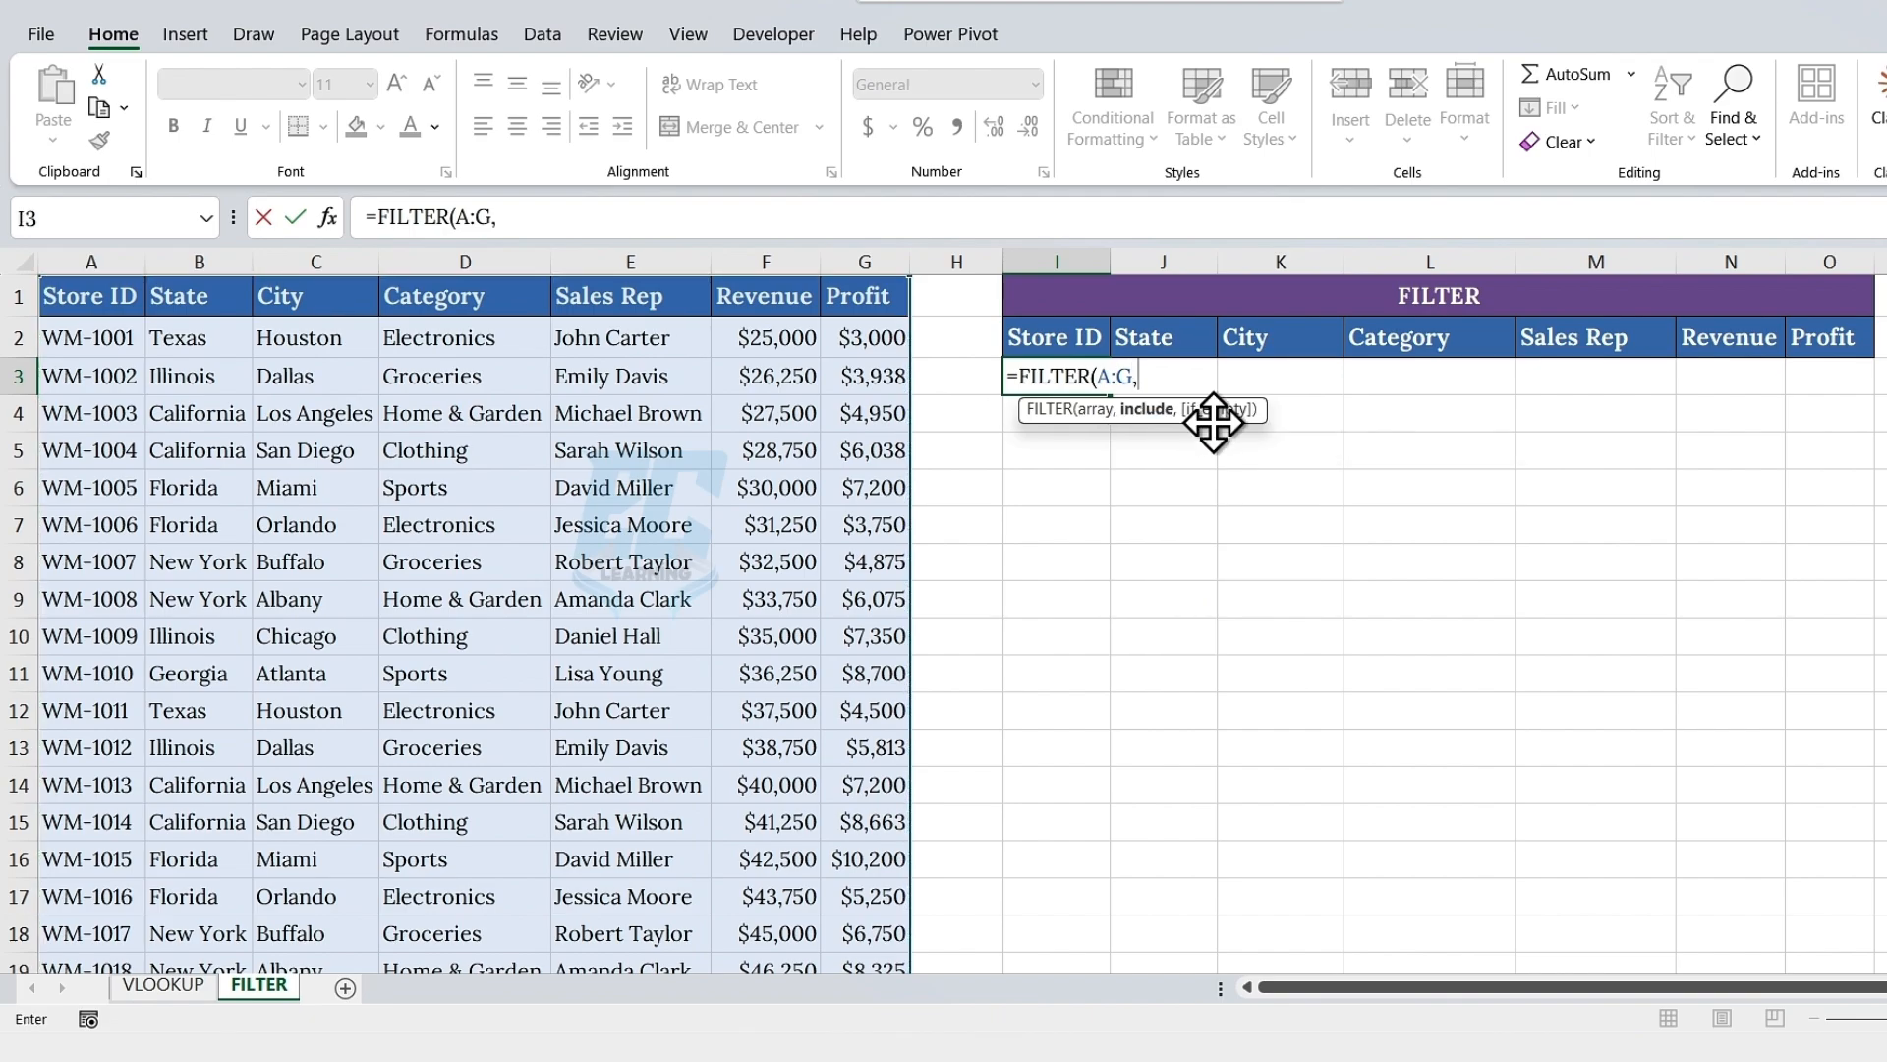
type("(")
left_click(226, 261)
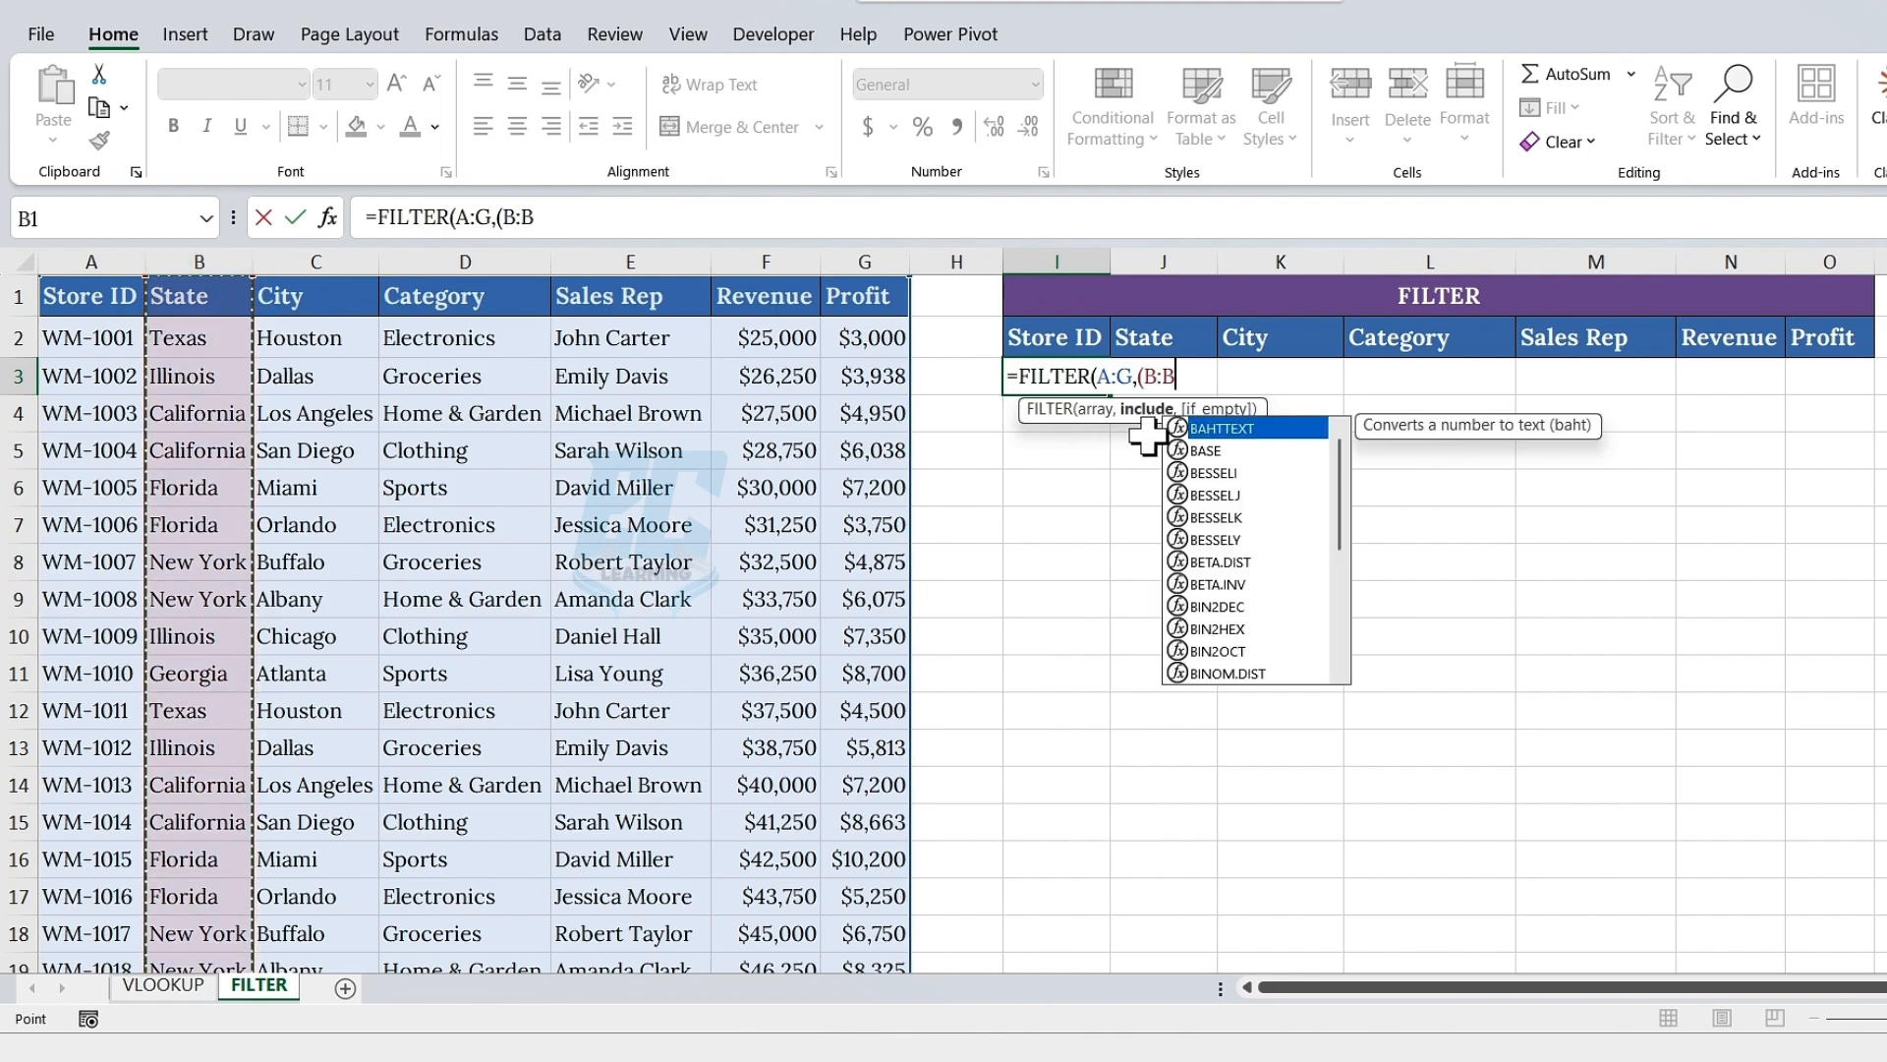
type("=\"Tex")
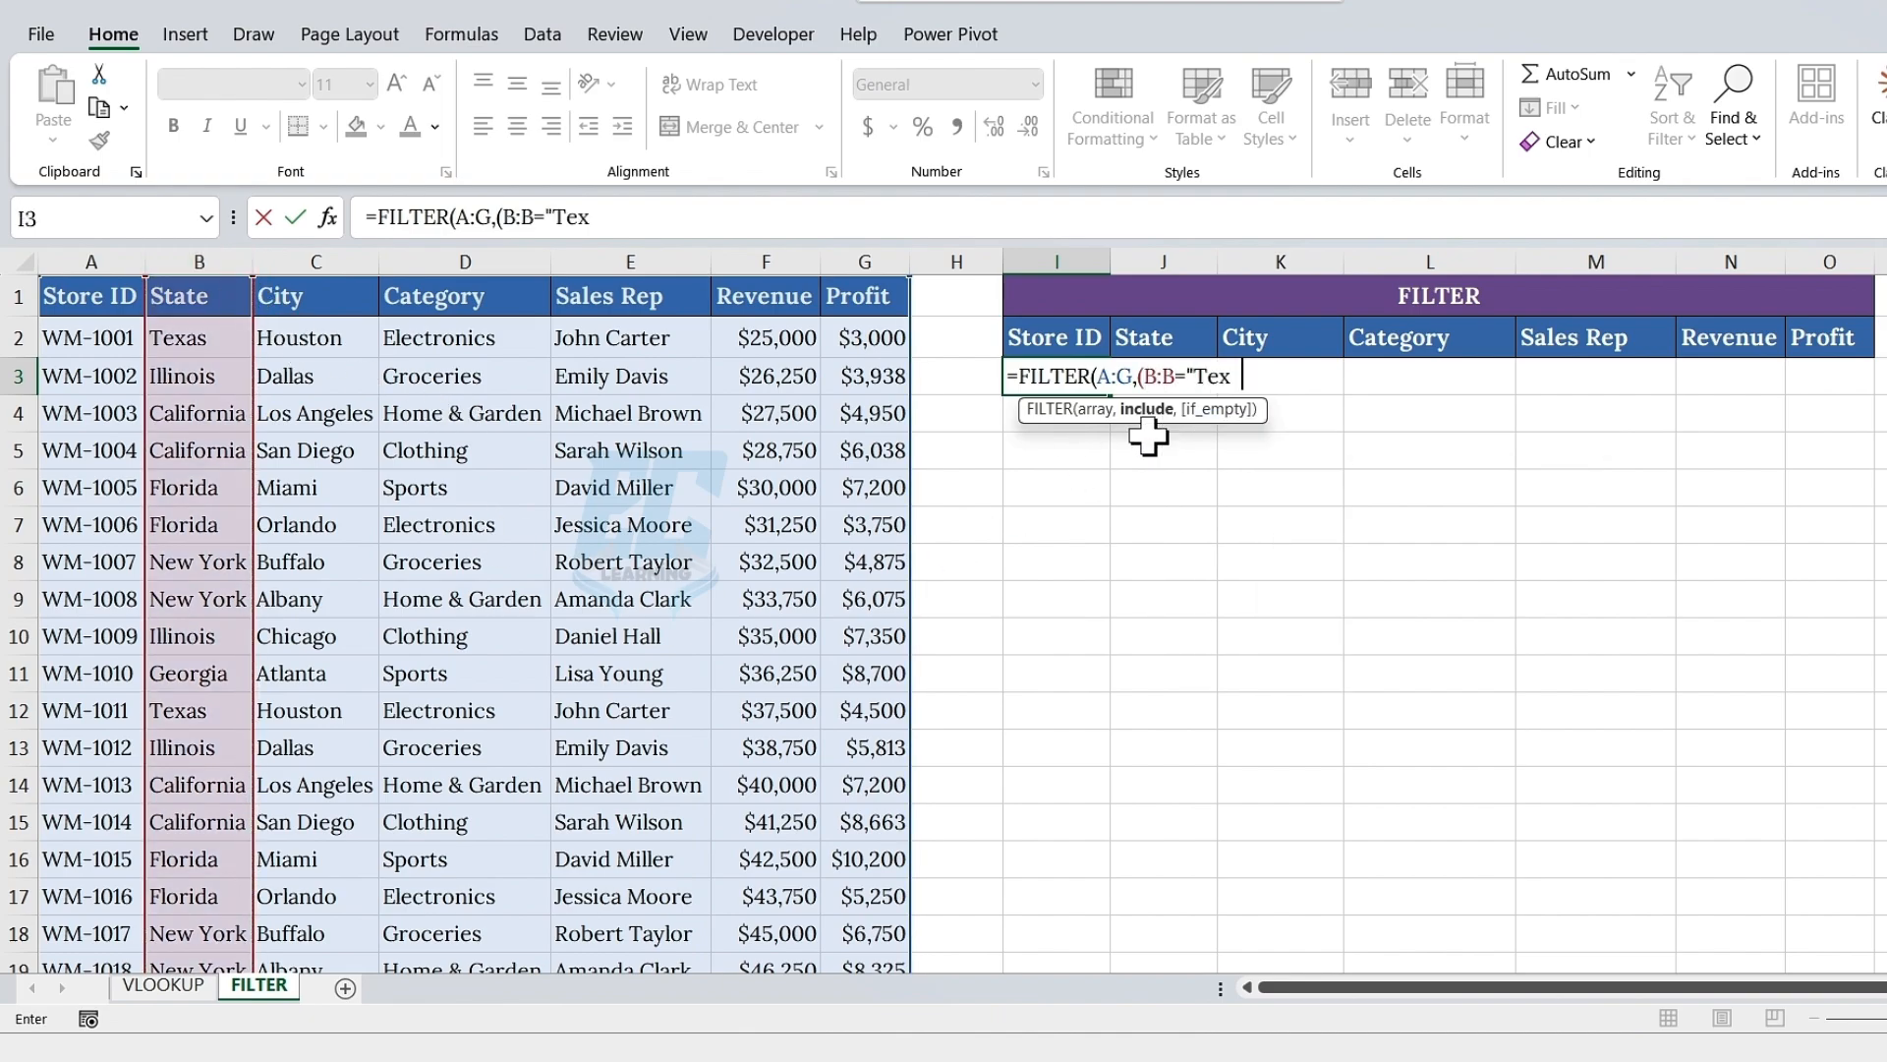
type("as\")+")
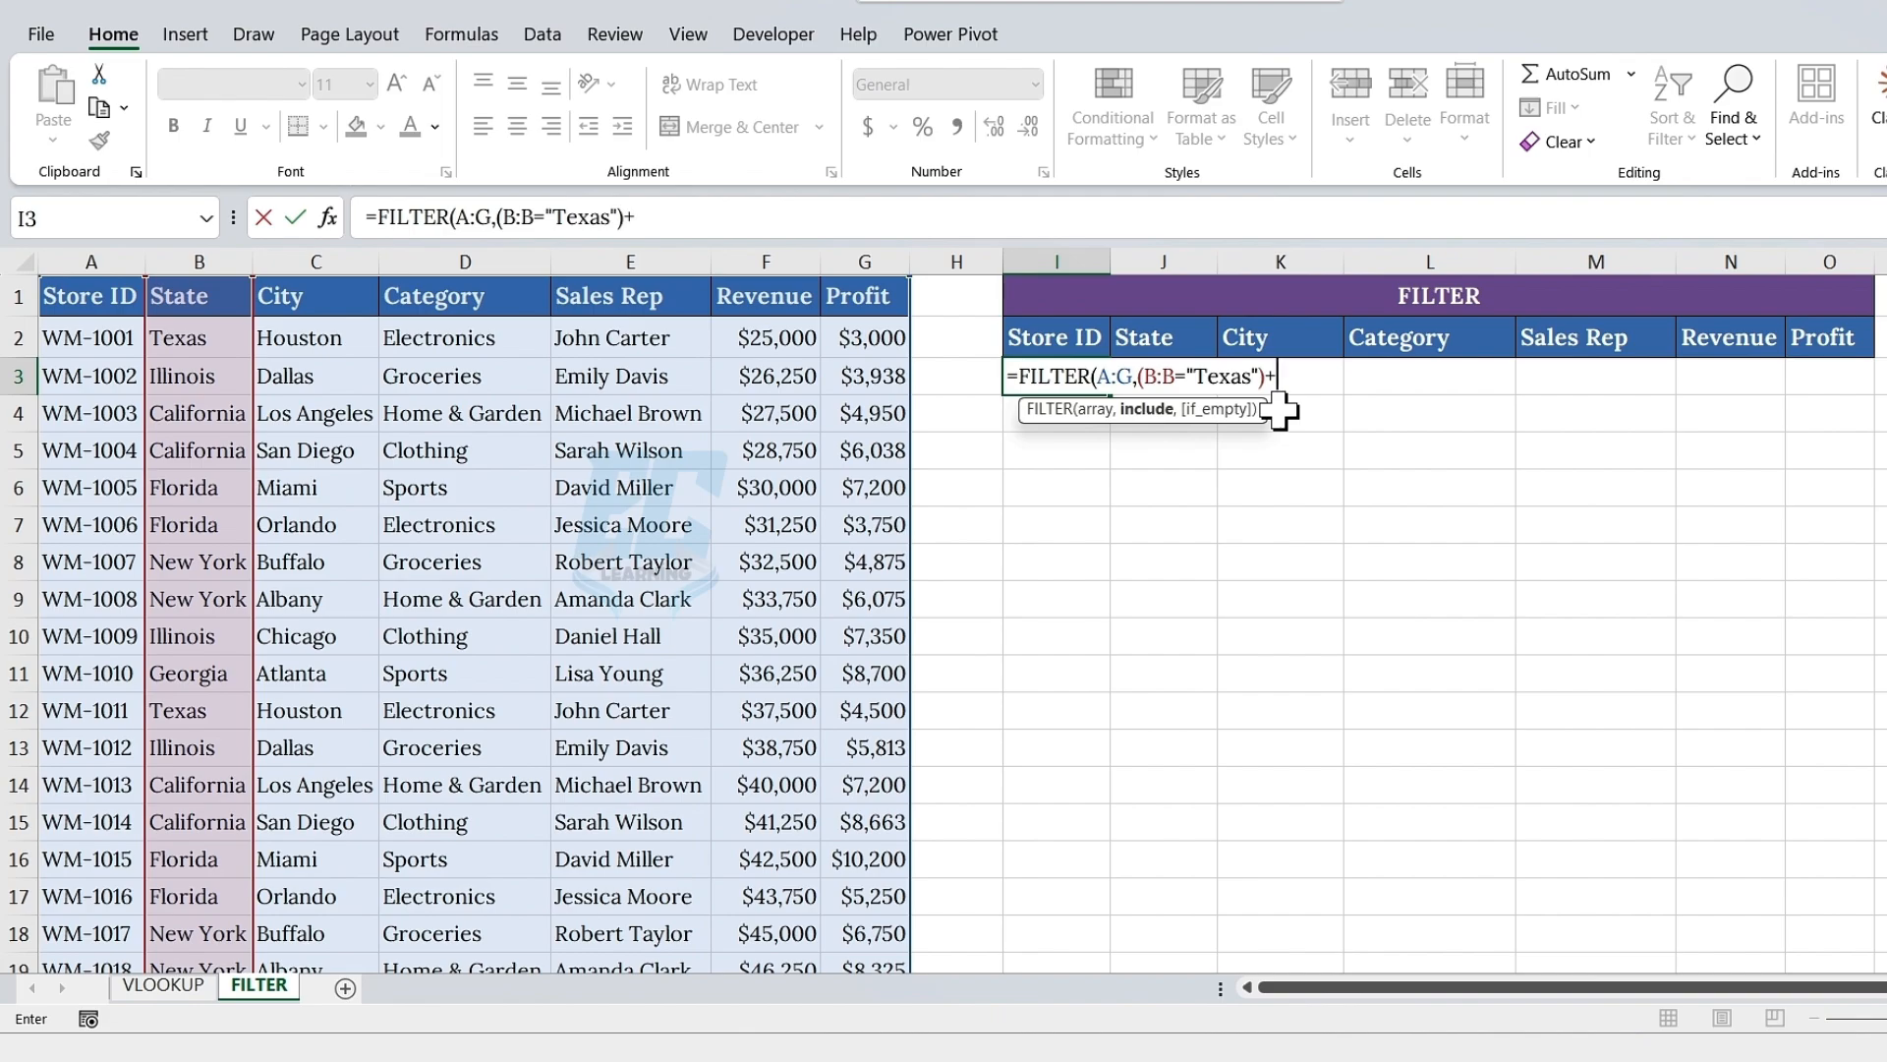
- Complete the FILTER formula in I3 with the second condition (B:B="California"), enter it and check the State column of the extracted records
type("(")
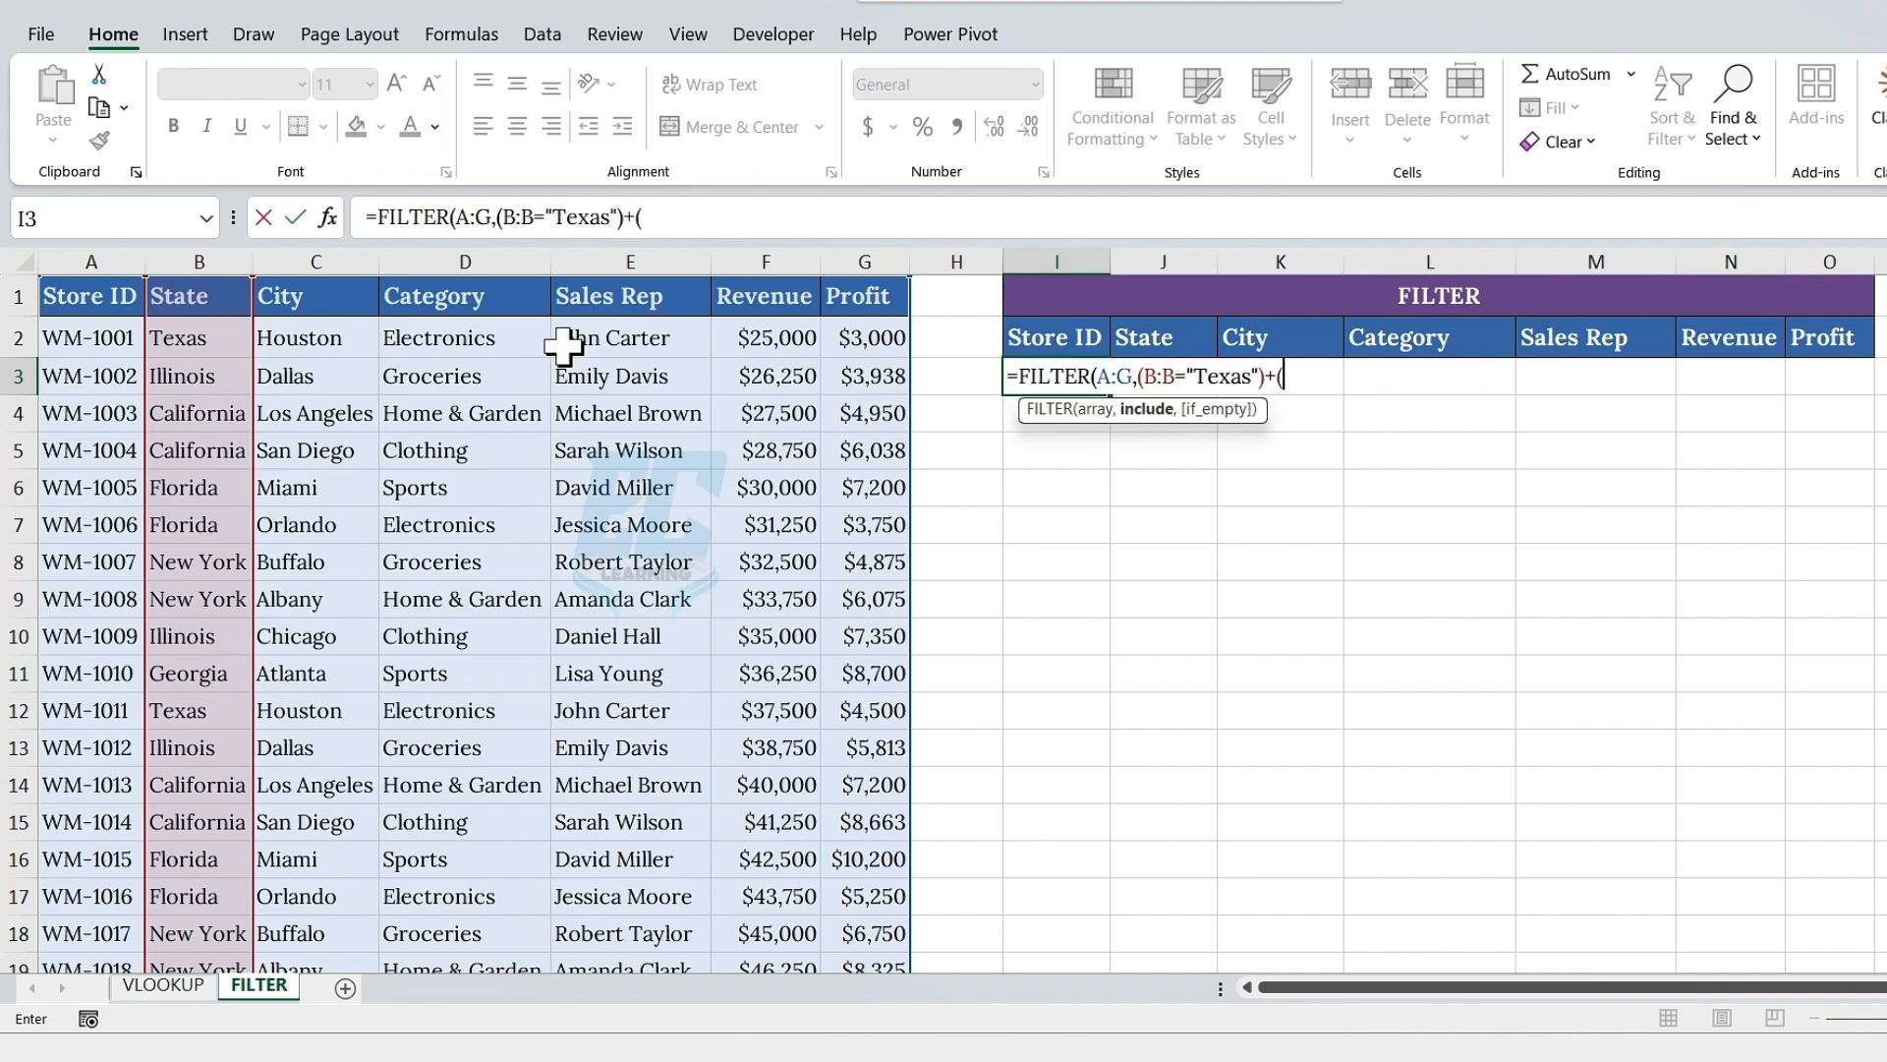
left_click(241, 262)
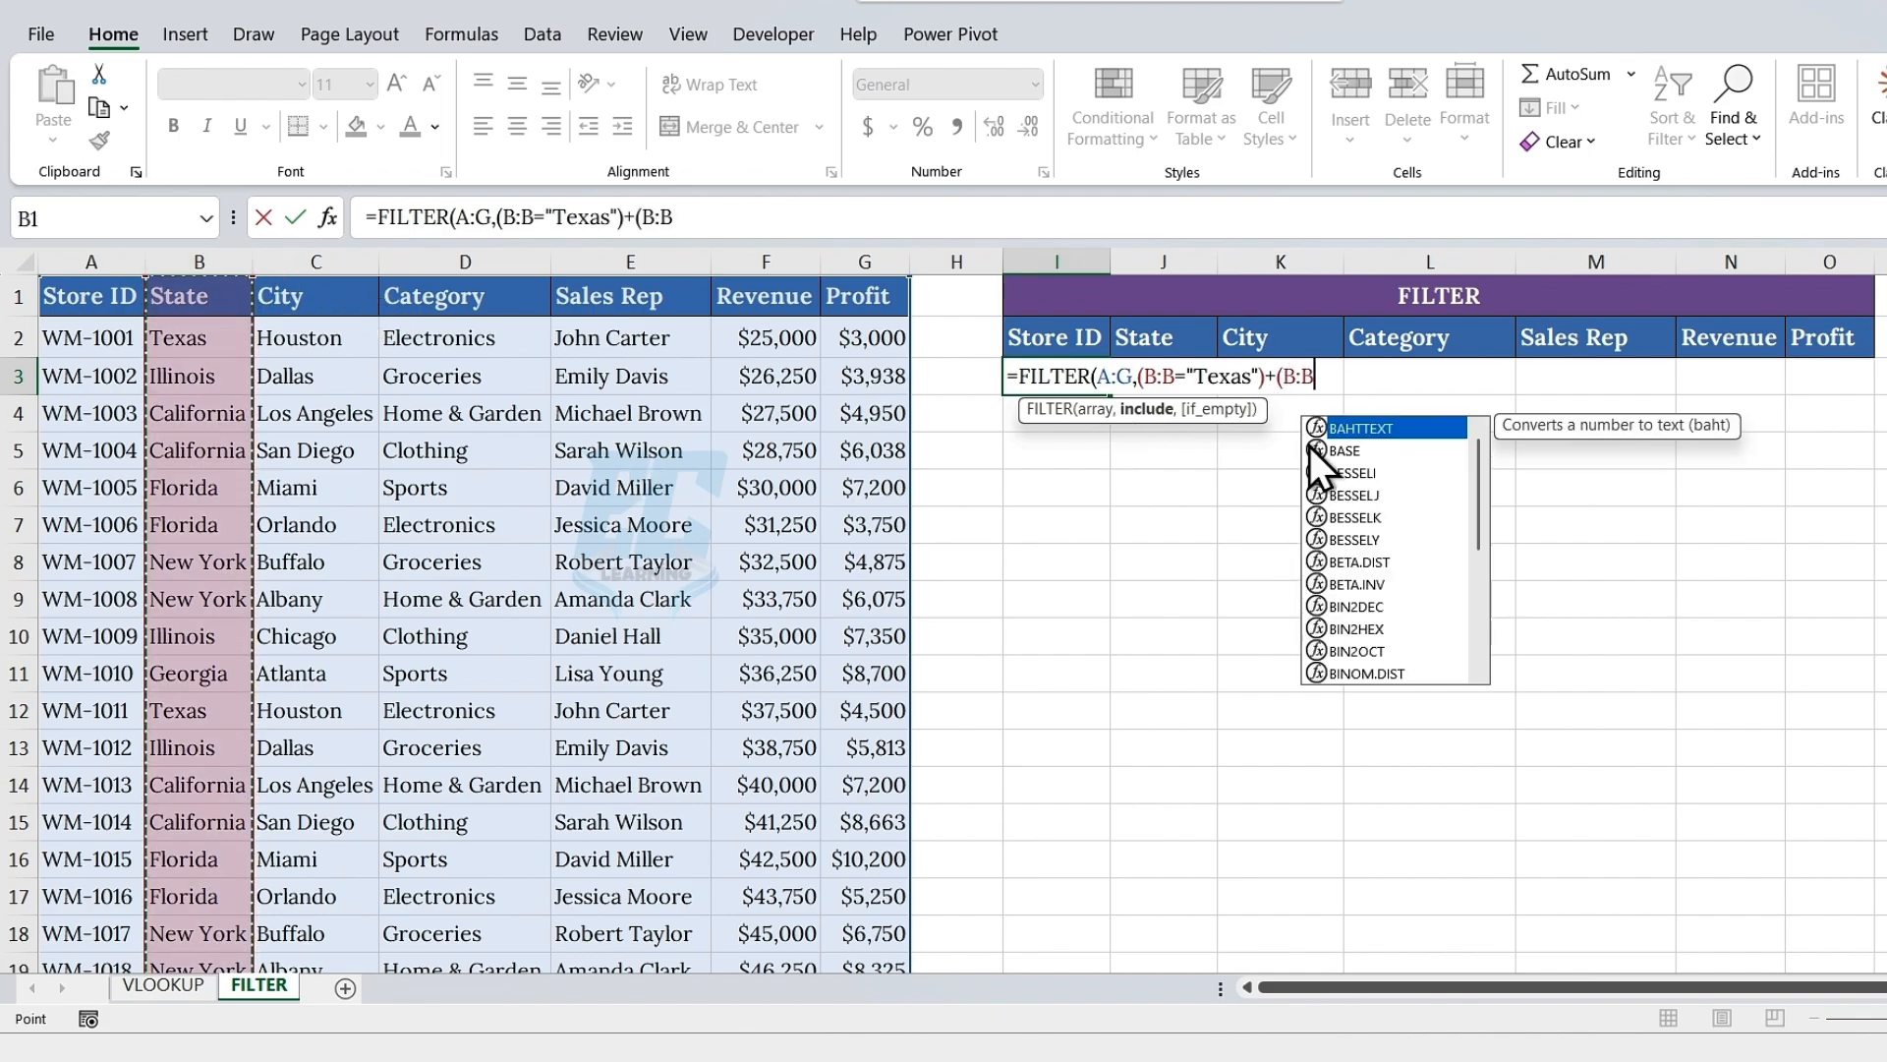
type("=\"")
type("Ca")
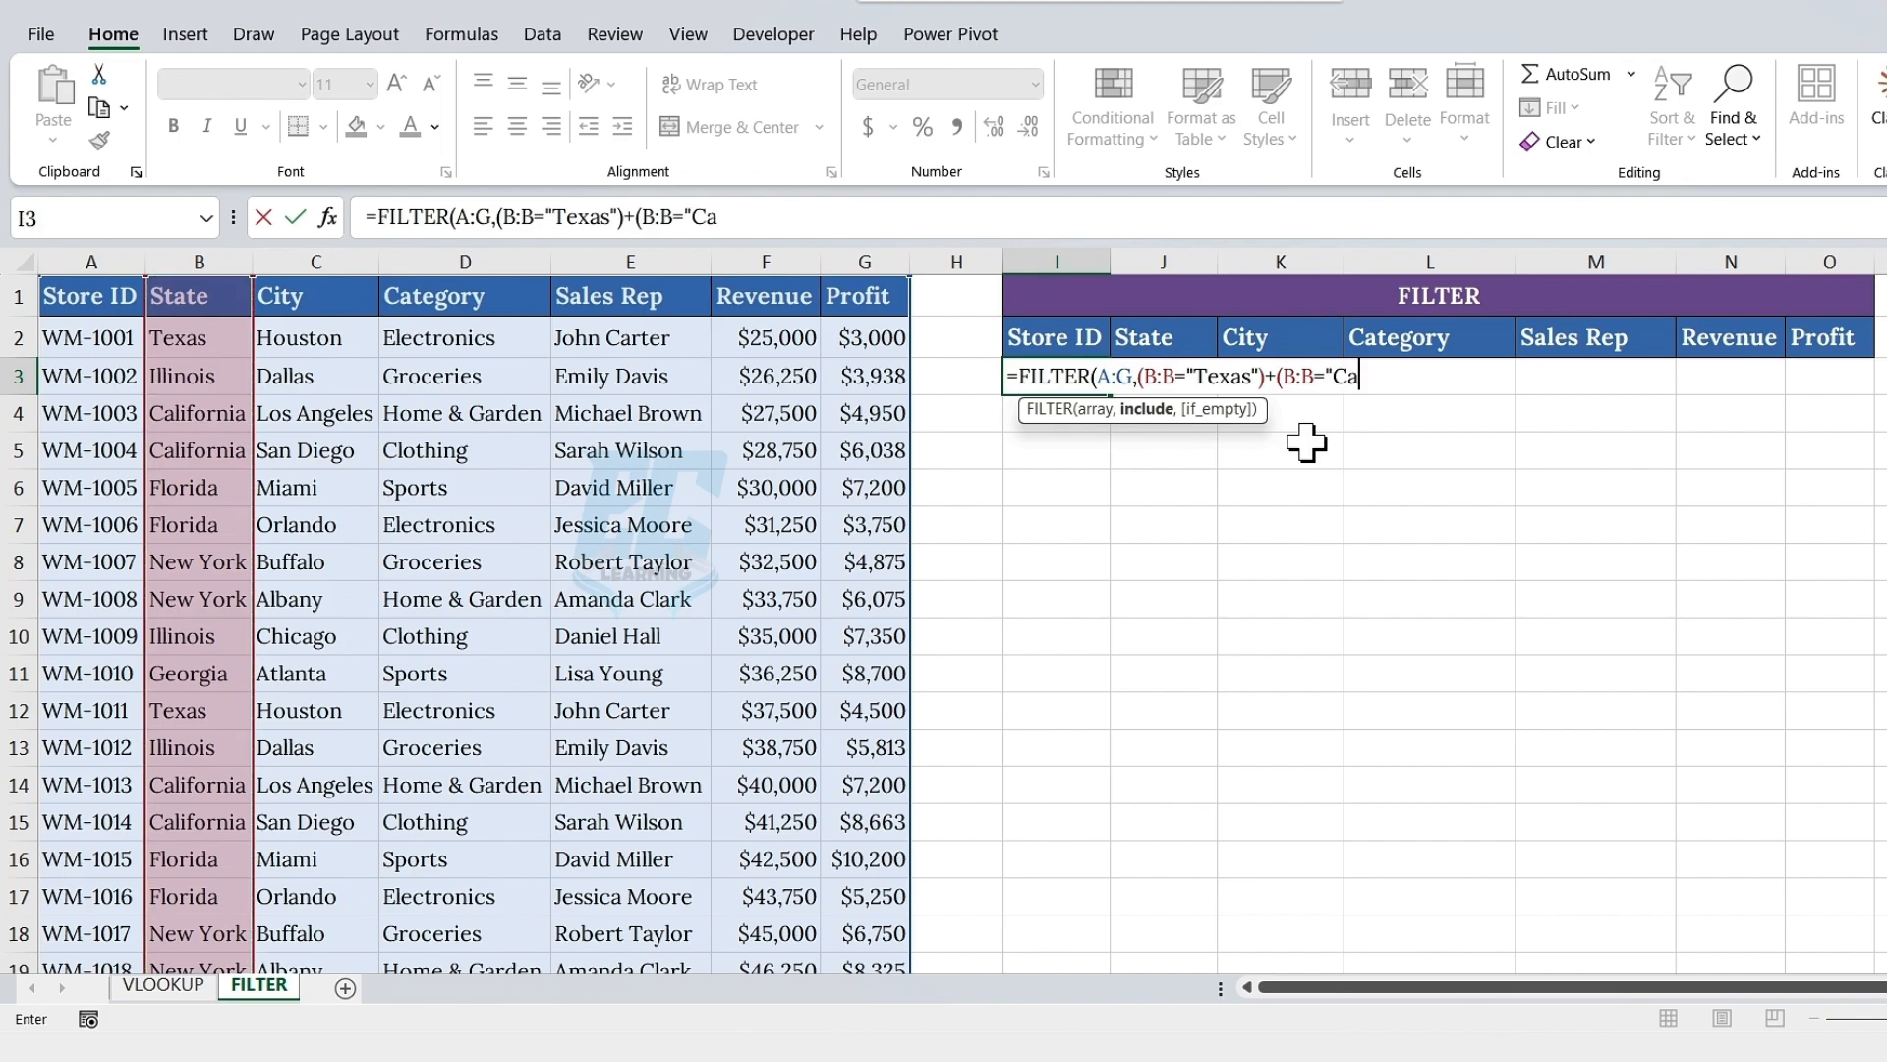
type("lifornia\")")
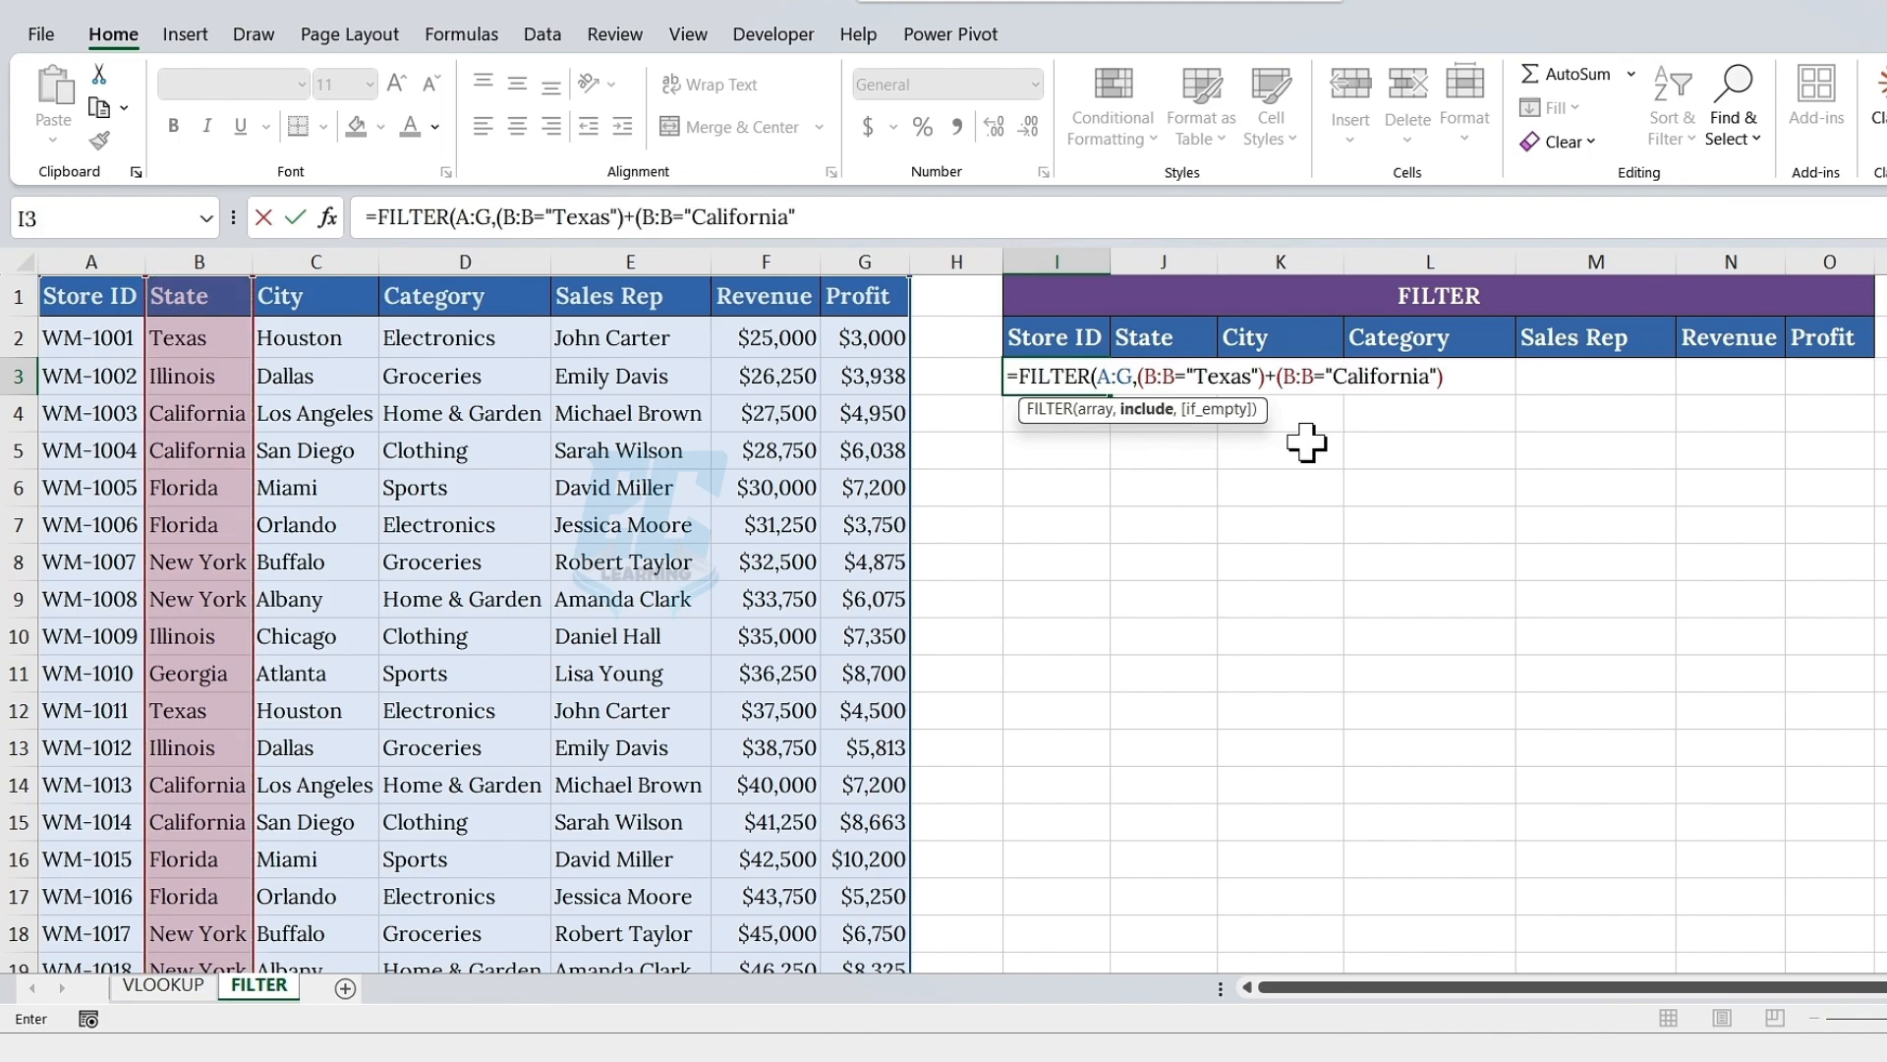
type(")")
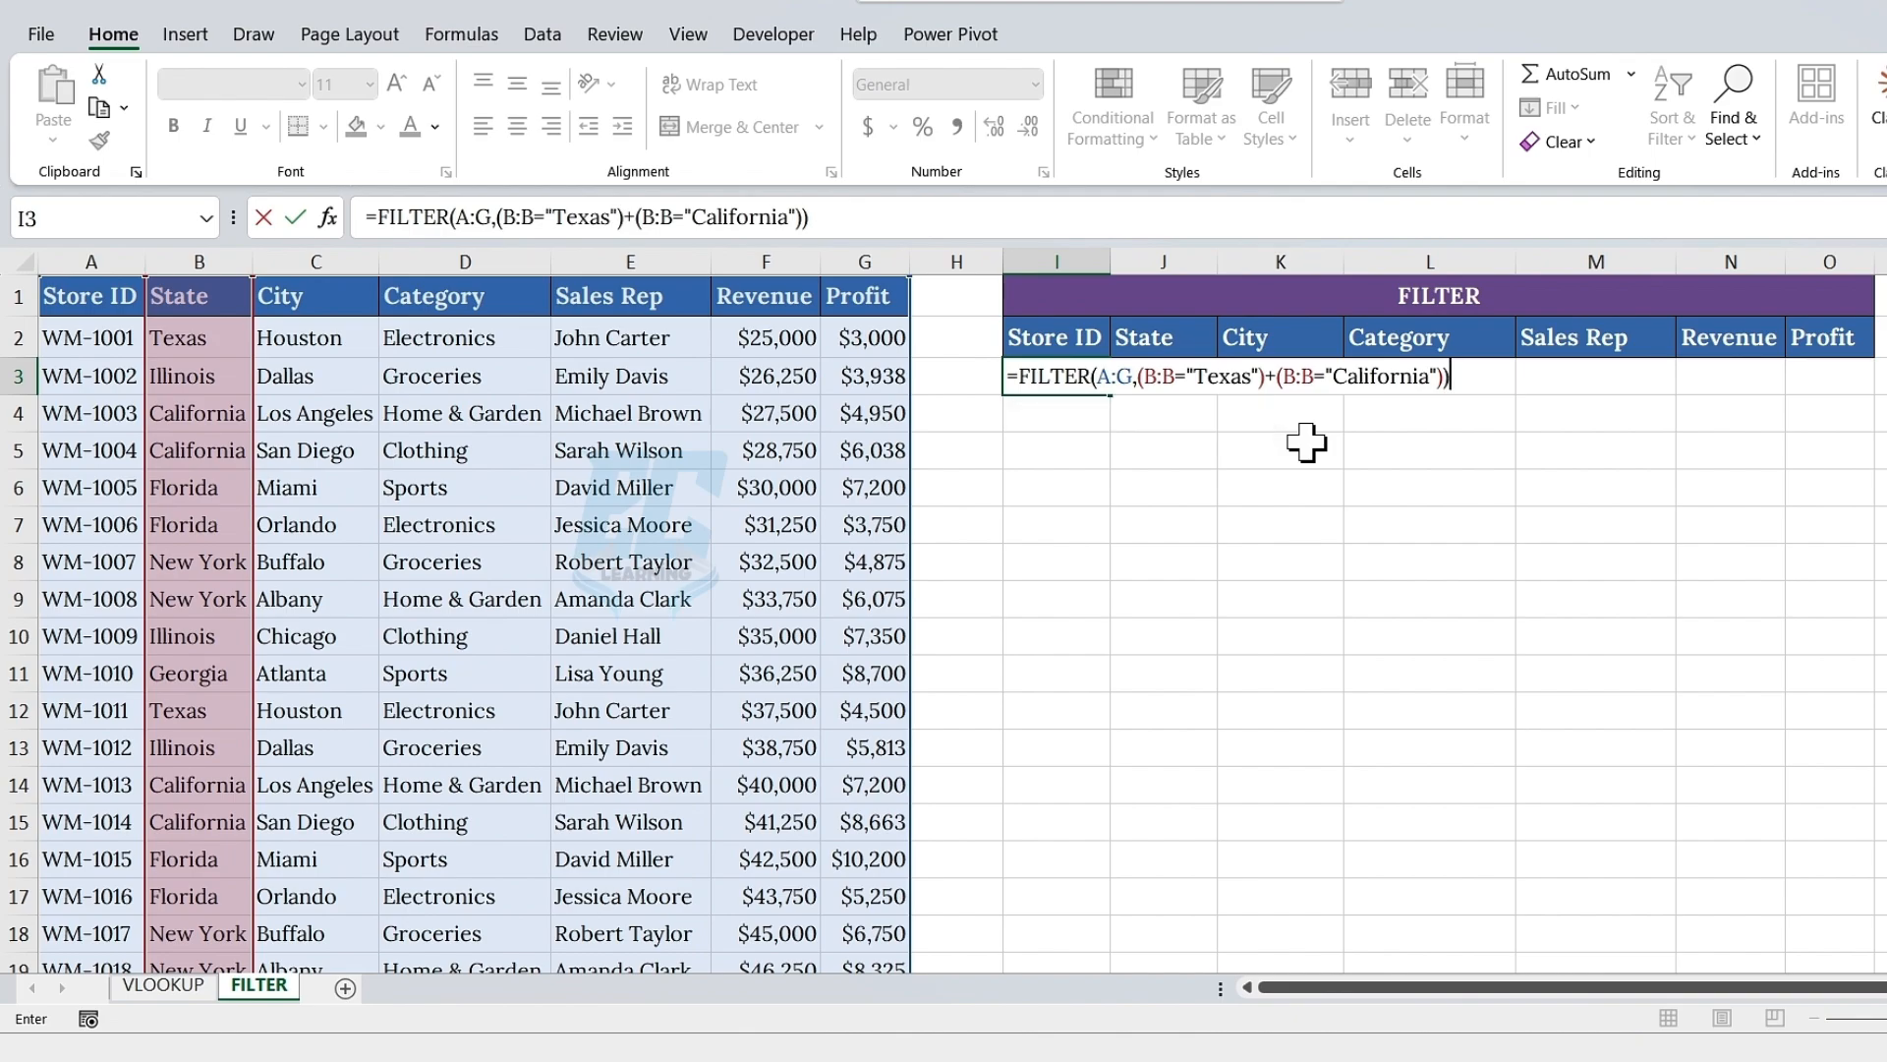
key("Return")
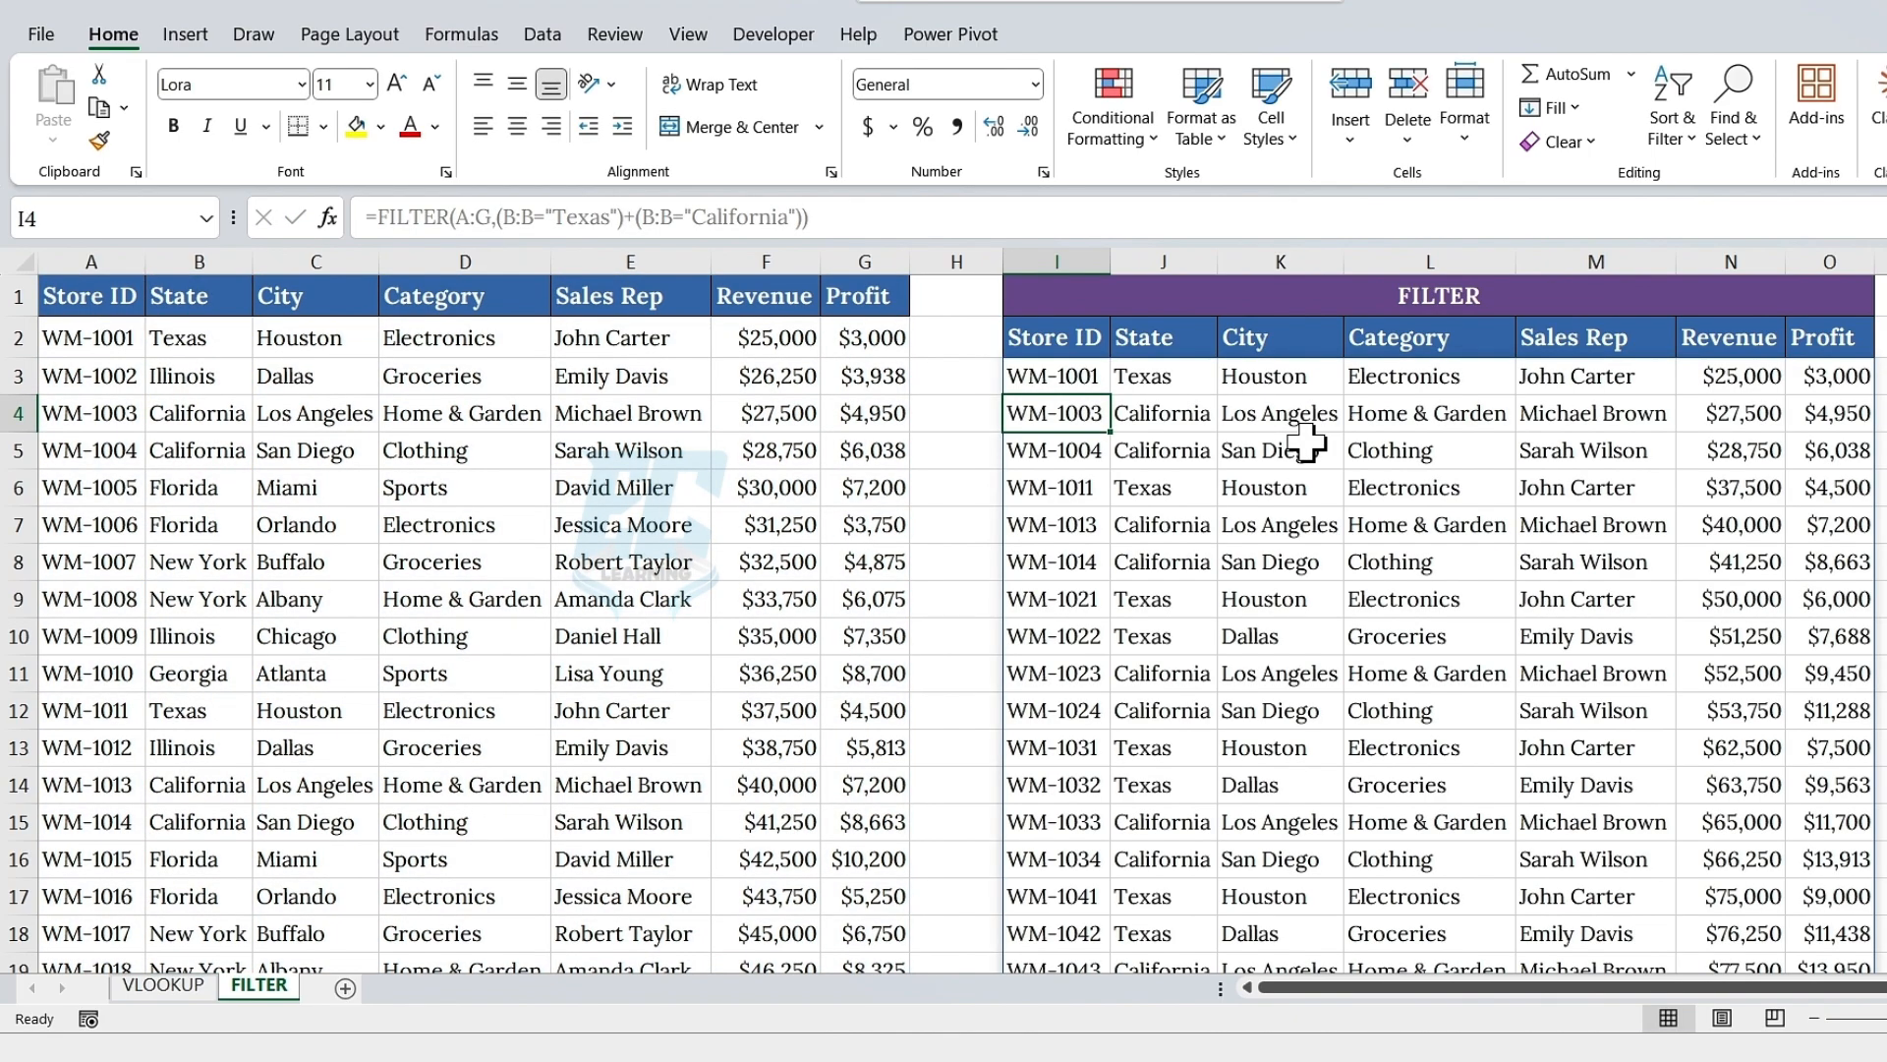
left_click(1195, 411)
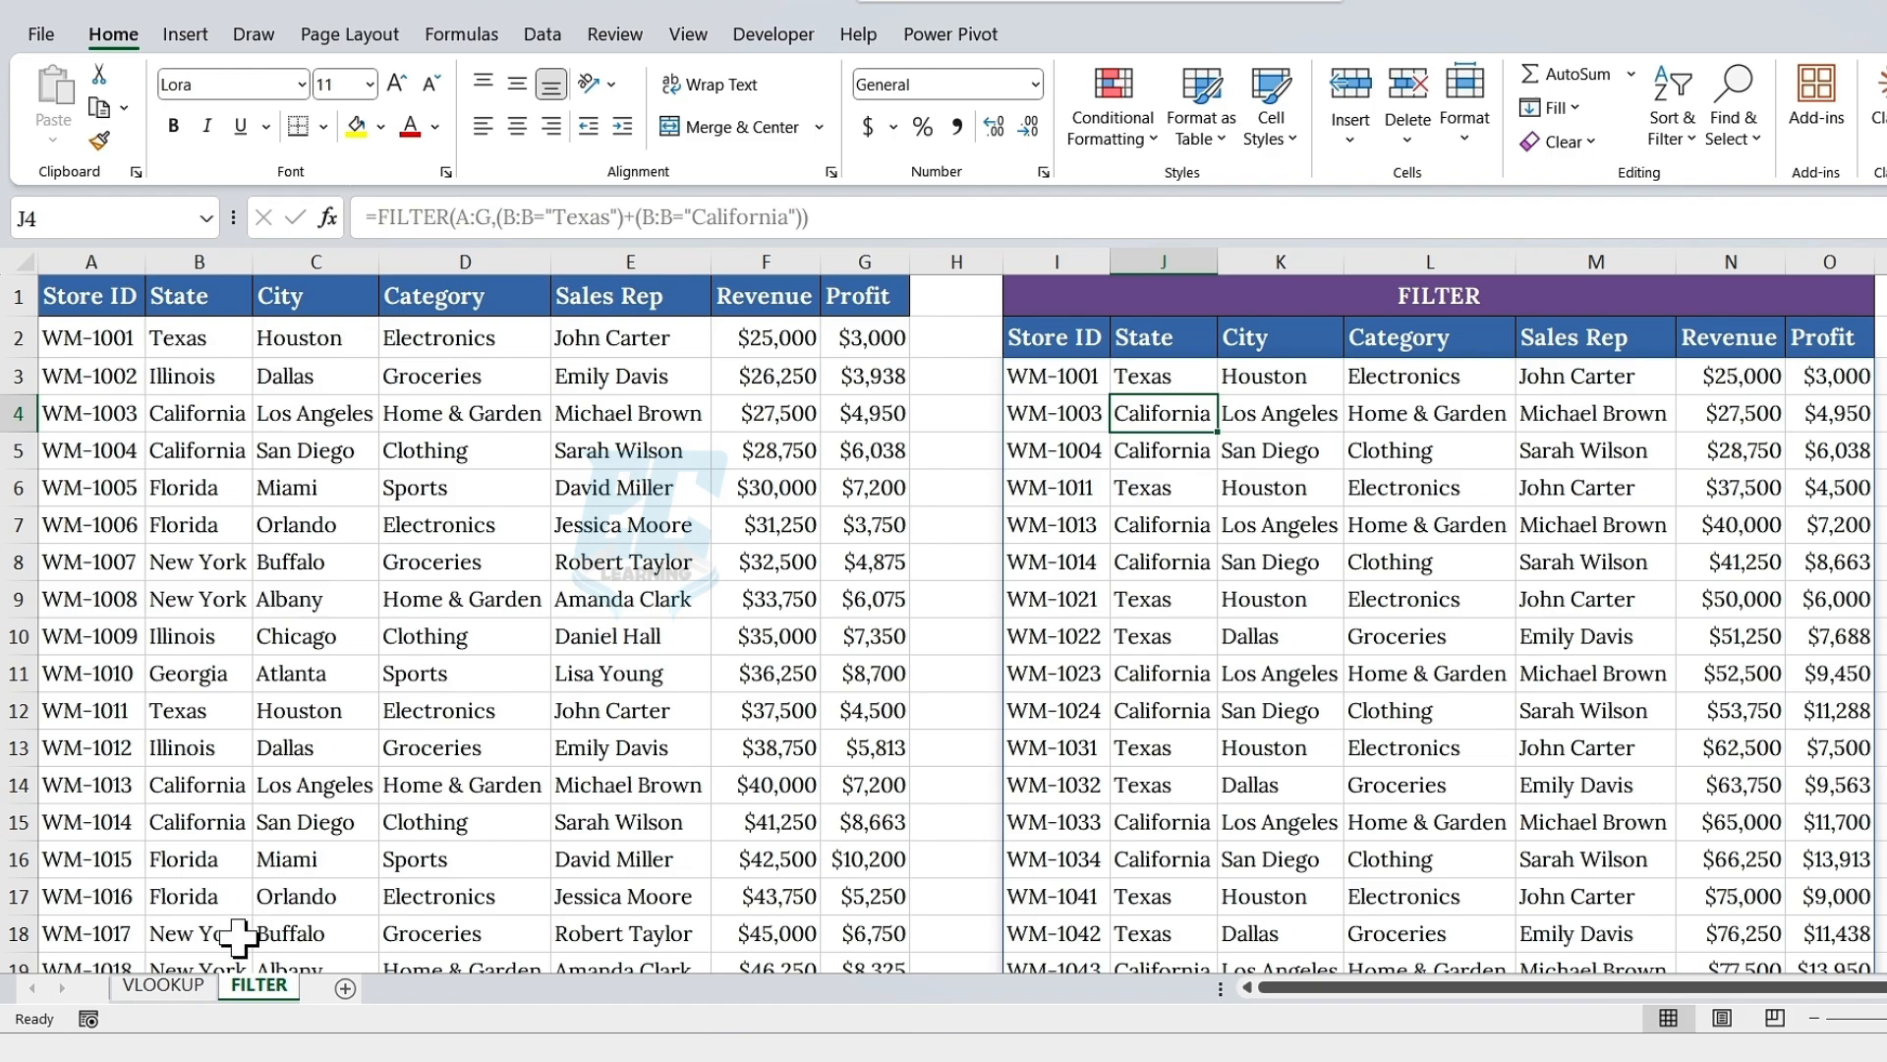
- Review the column index argument of the Revenue formula in J3 on the VLOOKUP sheet without changing it, and return to the FILTER sheet
left_click(164, 984)
left_click(1160, 294)
left_click(1230, 386)
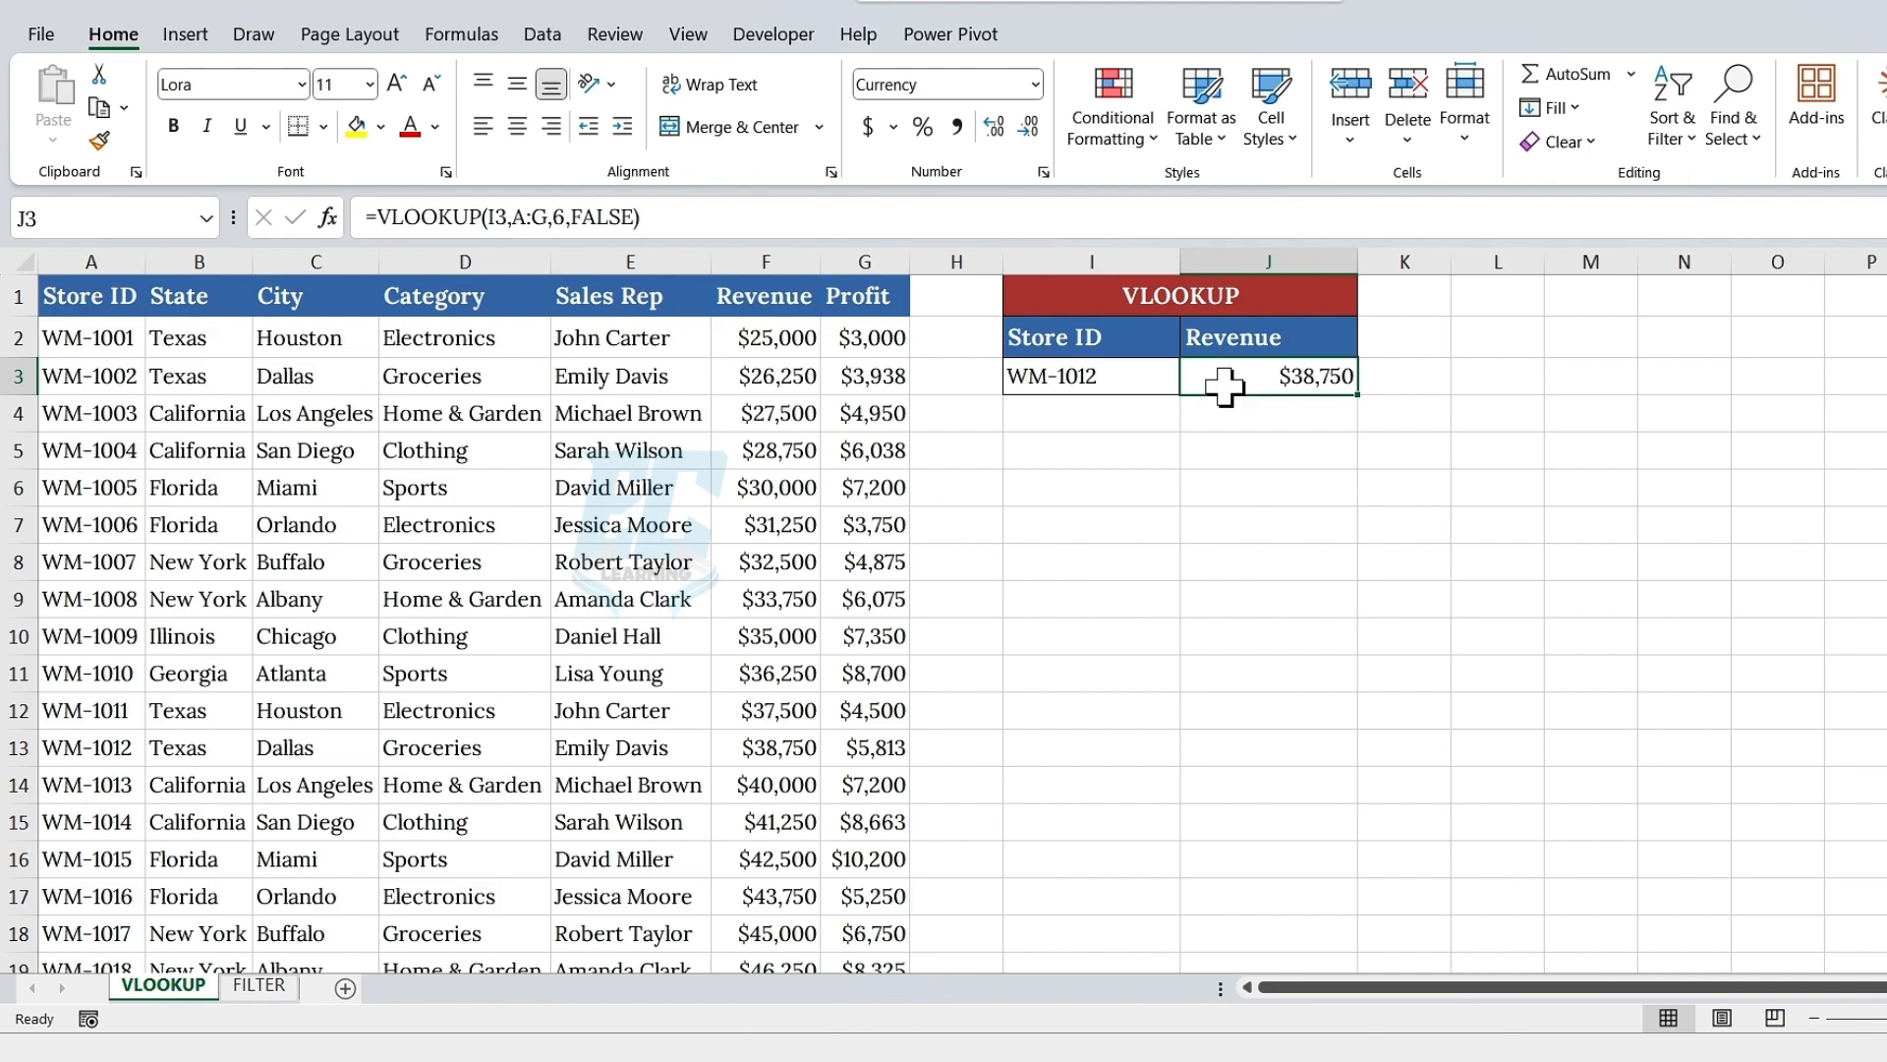
double_click(1225, 386)
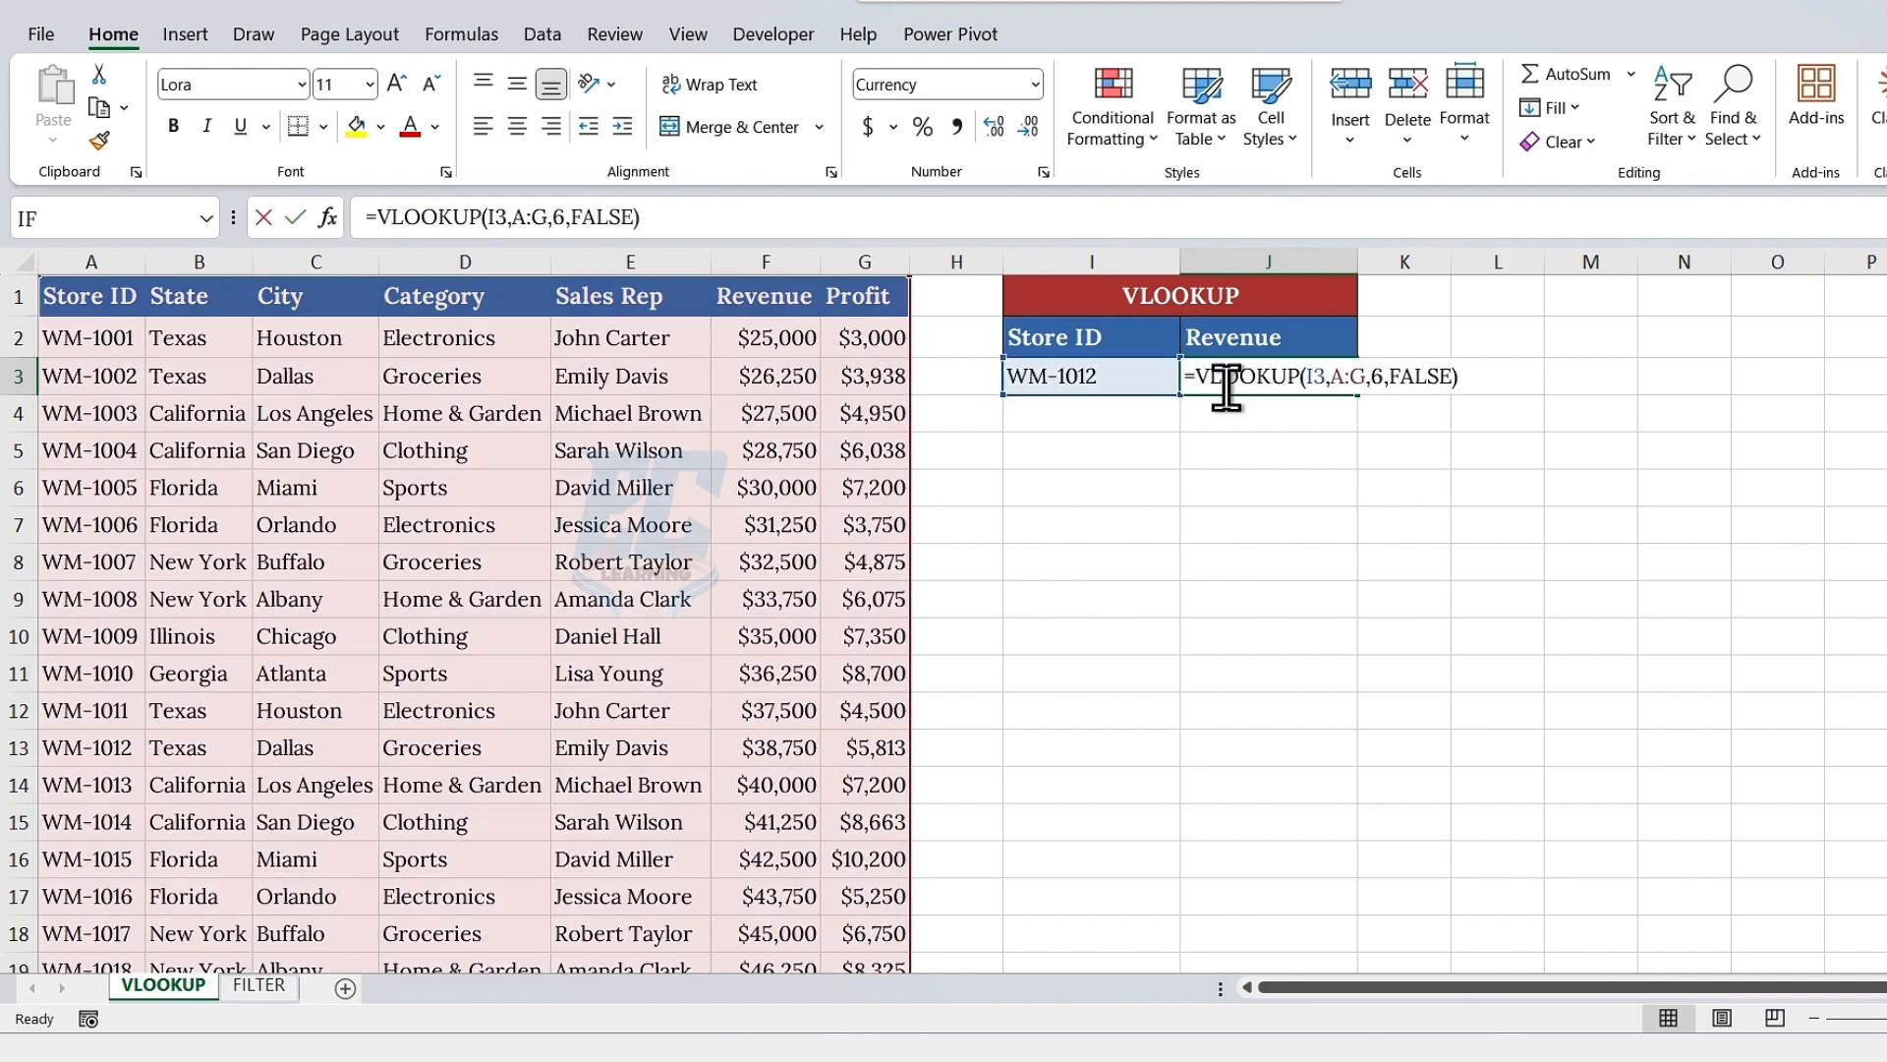
double_click(1373, 376)
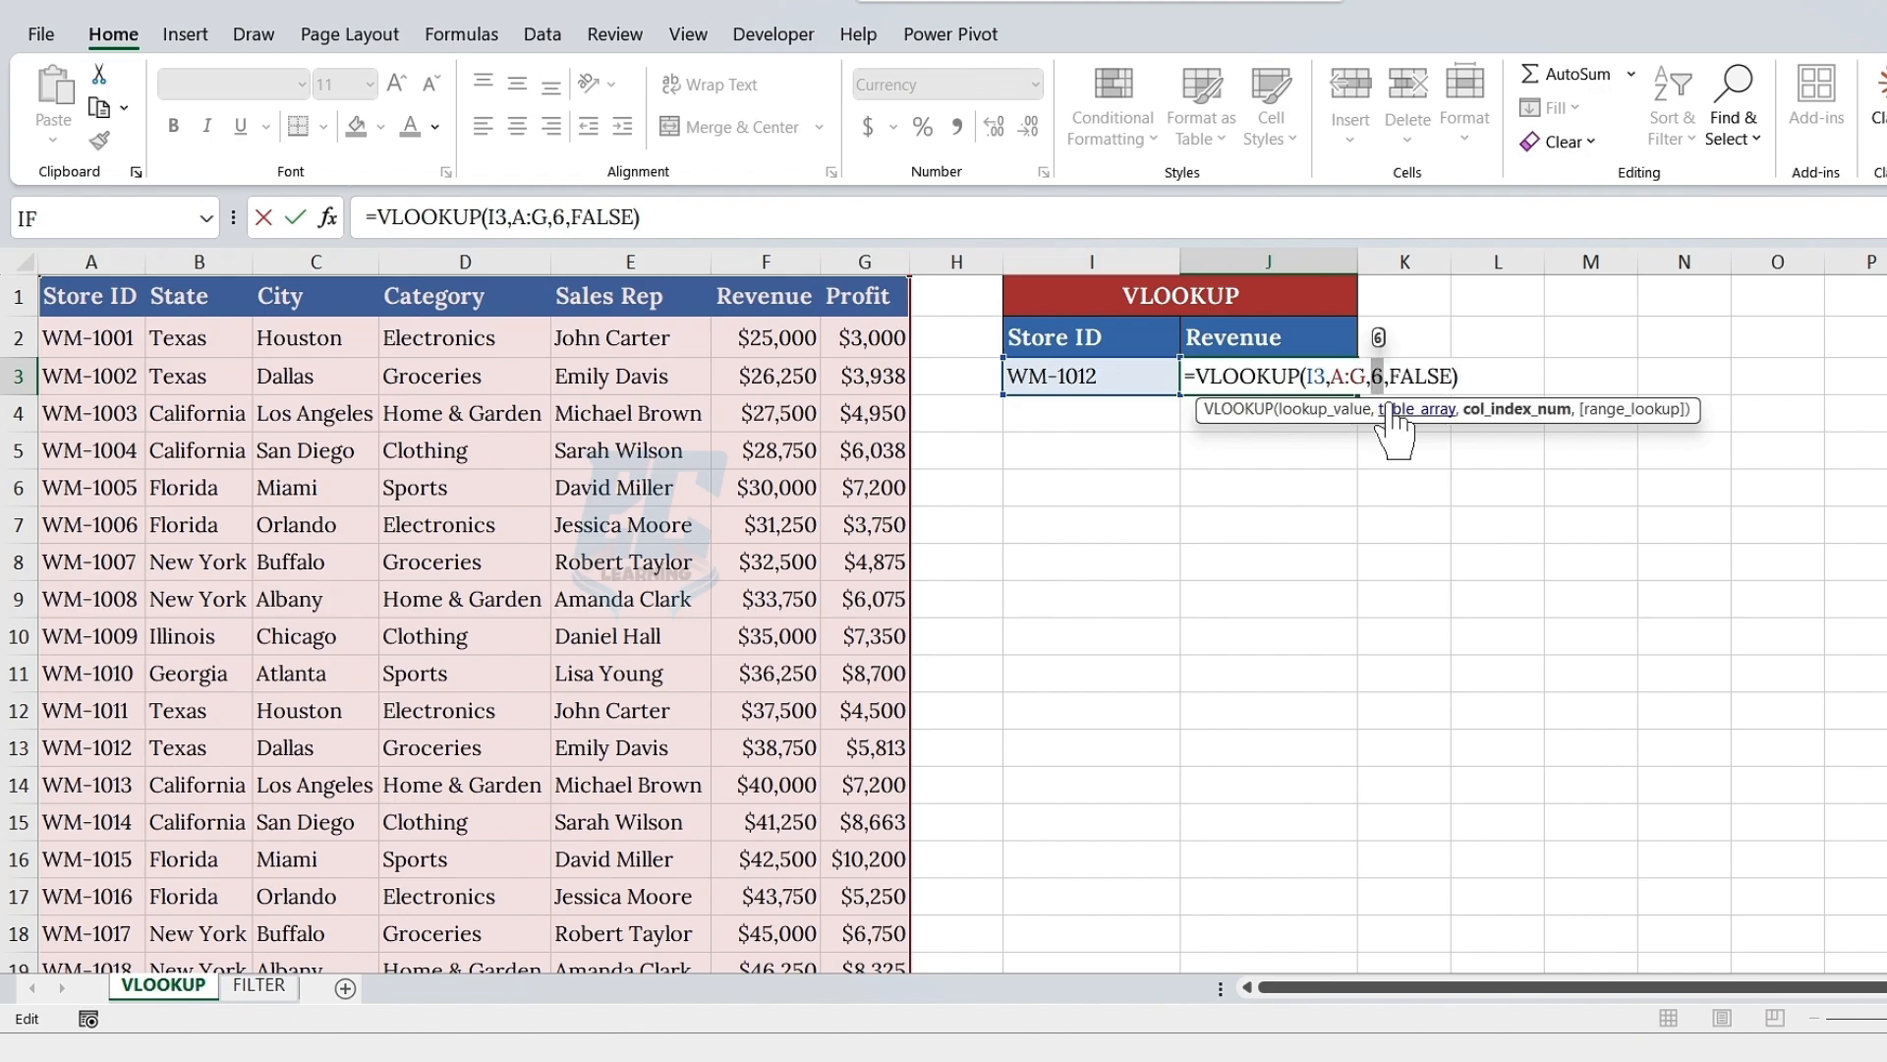
key("Escape")
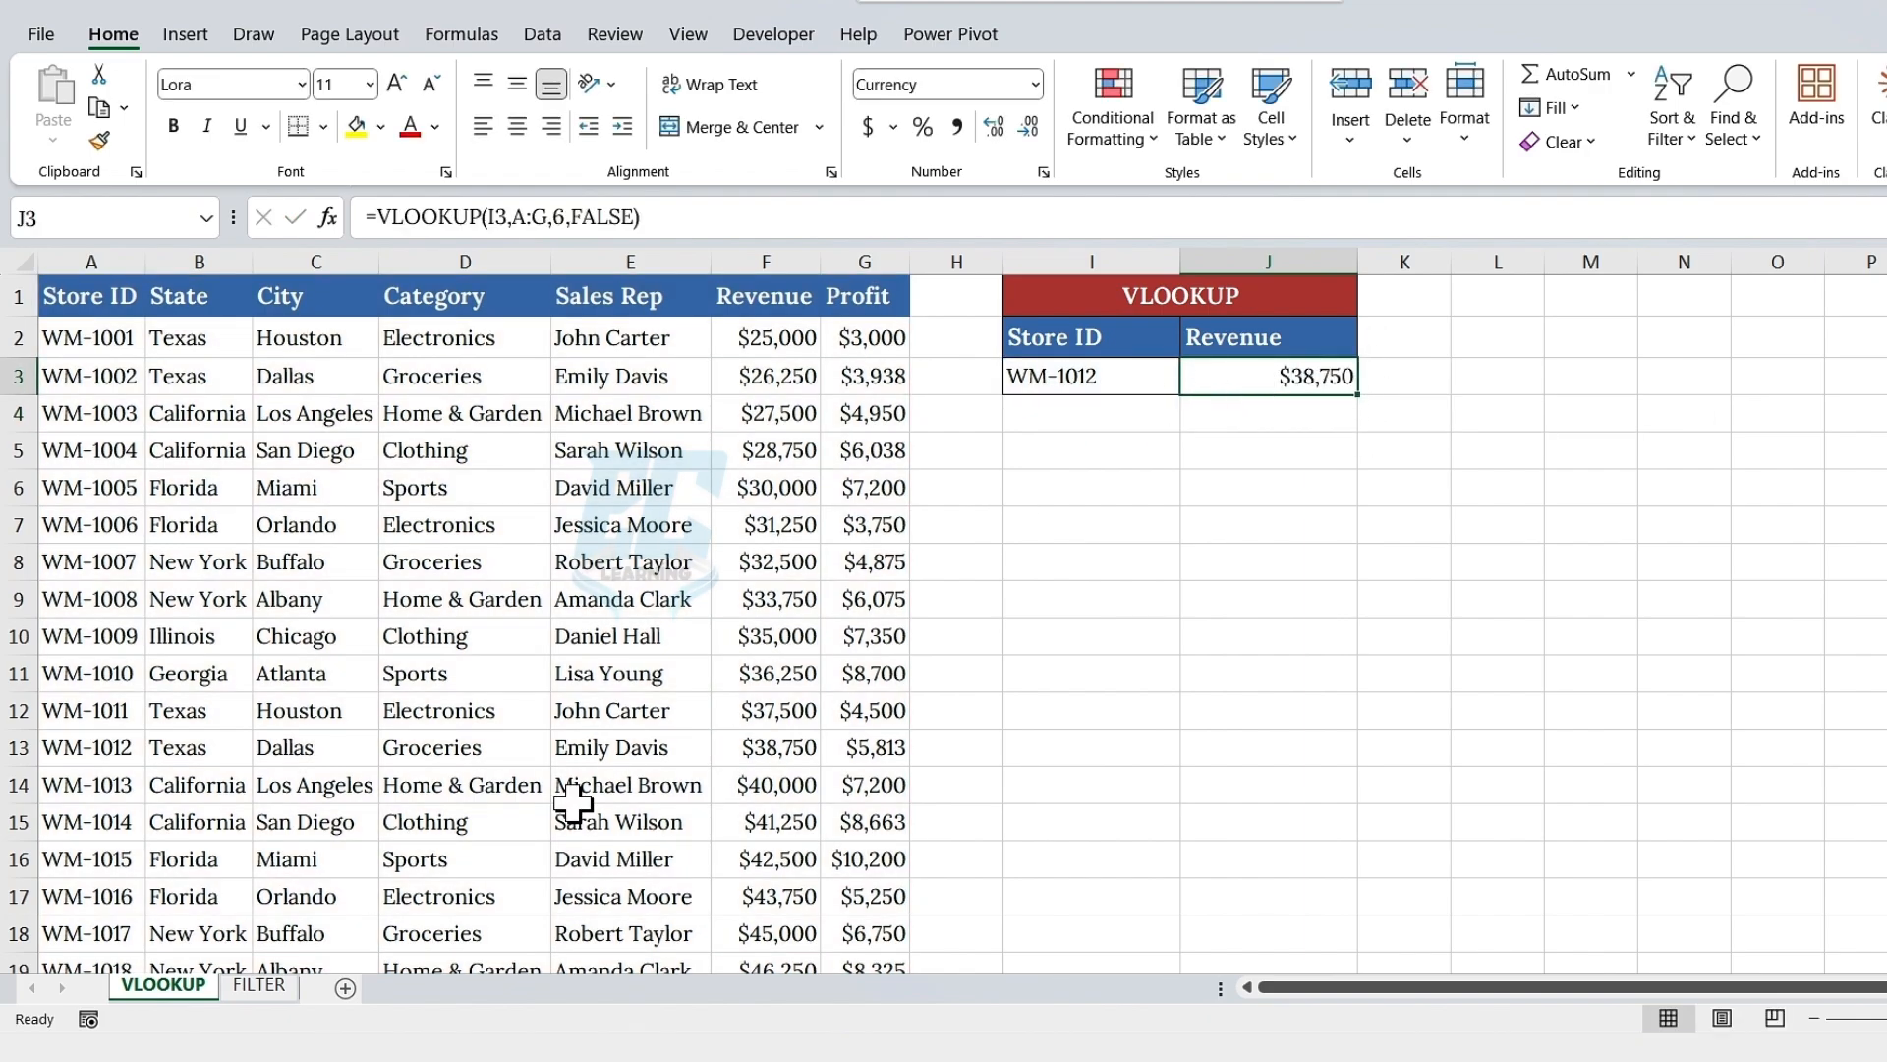
left_click(261, 984)
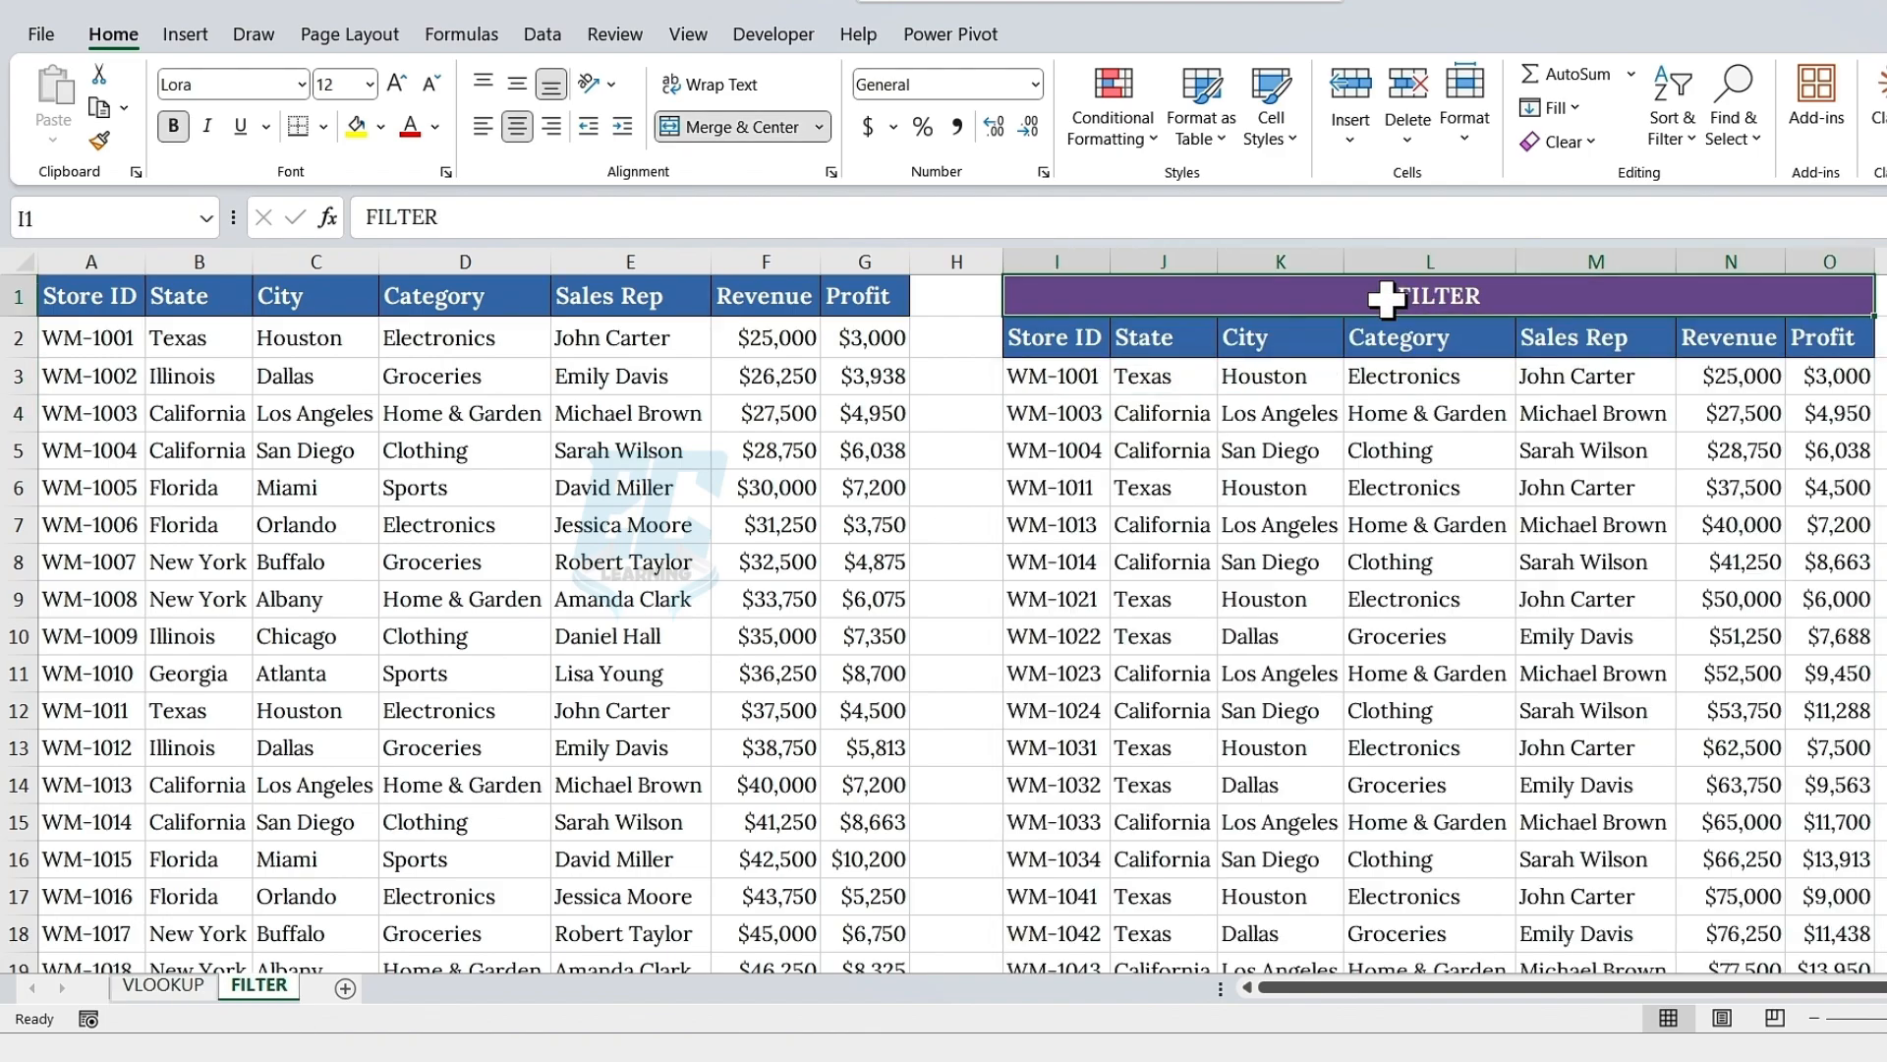